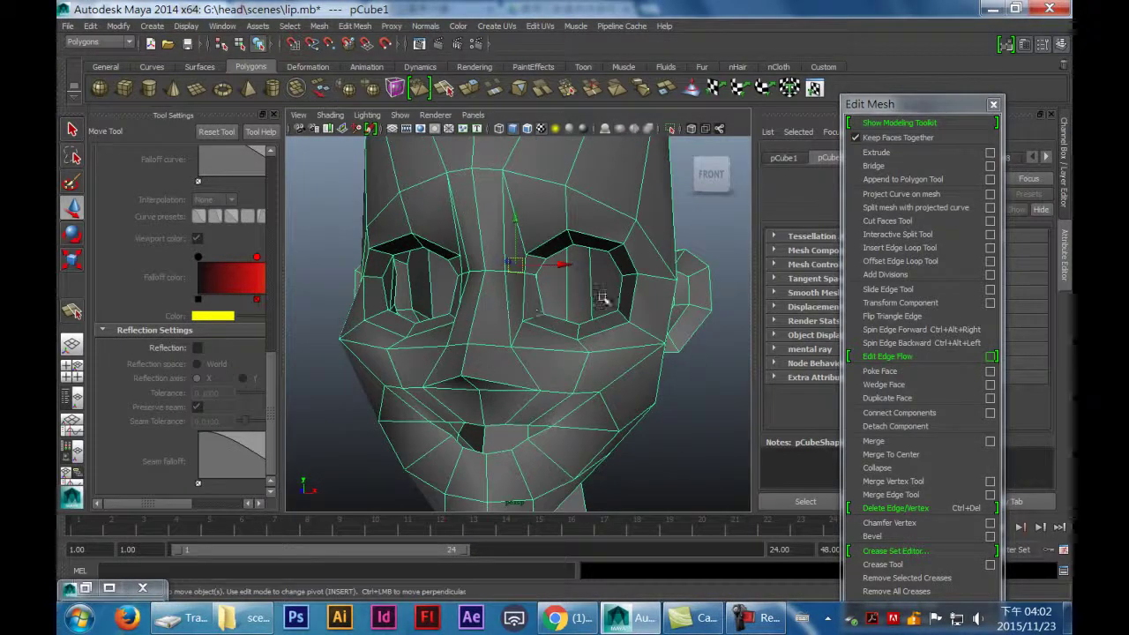
Step: Use Fill Hole on the head mesh to close the open gap in the mouth
left_click_drag(572, 380, 441, 368, "alt")
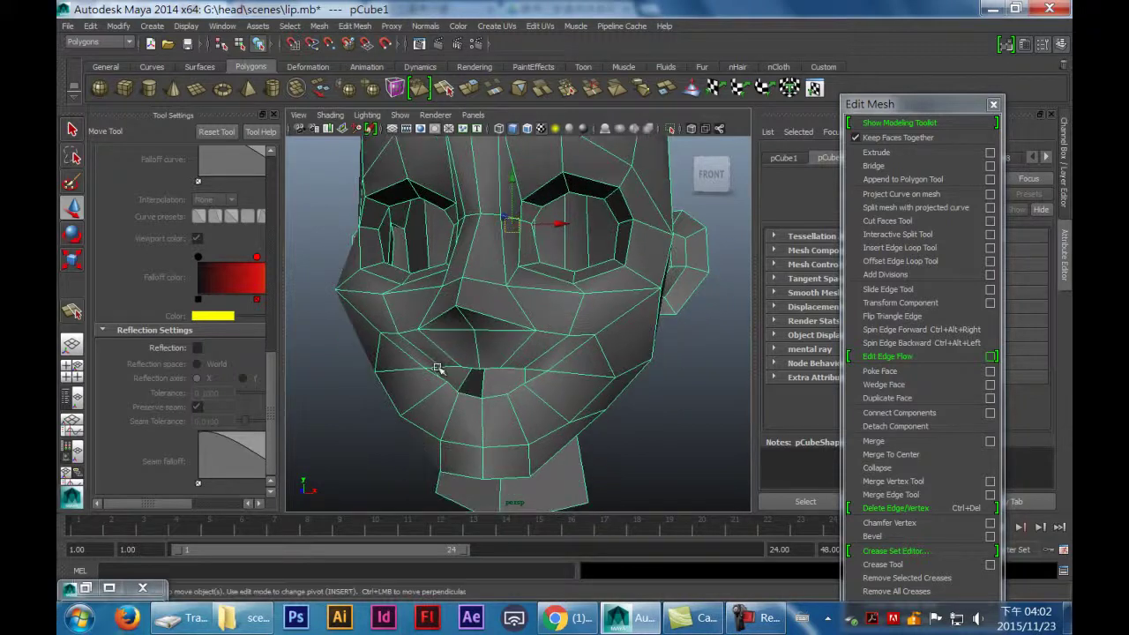
right_click_drag(498, 292, 498, 263)
left_click(487, 386)
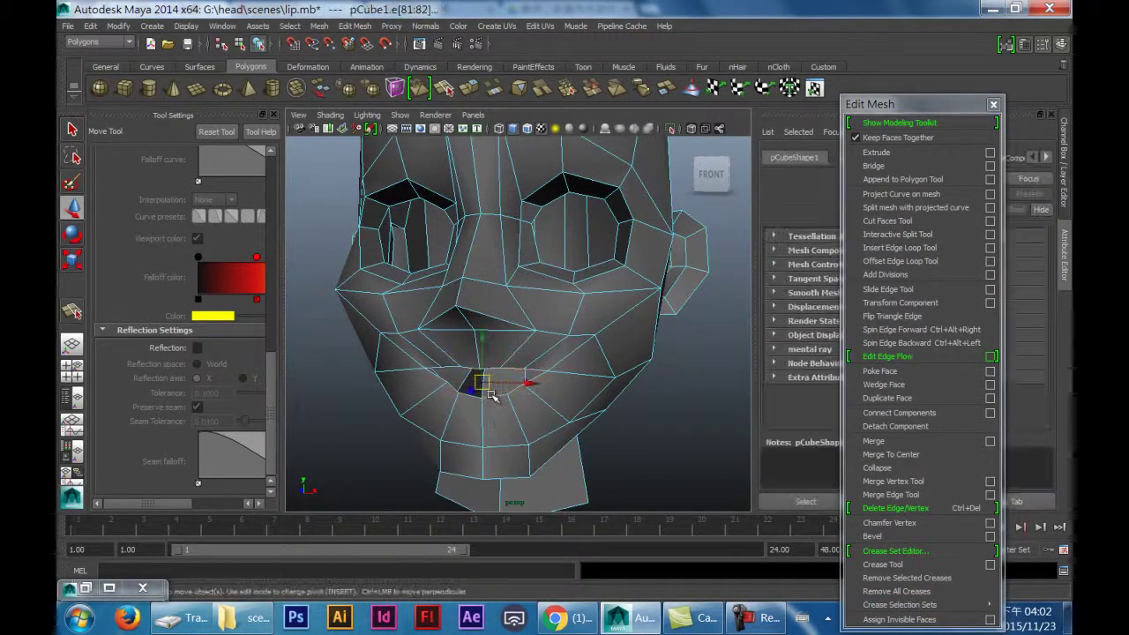
mouse_move(585, 324)
right_mouse_down()
mouse_move(582, 296)
mouse_move(597, 330)
right_mouse_up()
left_click(597, 330)
left_click(318, 25)
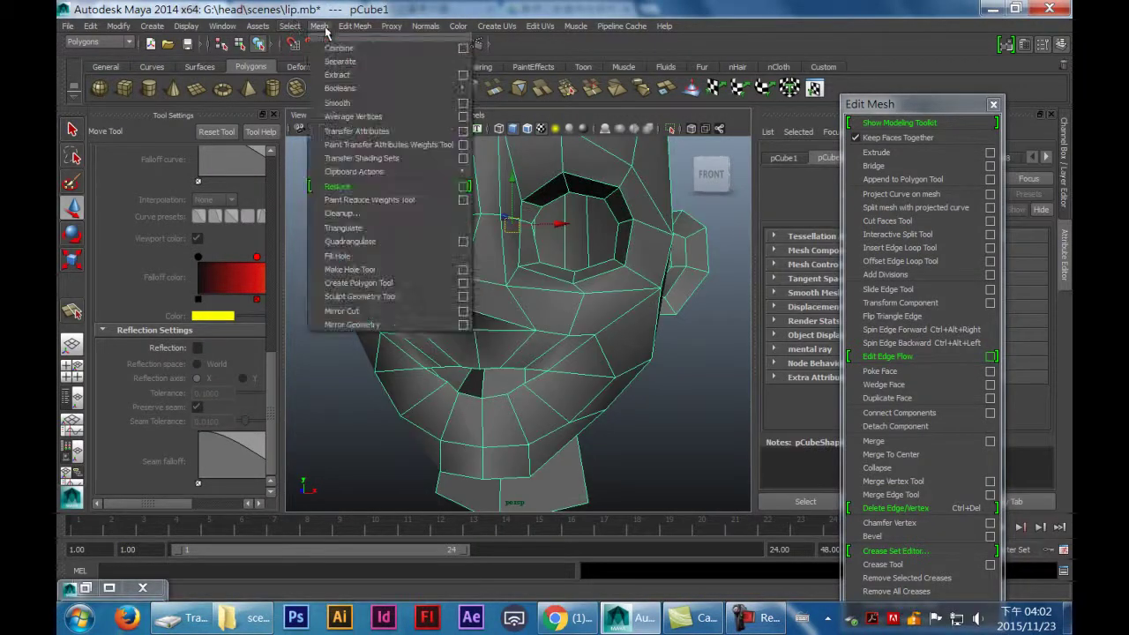
left_click(370, 256)
Step: Delete the unwanted fill faces covering both eye sockets and the bottom of the neck
left_click_drag(493, 265, 475, 330, "alt")
right_click_drag(406, 236, 458, 237)
left_click(401, 226)
left_click(565, 237, "shift")
left_click_drag(567, 326, 549, 255, "alt")
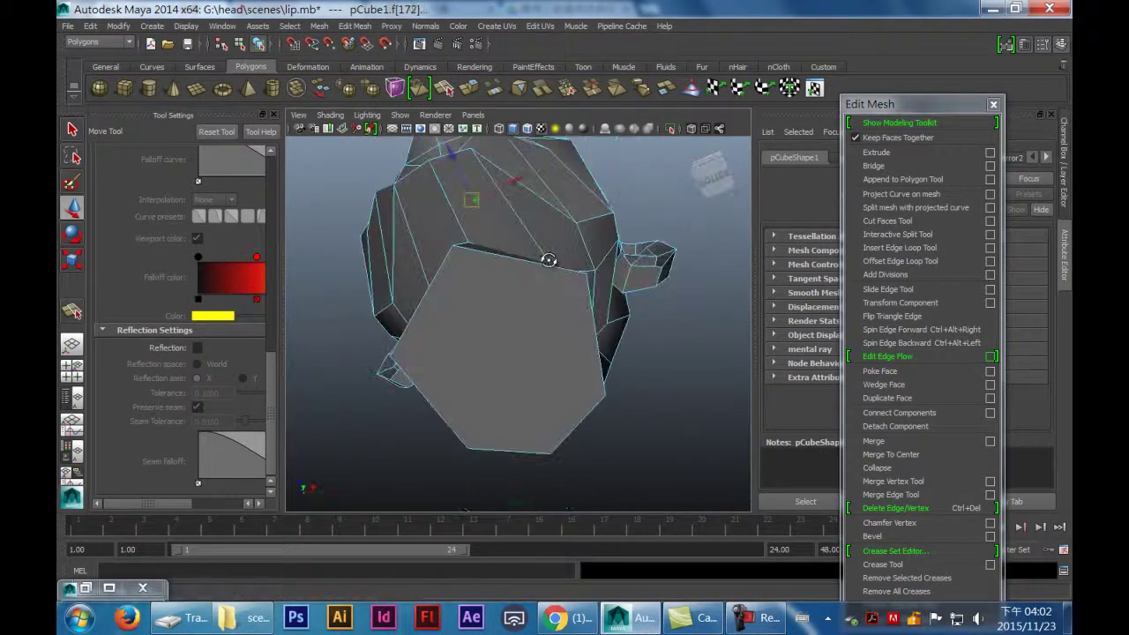
left_click(504, 329)
key("Delete")
left_click_drag(500, 332, 656, 359, "alt")
right_click_drag(656, 359, 580, 343, "alt")
left_click_drag(580, 343, 694, 359, "alt")
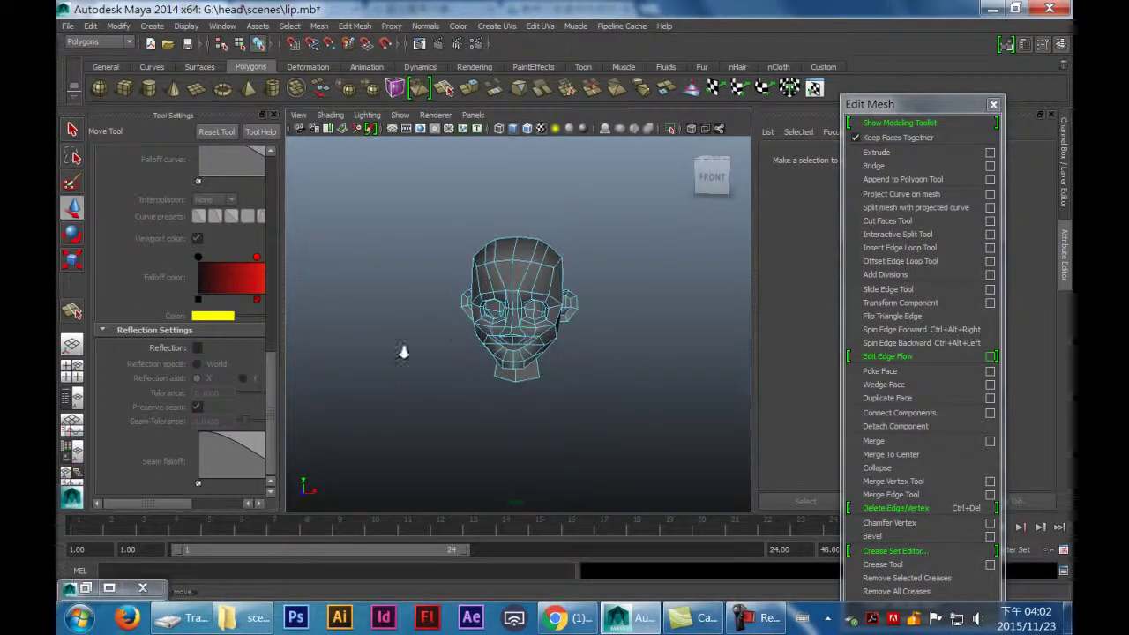
Step: Split the filled mouth face horizontally with an edge running from one mouth corner to the other
scroll(388, 345, "up", 10)
scroll(538, 418, "down", 6)
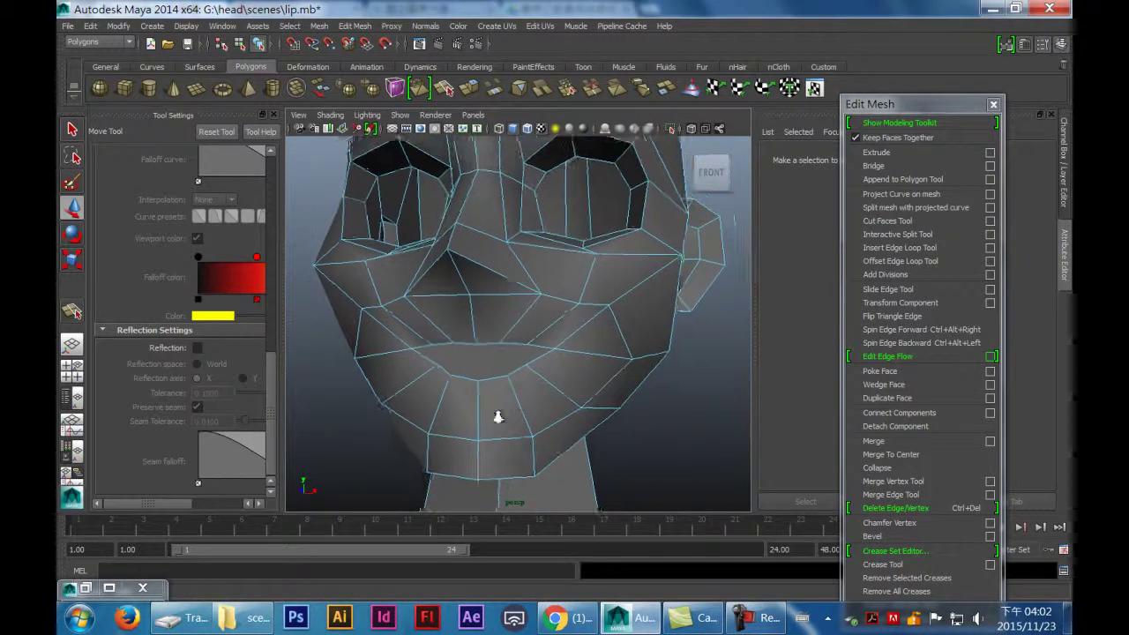
right_click_drag(289, 327, 303, 350, "shift")
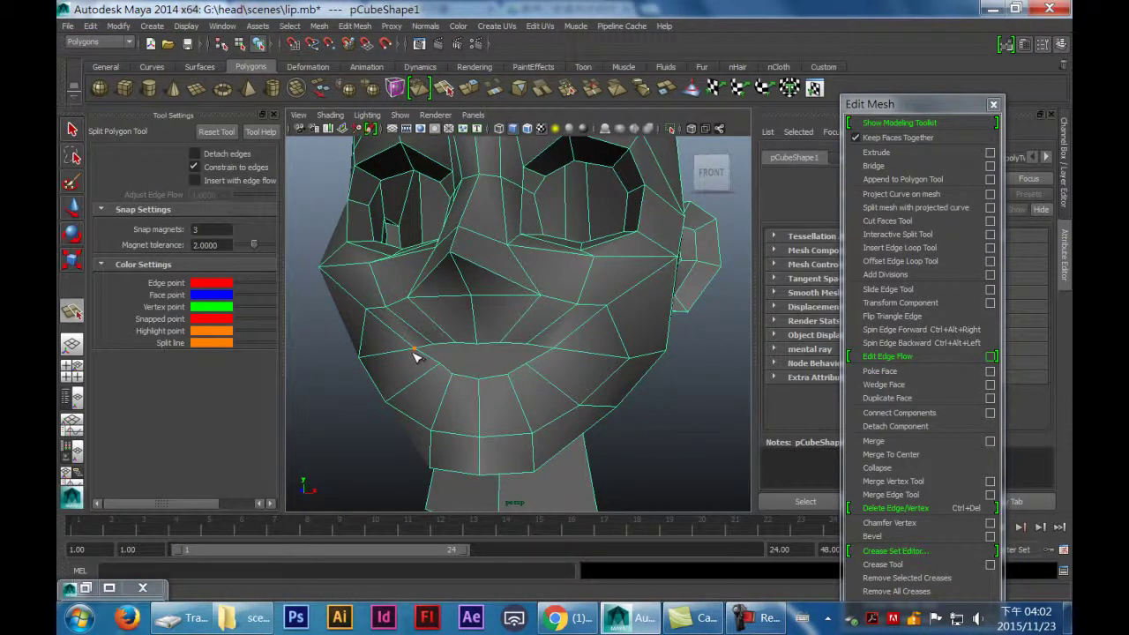
left_click(555, 351)
key("w")
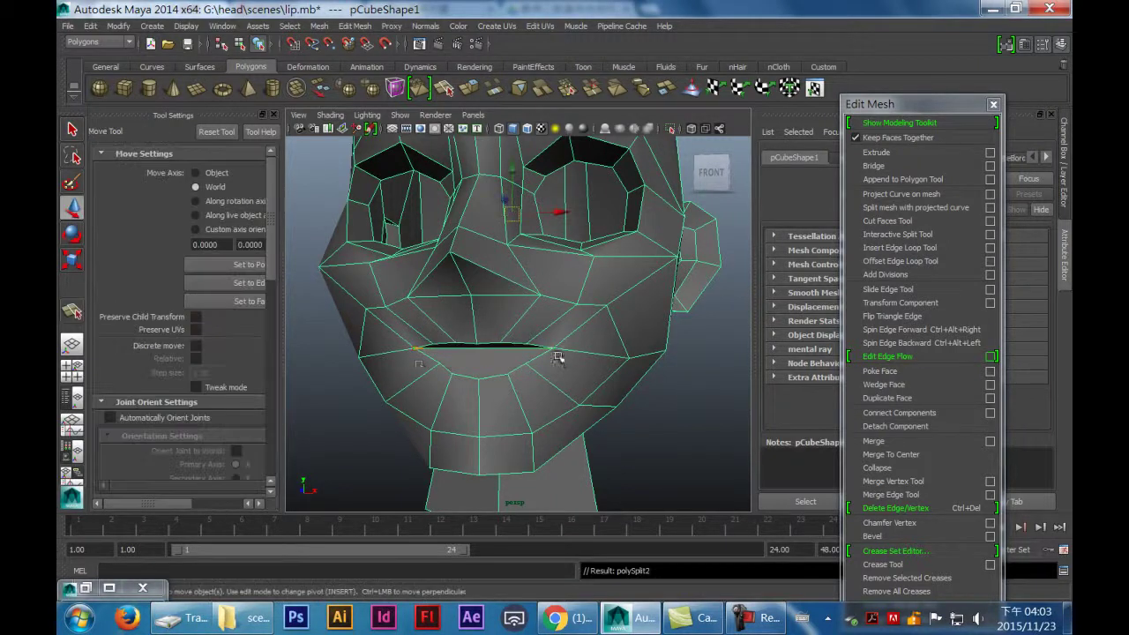
Step: Split the lower mouth face vertically from the lower lip's midpoint up to the centre of the mouth line
left_click(71, 312)
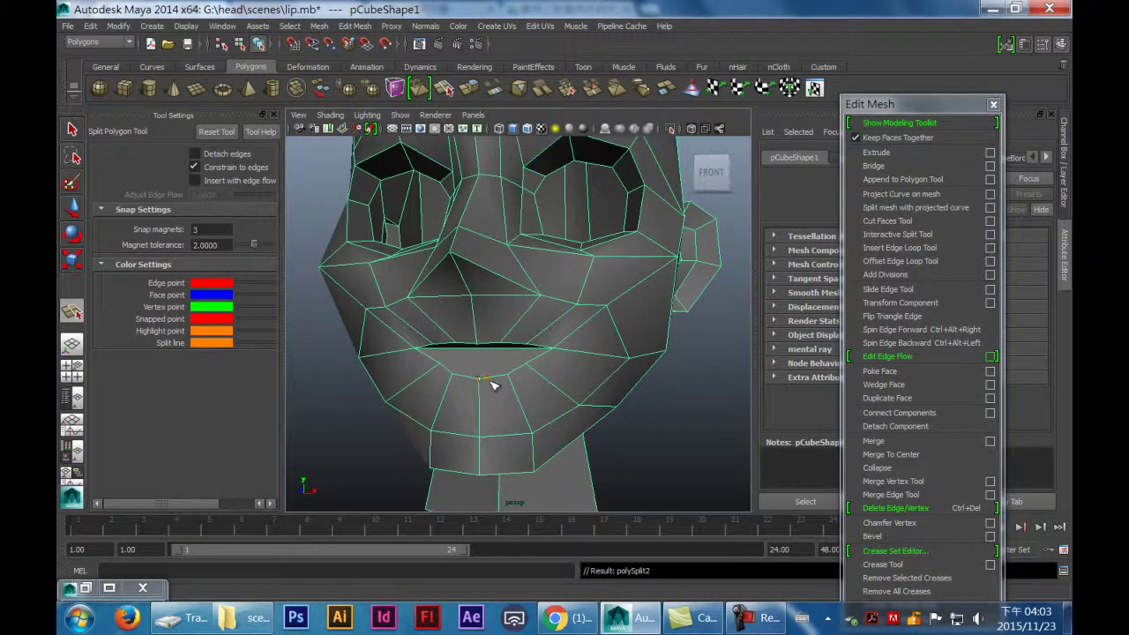
left_click(481, 353)
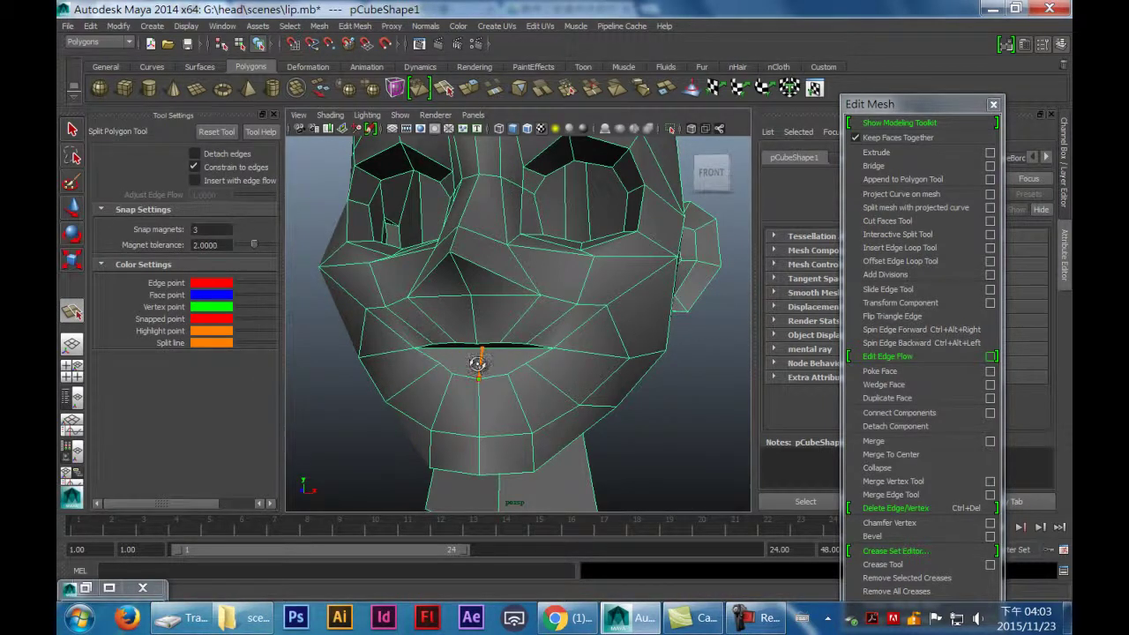
left_click_drag(480, 363, 461, 351, "alt")
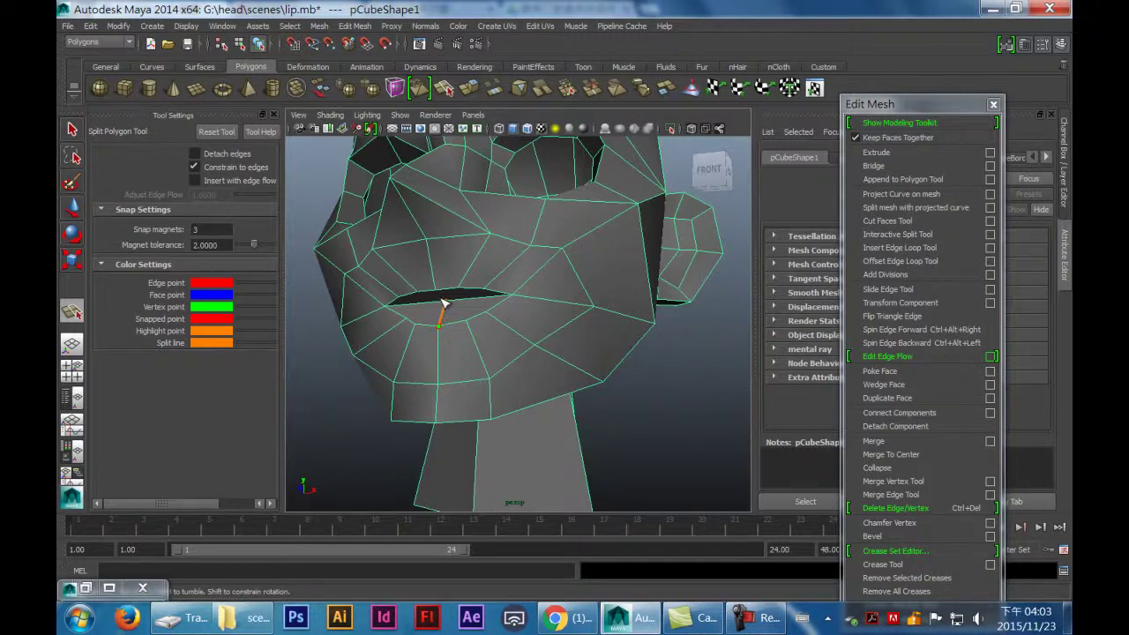
left_click_drag(448, 307, 475, 313, "alt")
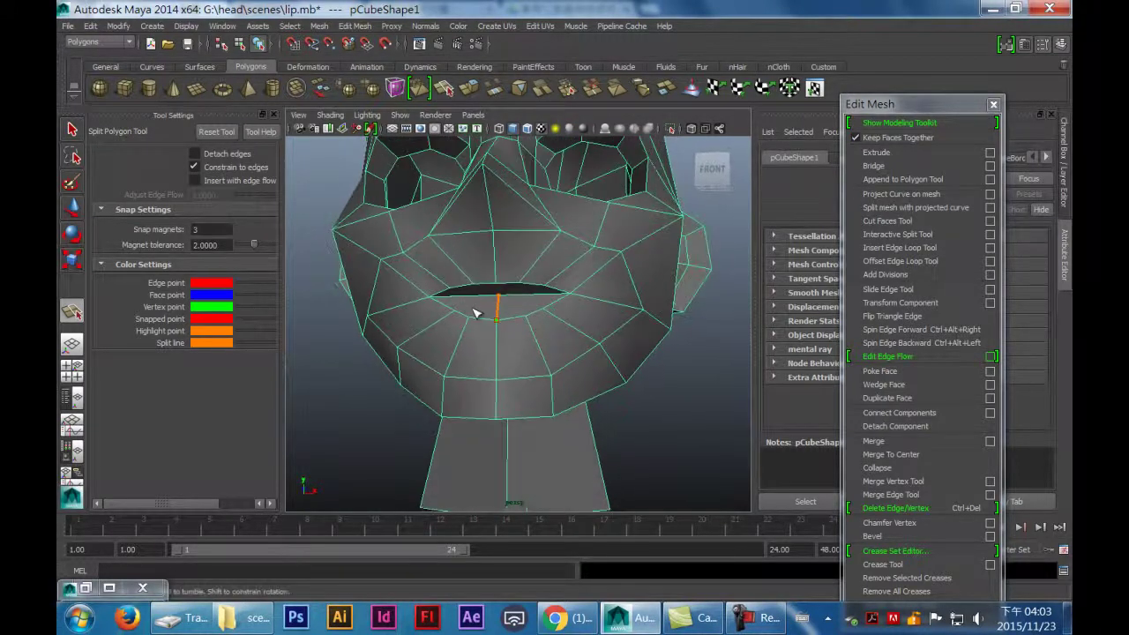
key("Return")
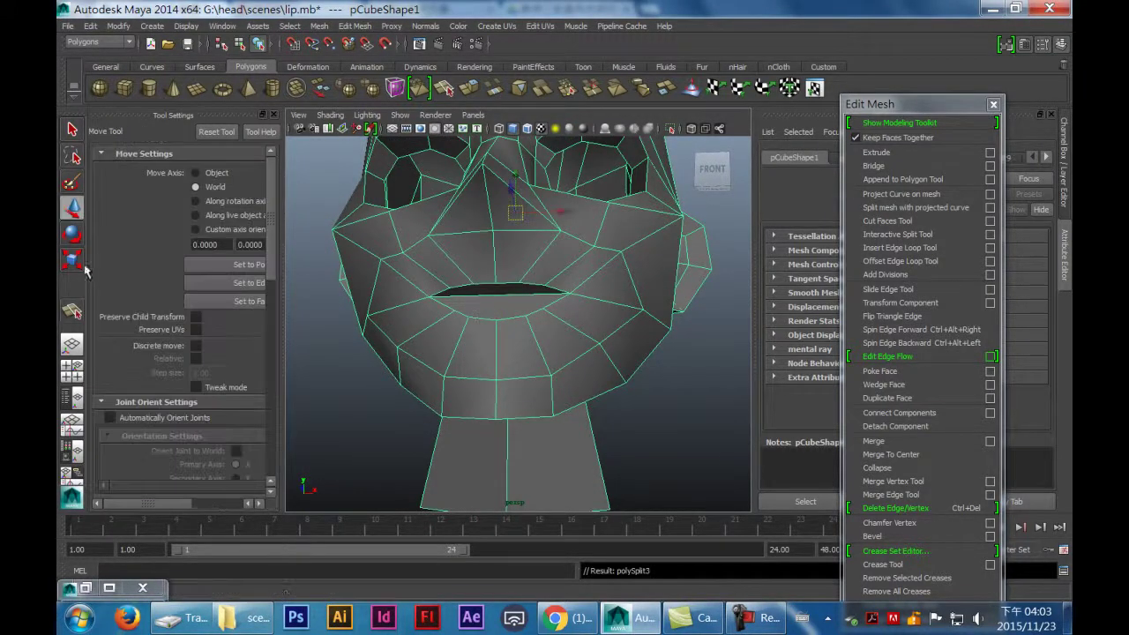
key("y")
left_click(499, 320)
left_click(499, 295)
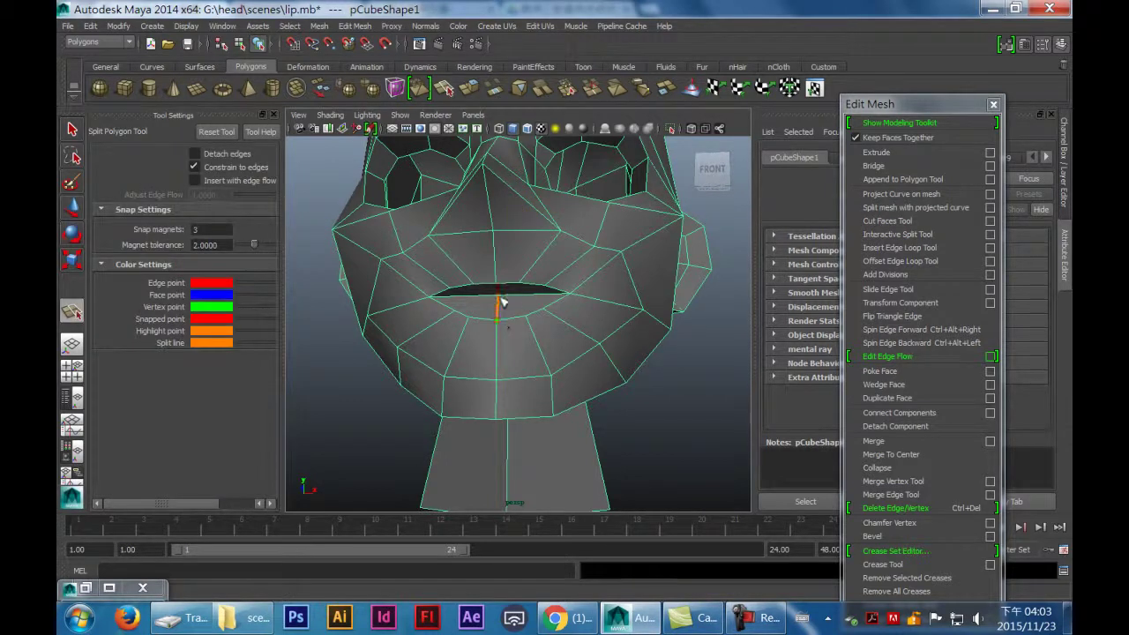
key("Return")
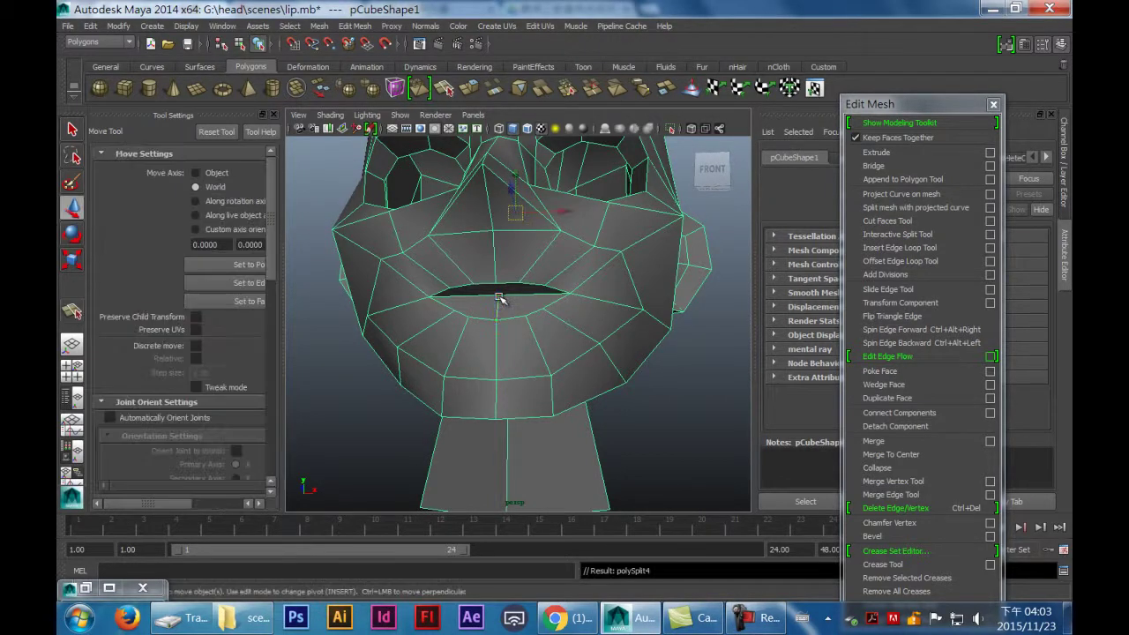
Step: Split the upper mouth face vertically from the centre of the mouth line to the upper lip's midpoint
left_click(72, 311)
left_click(507, 303)
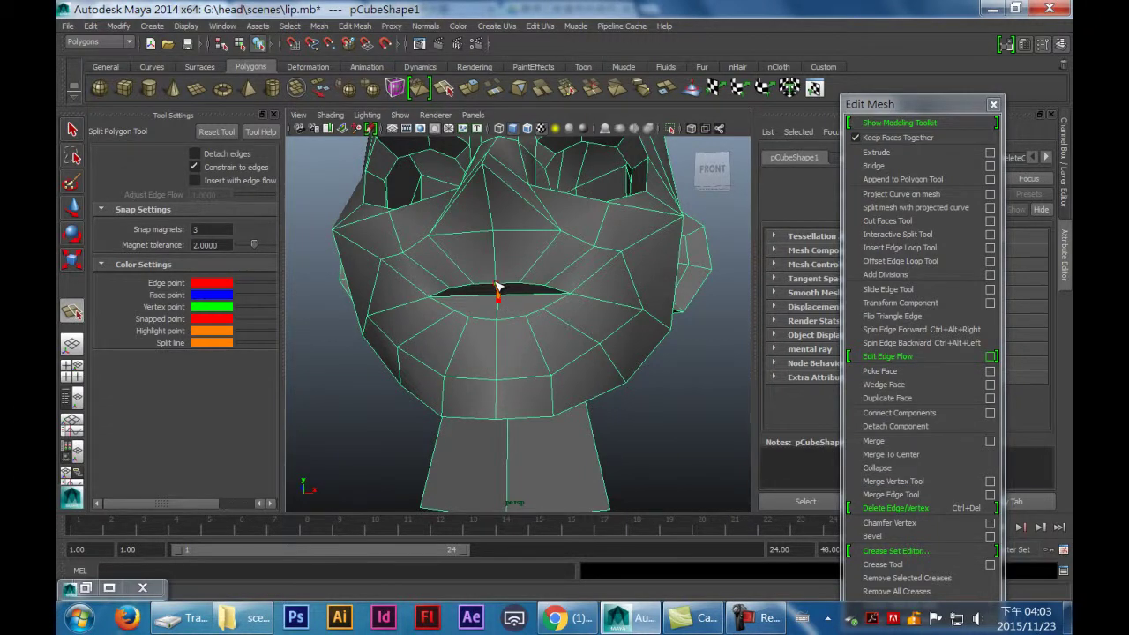
key("Return")
Step: Move the centre vertex of the mouth line slightly down and forward
left_click_drag(512, 306, 397, 291, "alt")
right_click_drag(396, 291, 342, 291)
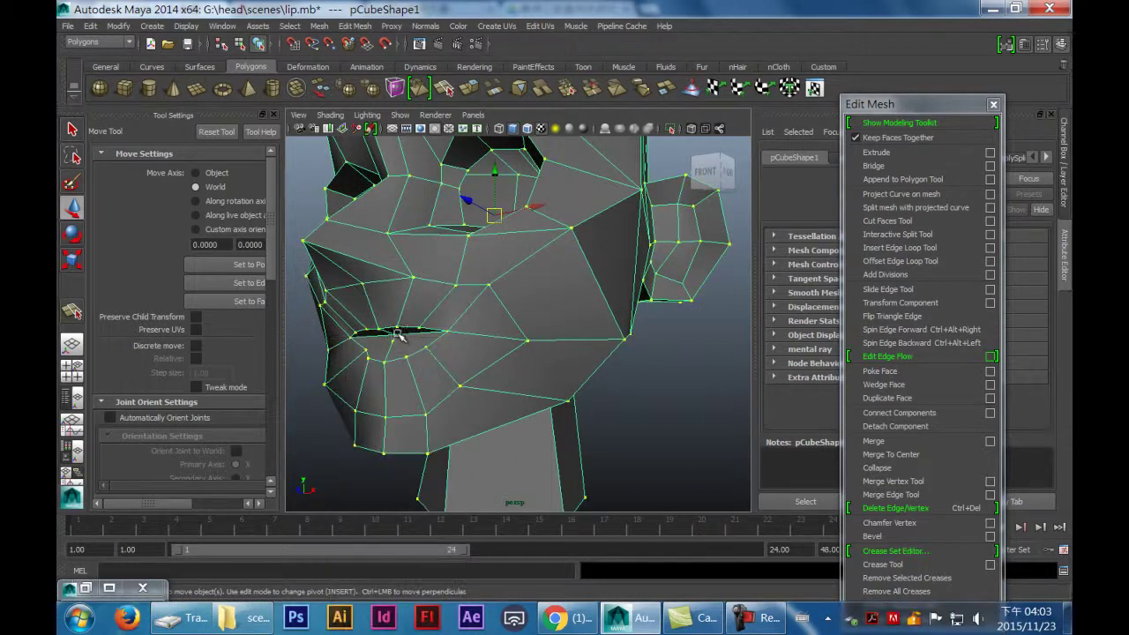
left_click(392, 339)
left_click(415, 369)
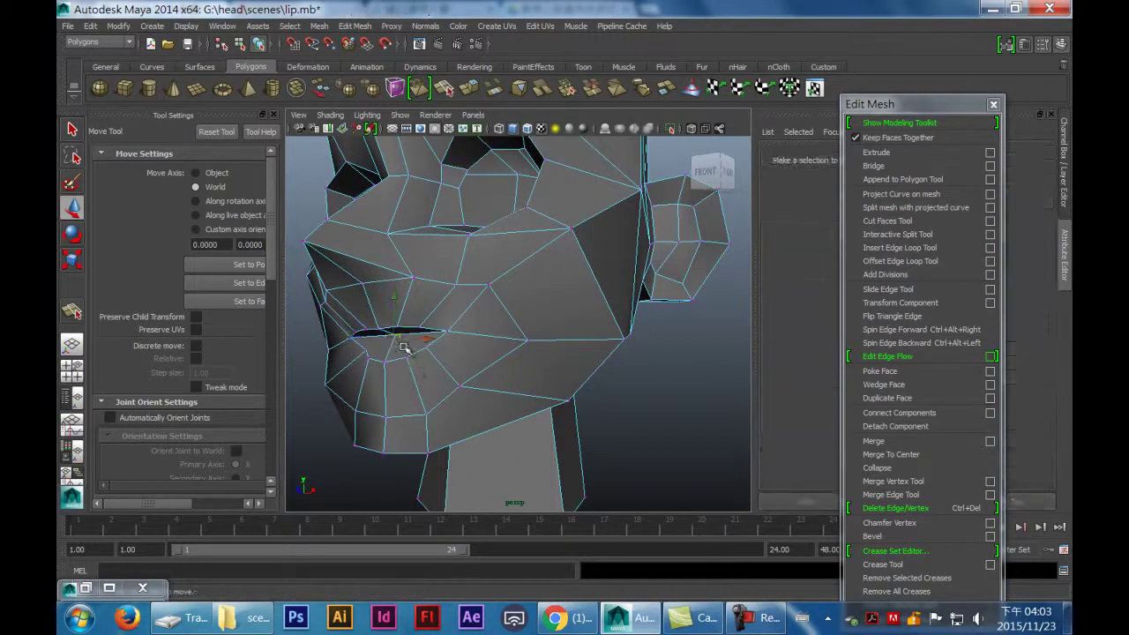
left_click(397, 335)
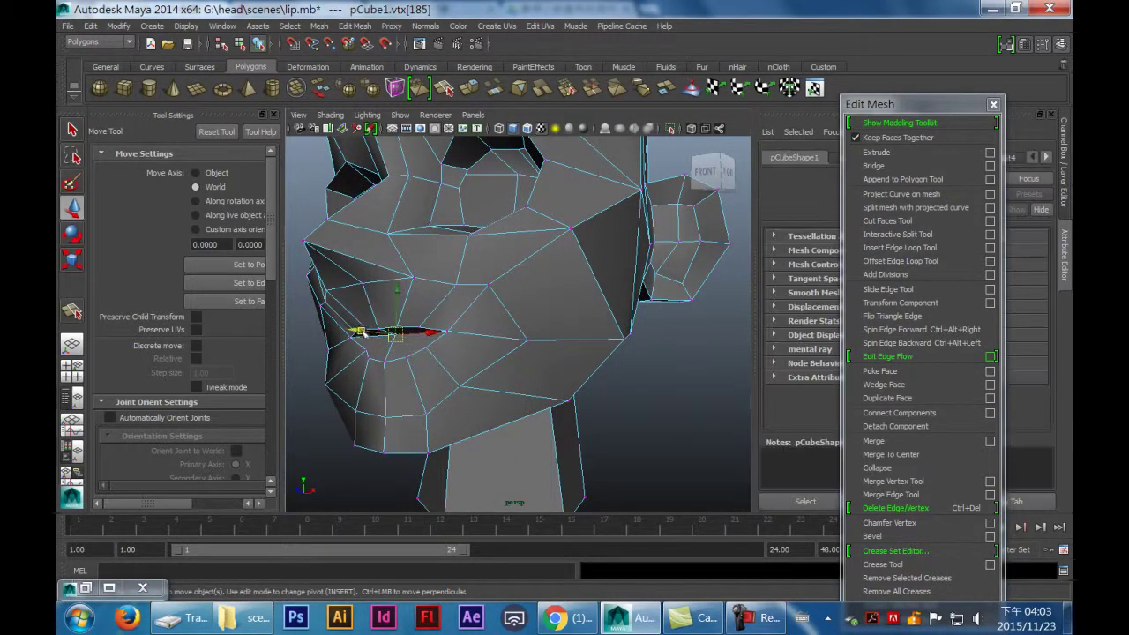
left_click_drag(390, 288, 389, 296)
left_click_drag(361, 342, 356, 343)
Step: Select the lower-lip vertices near both mouth corners and move them slightly forward in the side view
left_click(362, 347)
left_click(428, 353)
left_click_drag(491, 373, 403, 377, "alt")
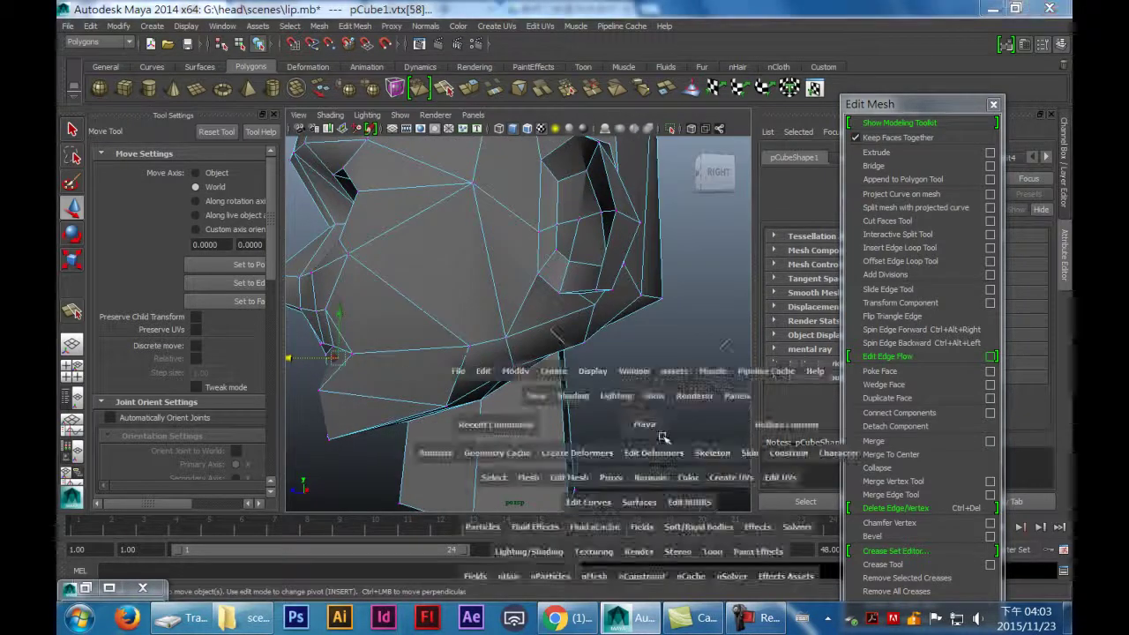
key("space")
key("space")
key("f")
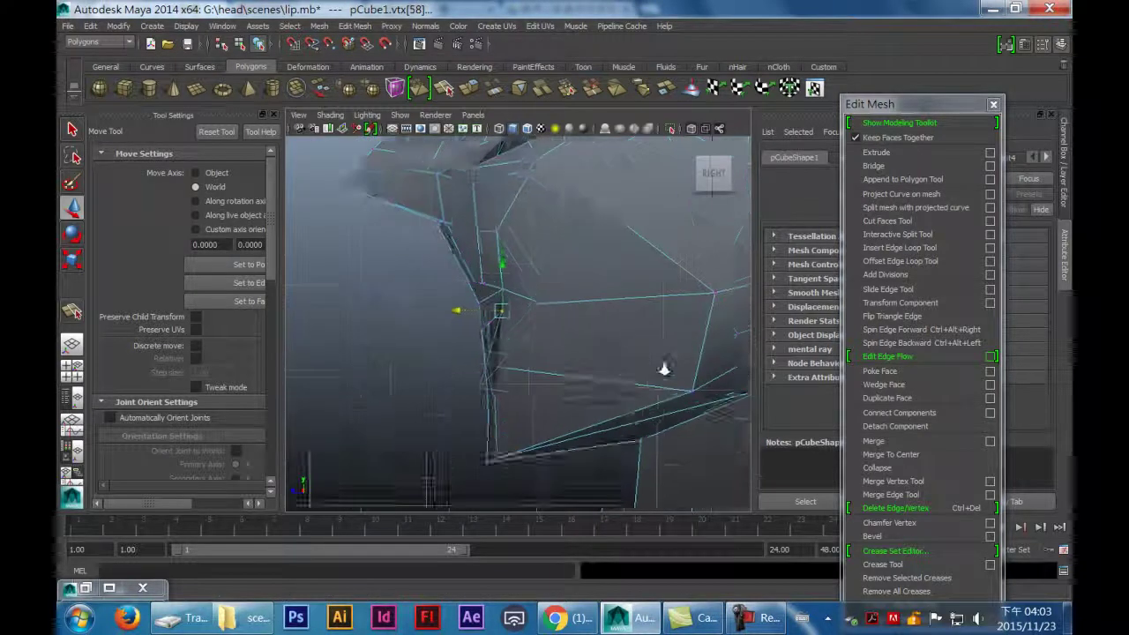
left_click_drag(449, 305, 444, 305)
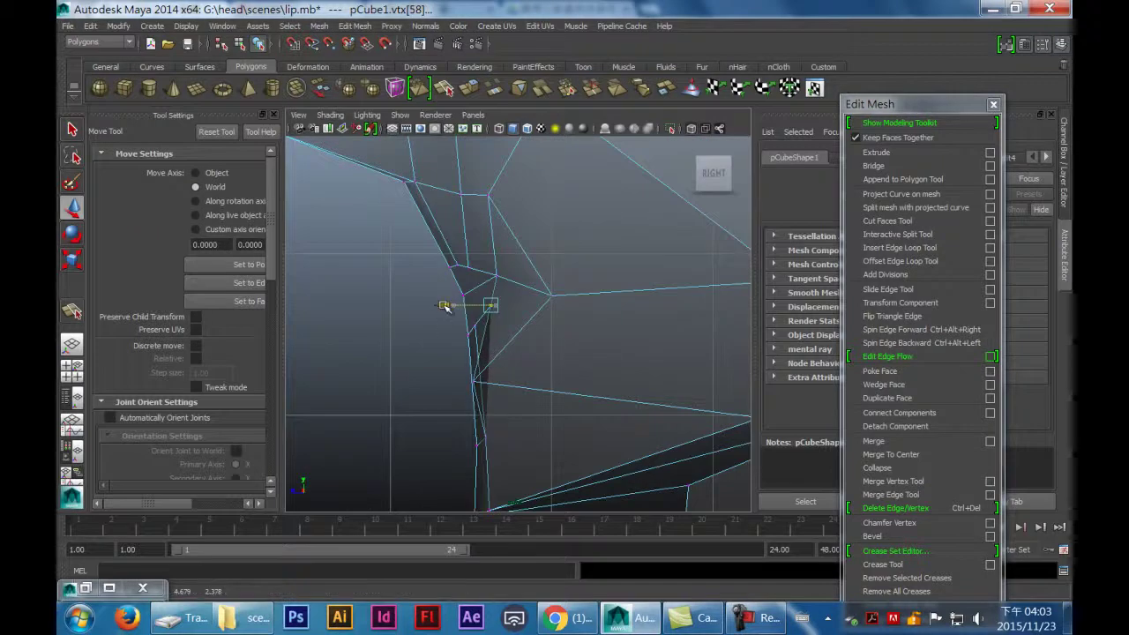
Step: Select the jaw vertex beside the chin and turn on Reflection for the Move tool
left_click(475, 381)
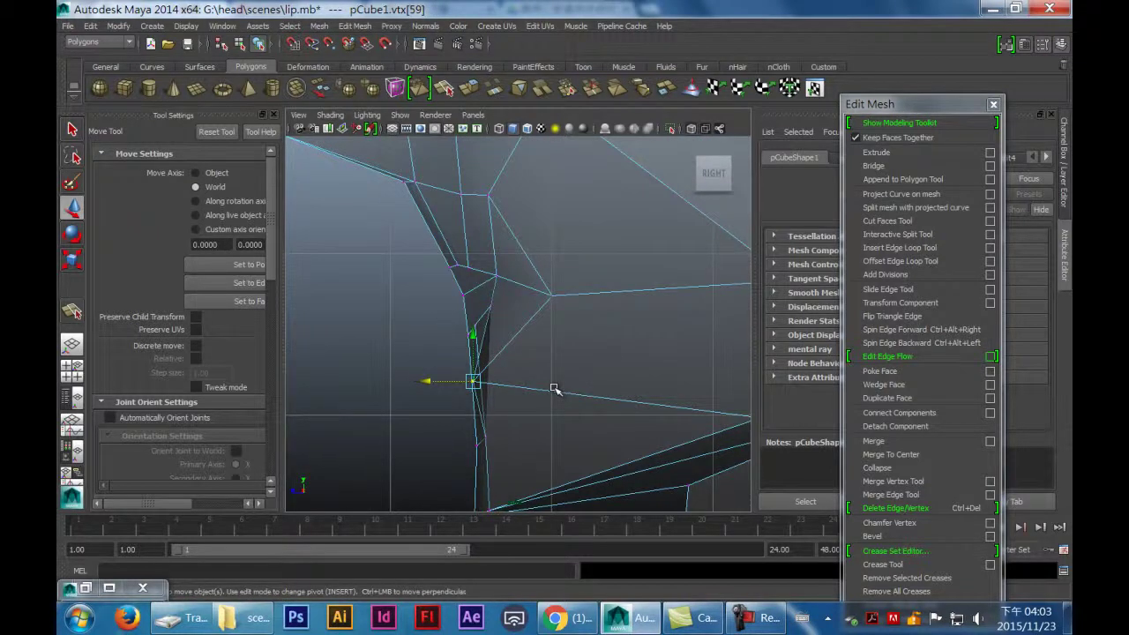
scroll(198, 323, "down", 5)
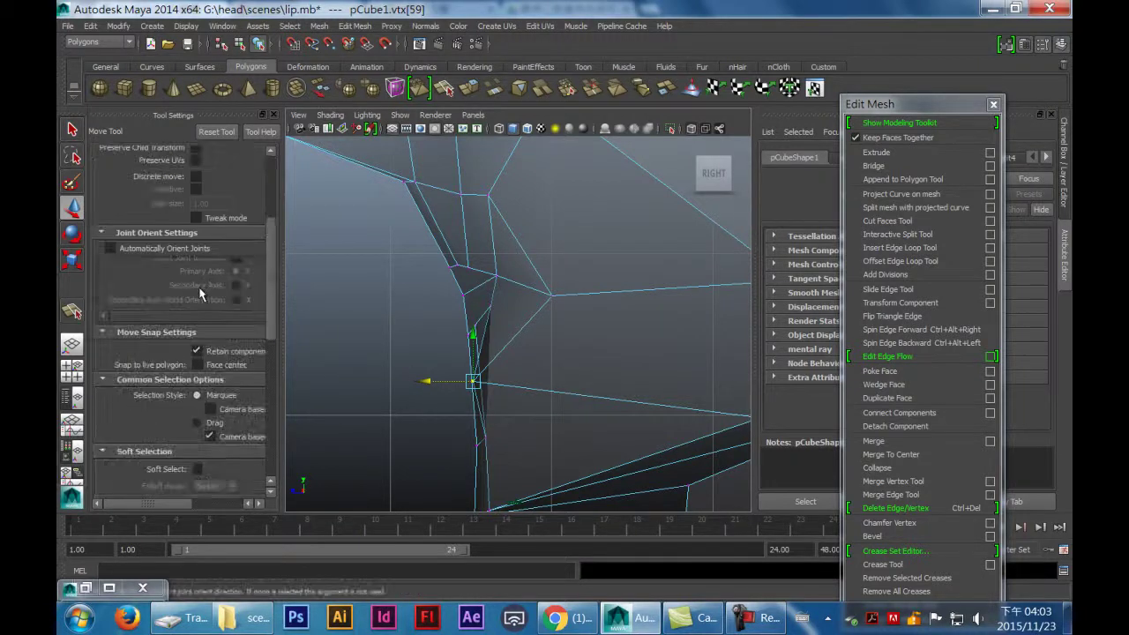
scroll(199, 323, "down", 3)
scroll(195, 349, "down", 4)
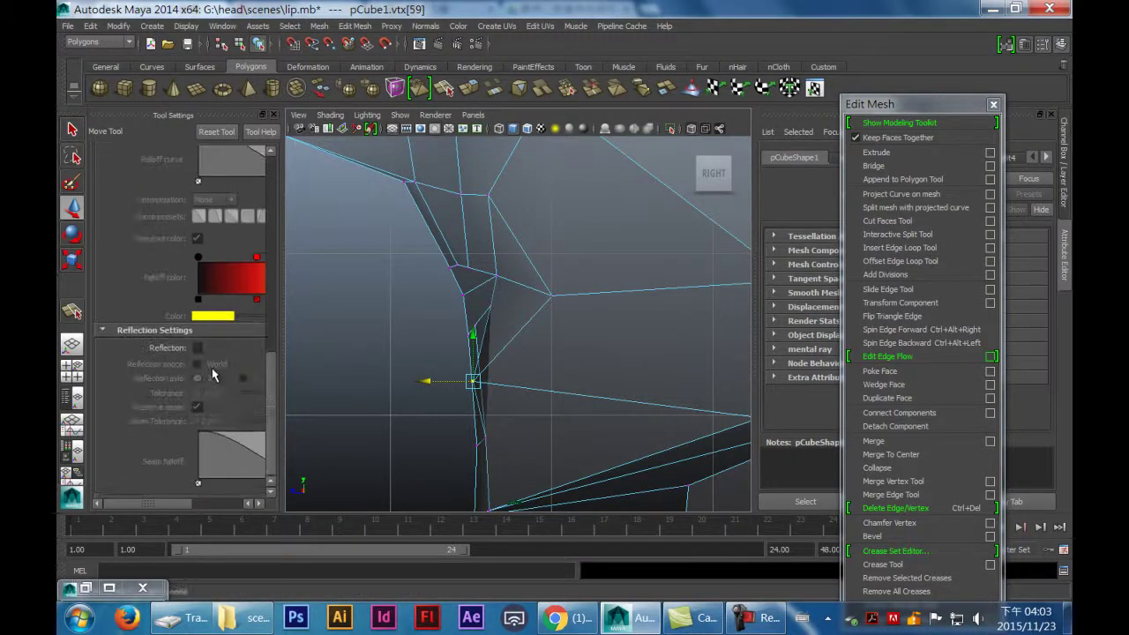
left_click(196, 349)
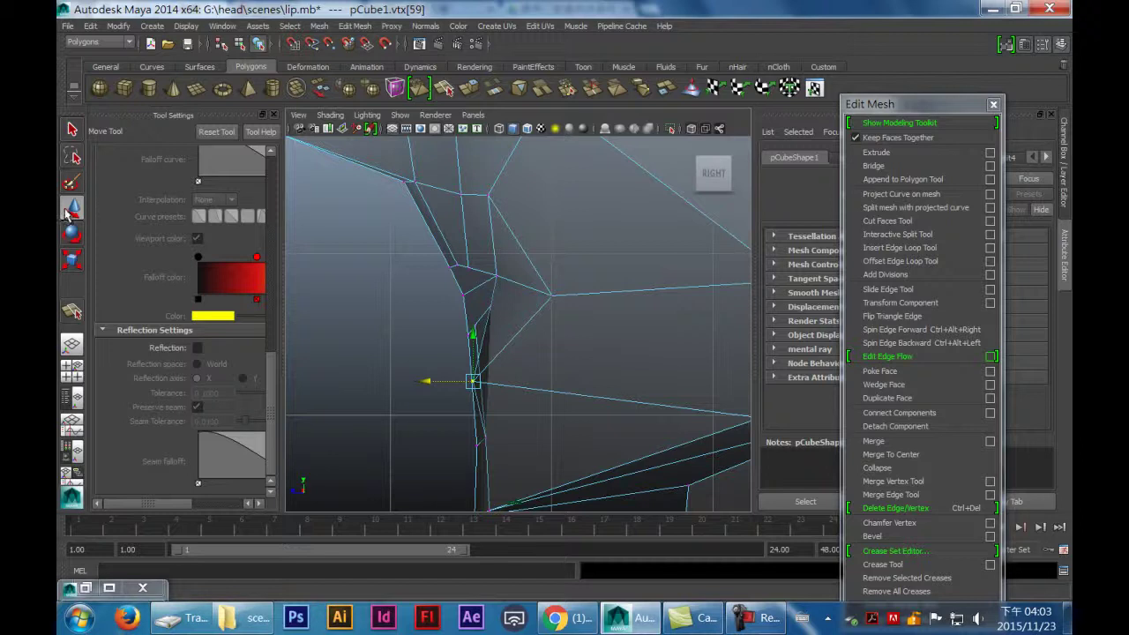
left_click(198, 348)
Step: Move the jaw vertex beside the chin and the two chin-side vertices backward, mirrored on both sides
left_click_drag(423, 381, 462, 381)
middle_click_drag(511, 414, 464, 333, "alt")
left_click(438, 353)
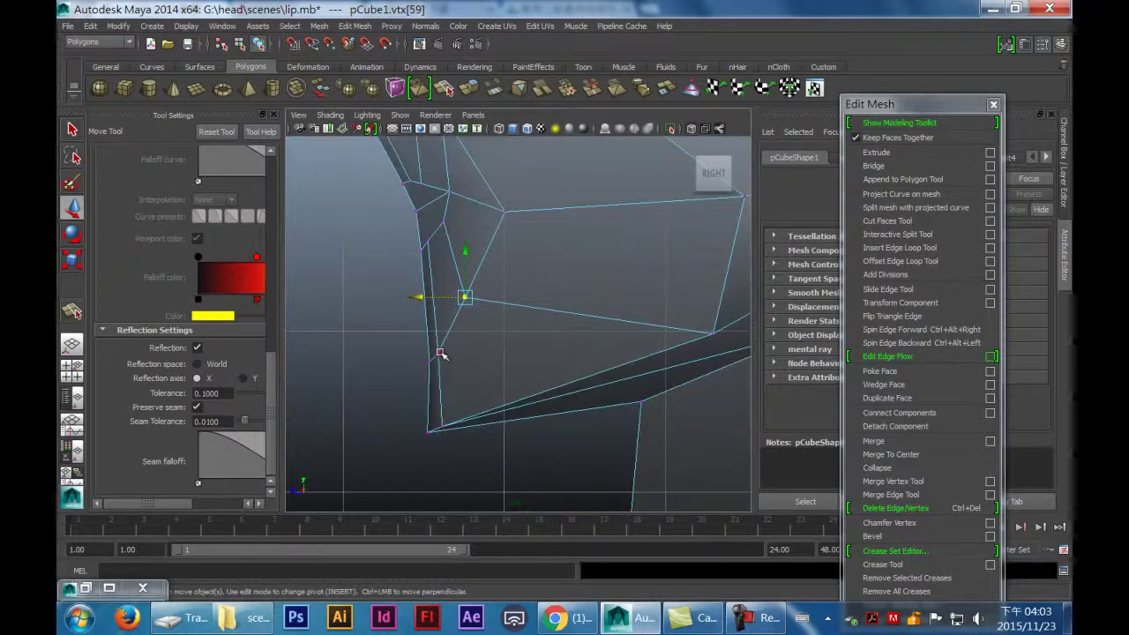
left_click(445, 429, "shift")
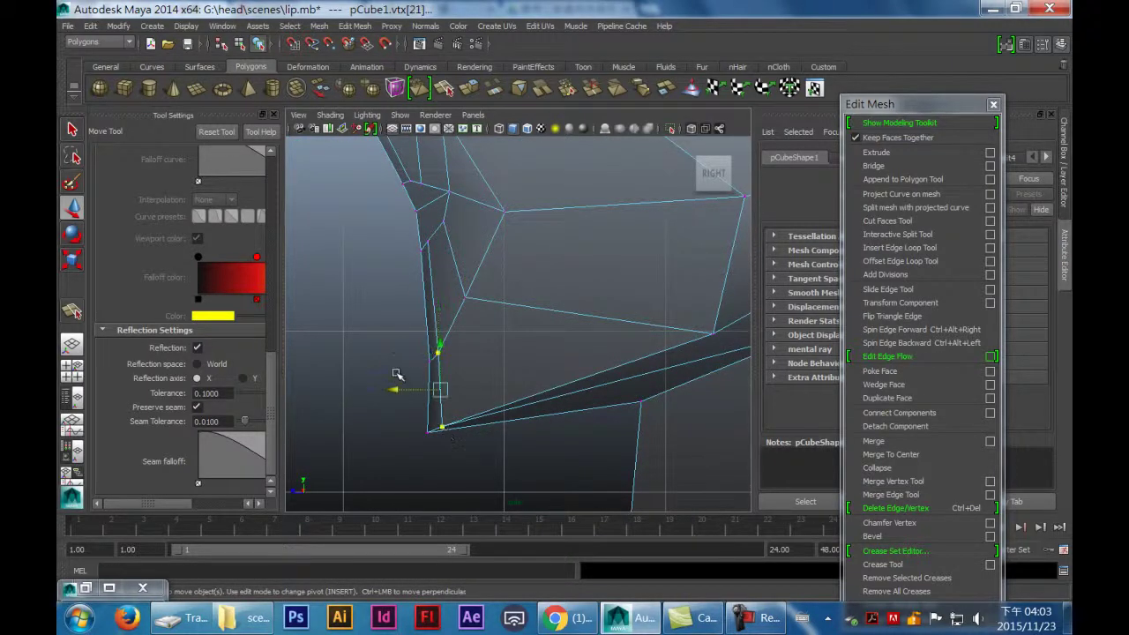
left_click_drag(394, 387, 409, 388)
Step: Raise the lowest chin-side vertex so the underside of the chin slopes upward
left_click(503, 469)
left_click(456, 428)
middle_click_drag(592, 397, 524, 396, "alt")
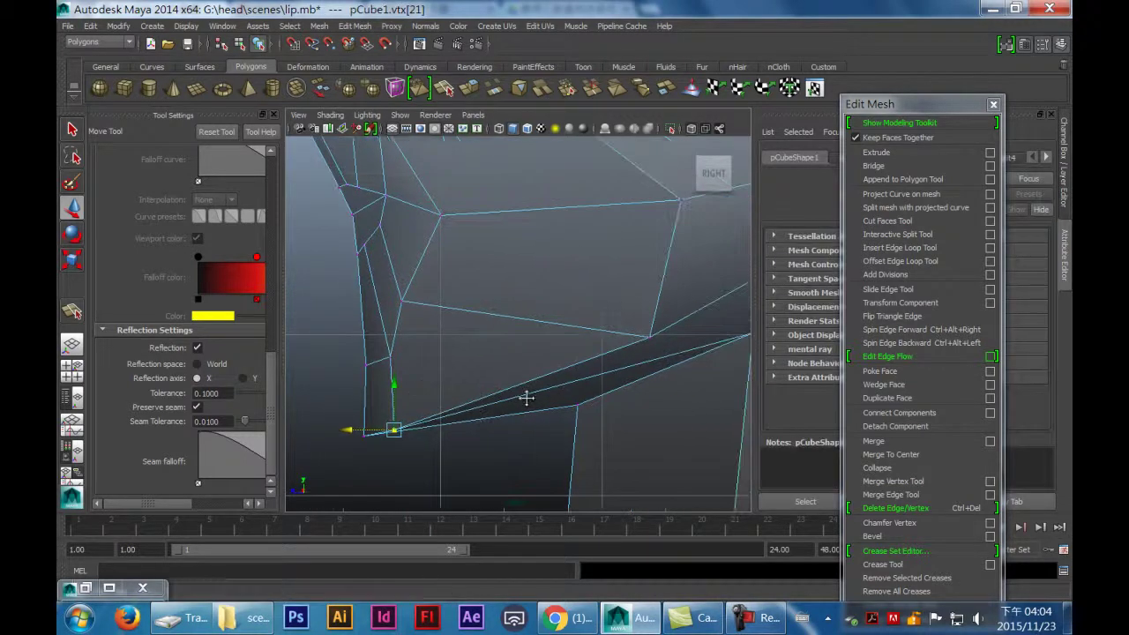
left_click_drag(396, 383, 397, 362)
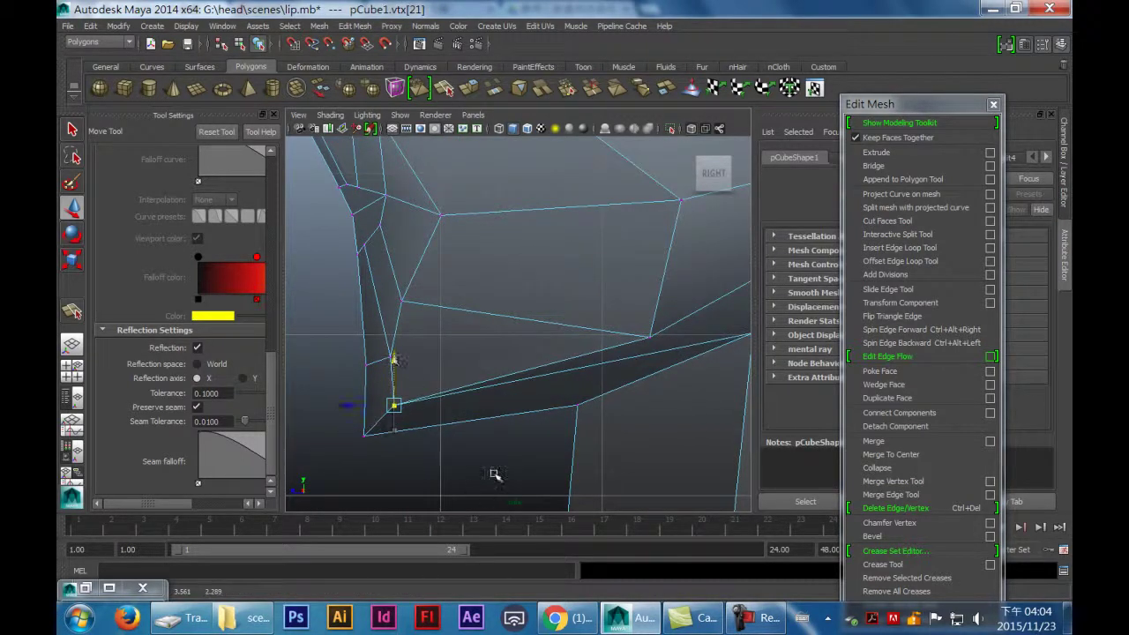
Step: Move the mirrored jaw vertex beside the chin further back to round the jaw profile
middle_click_drag(458, 410, 520, 446, "alt")
left_click(461, 338)
left_click_drag(415, 335, 438, 337)
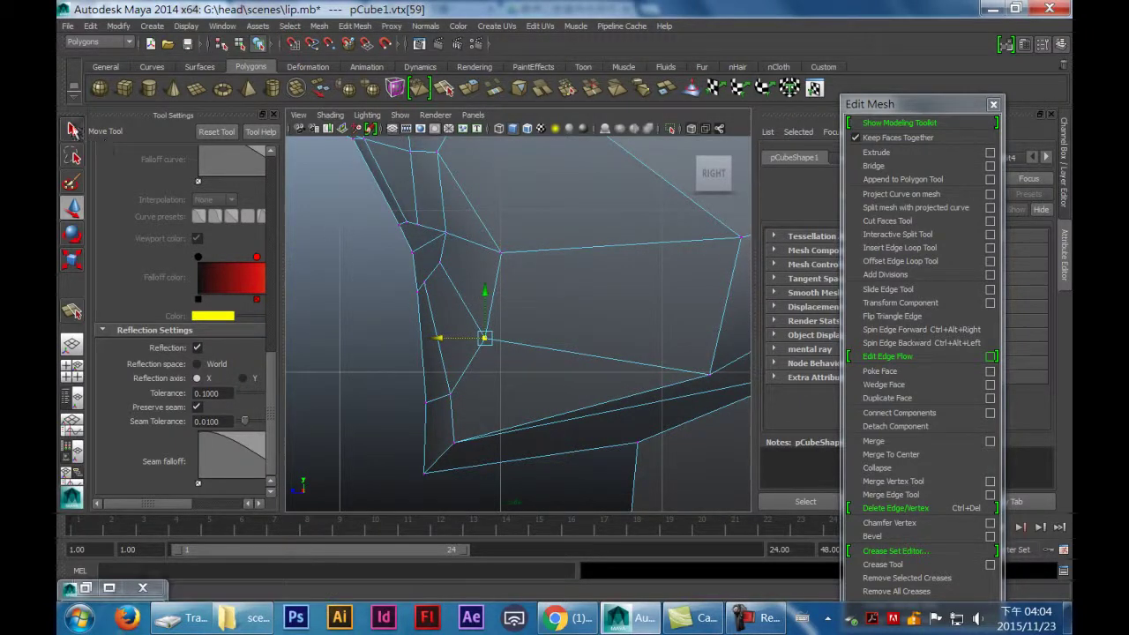
Step: Raise the mirrored pair of cheek vertices just outside the nose base slightly
left_click(72, 130)
key("space")
key("space")
left_click_drag(546, 288, 673, 285, "alt")
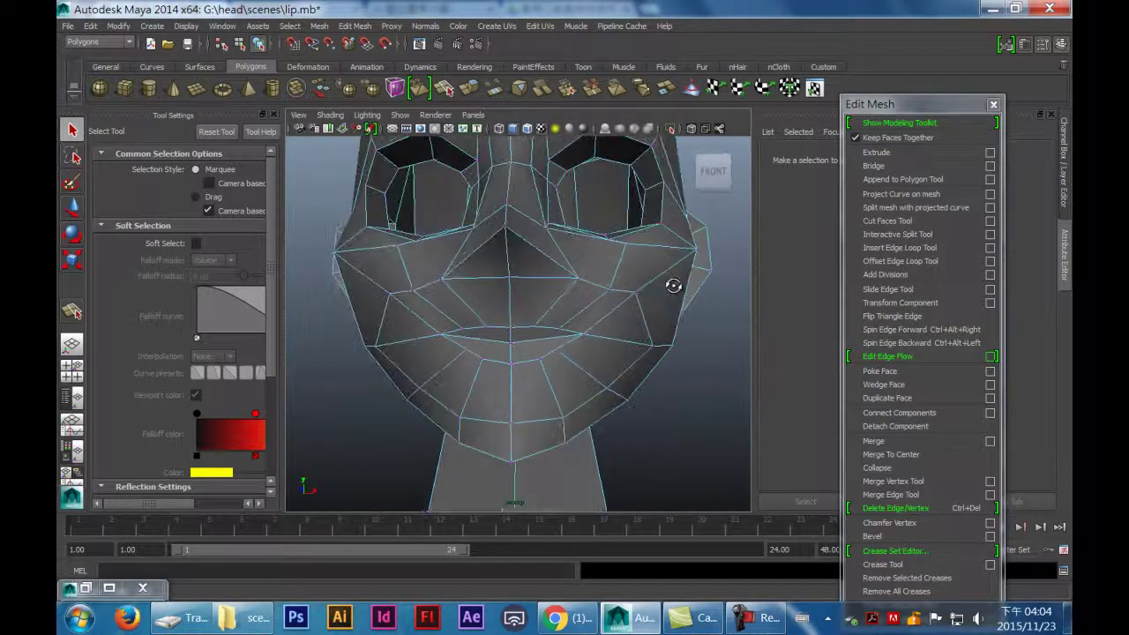
left_click(602, 291)
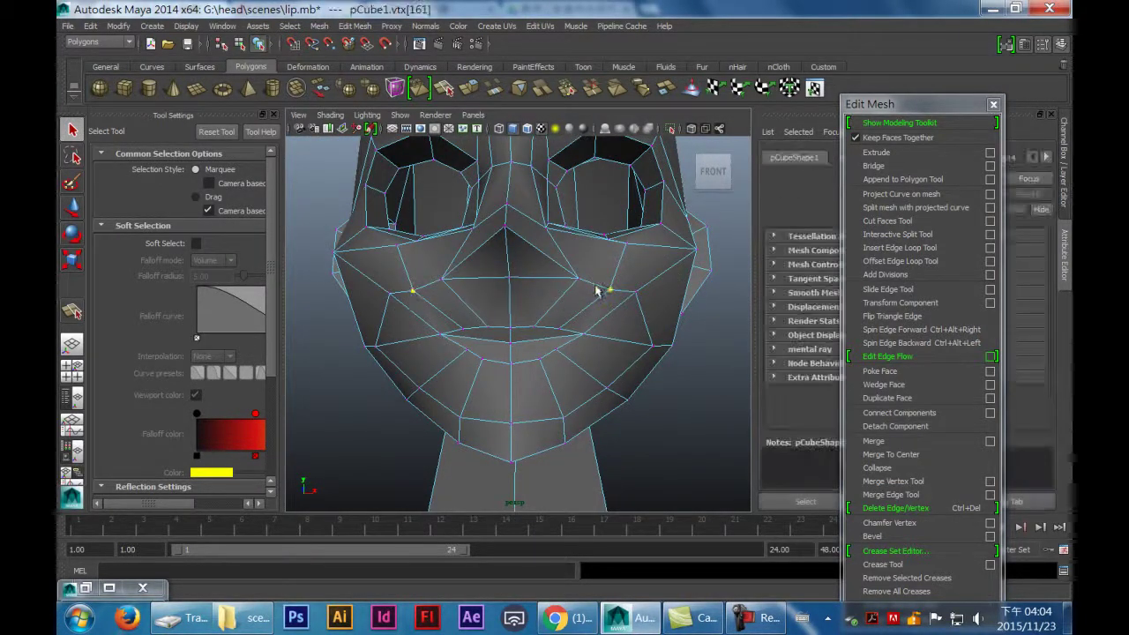
key("w")
left_click_drag(413, 269, 414, 243)
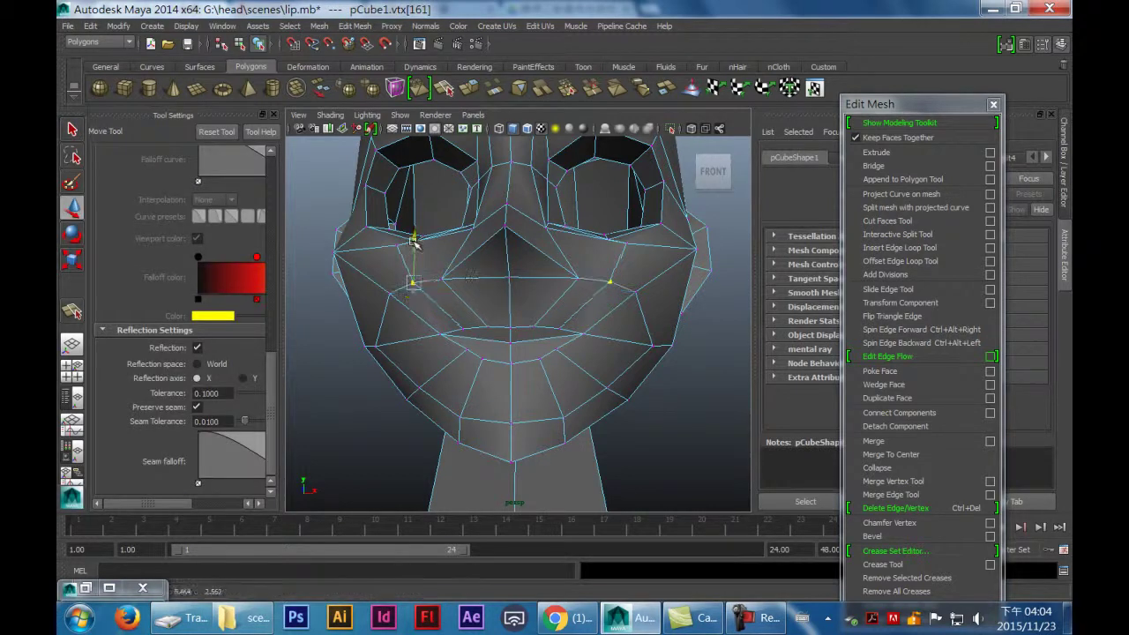
Step: Activate the Interactive Split Tool on the head mesh and set its snap magnets to 3
key("space")
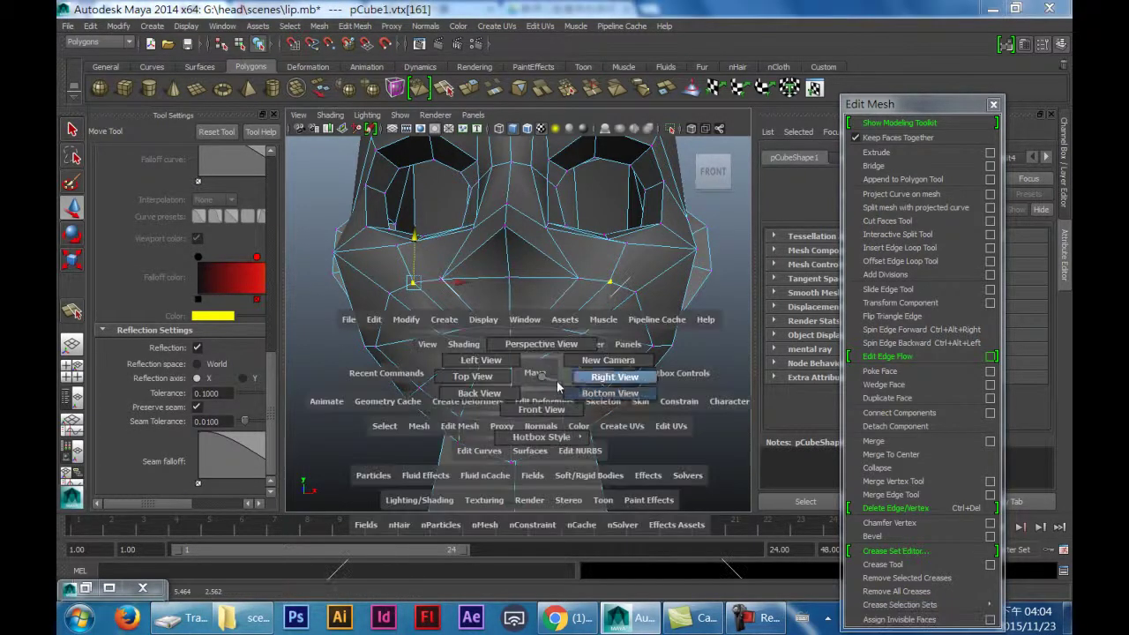
scroll(542, 372, "up", 3)
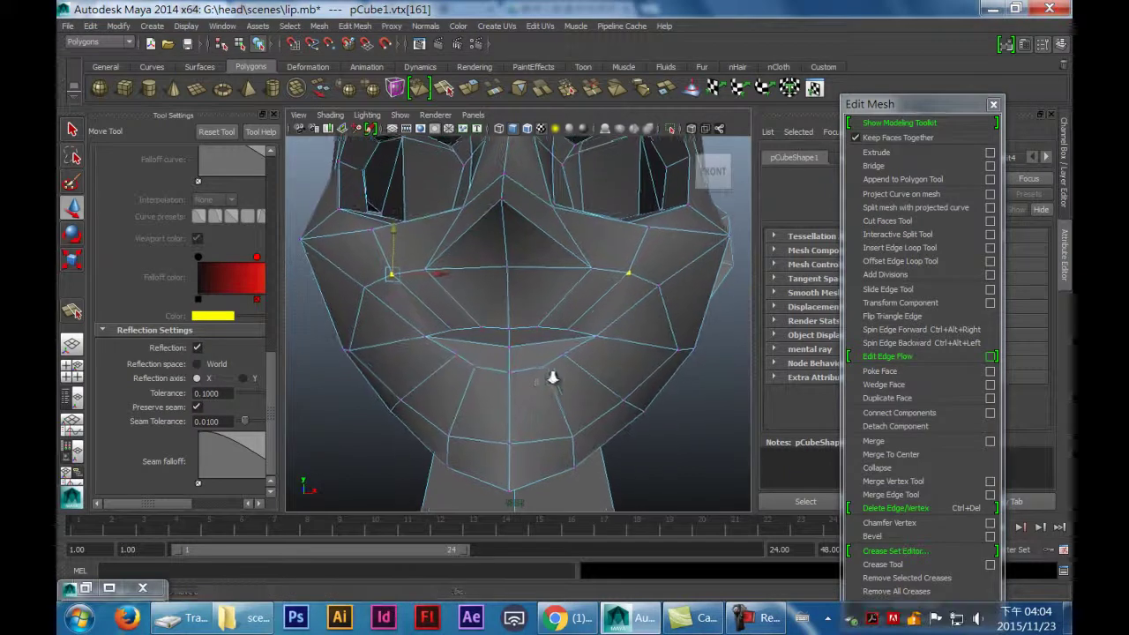
key("q")
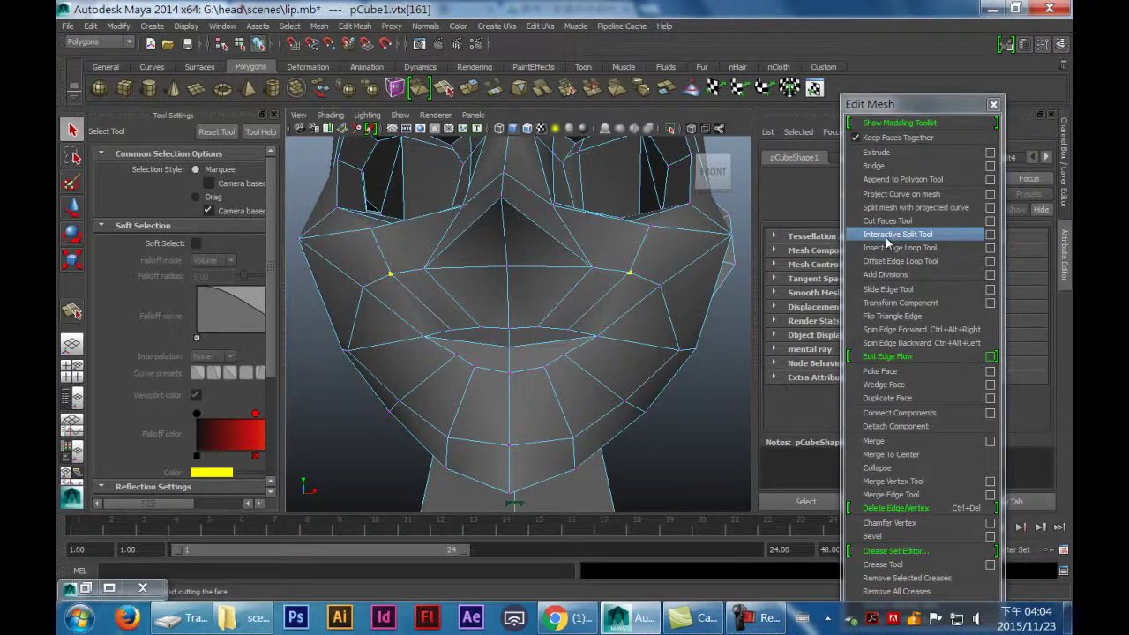
left_click(886, 238)
double_click(206, 230)
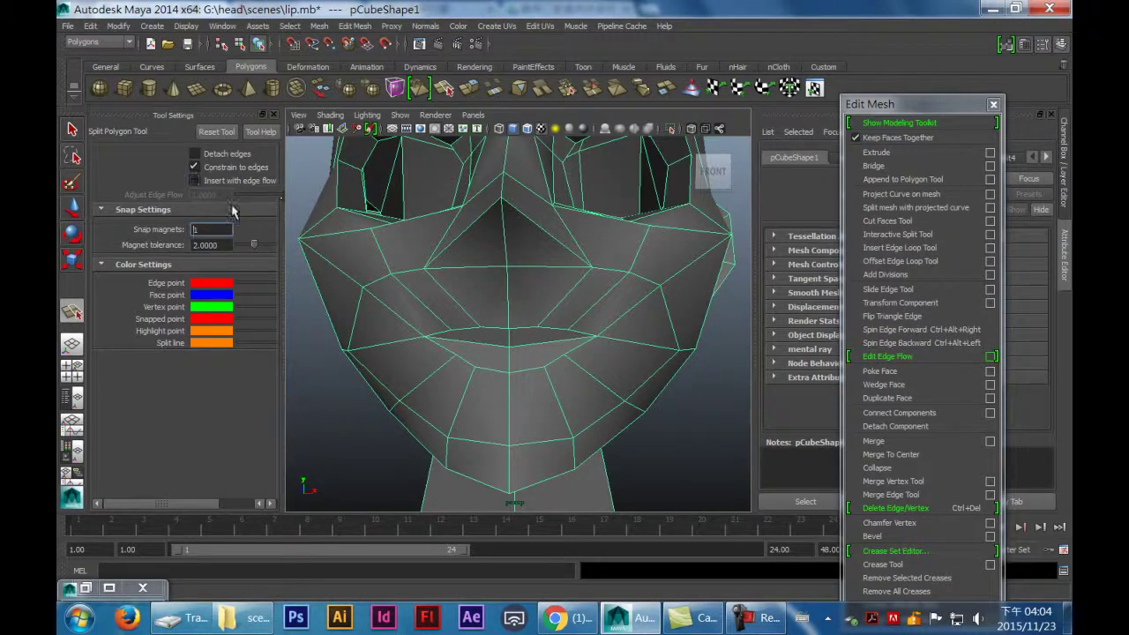
double_click(203, 231)
Step: Cut a closed edge ring around the mouth close to the lip opening, through the upper lip, both corners and the lower lip
left_click(439, 315)
left_click(466, 312)
left_click(507, 315)
left_click(548, 313)
left_click(589, 326)
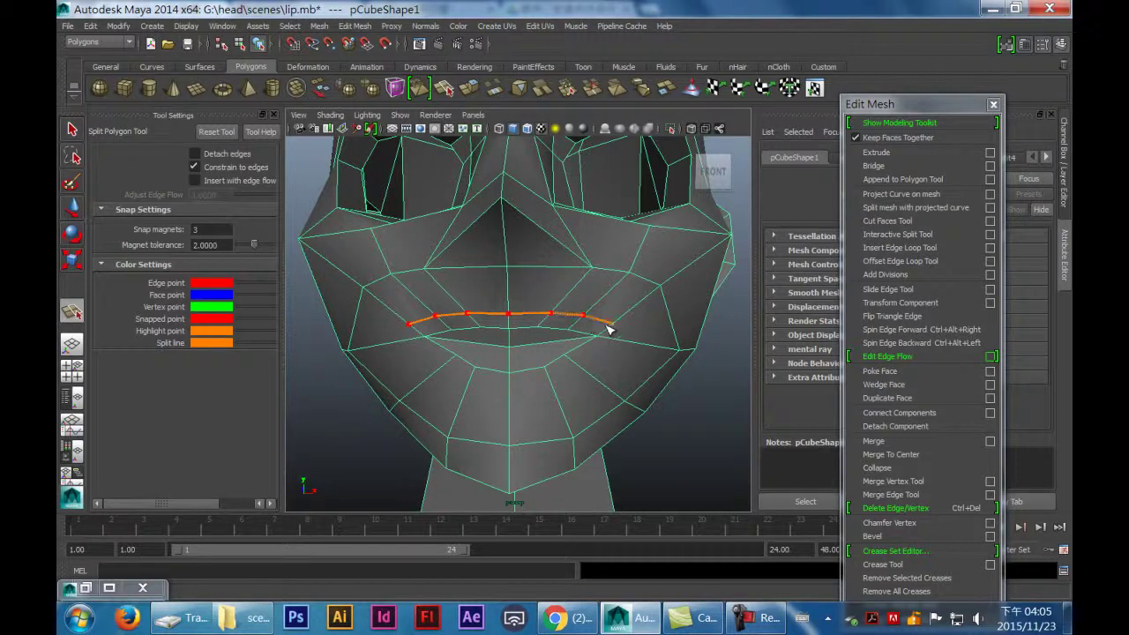
left_click(562, 389)
key("BackSpace")
key("BackSpace")
left_click(559, 381)
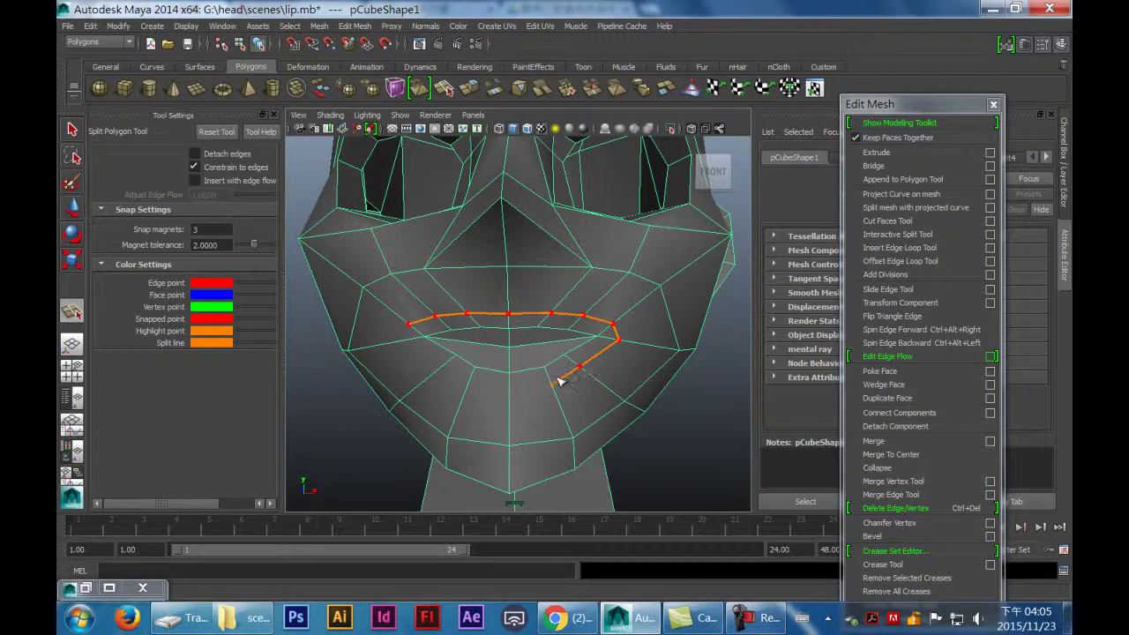
left_click(510, 391)
left_click(440, 366)
left_click(404, 340)
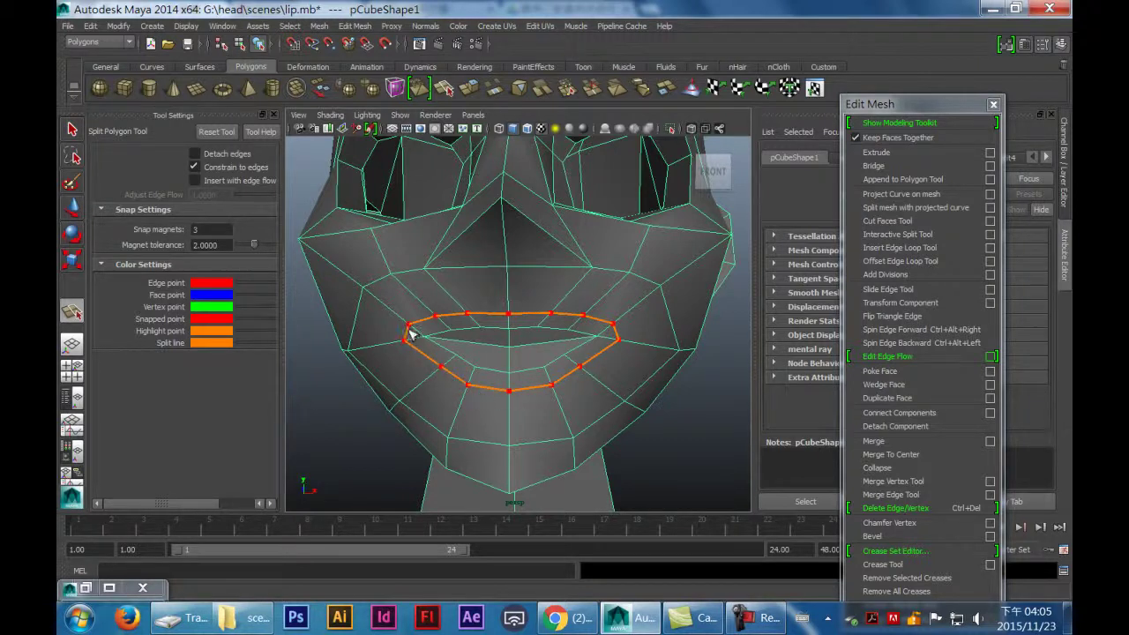
key("q")
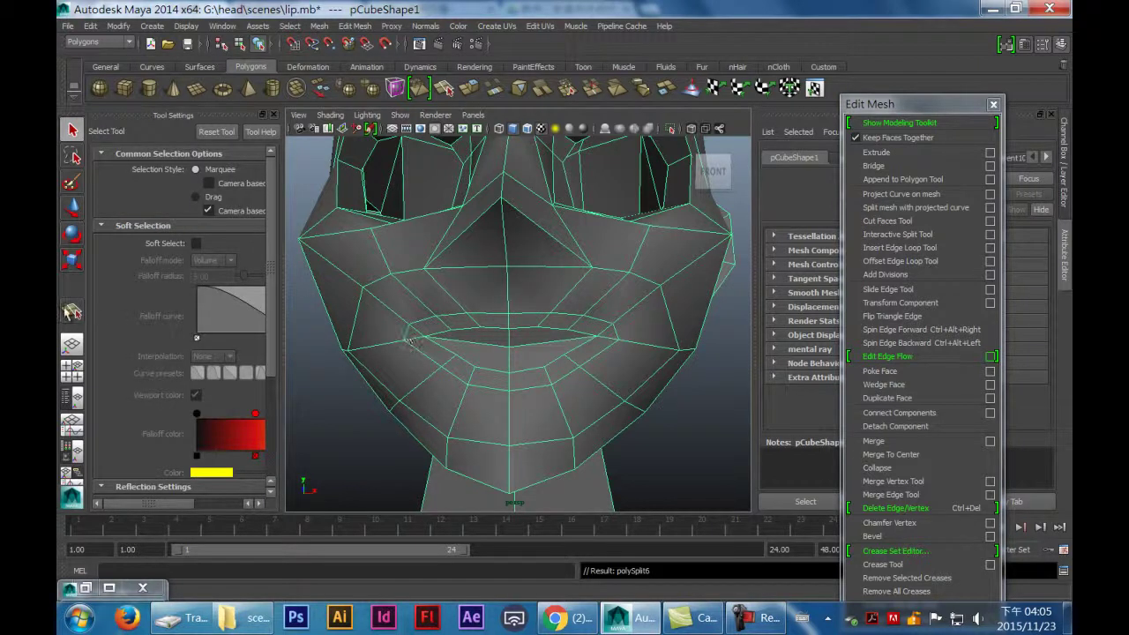
Step: Start a second, wider split ring midway between the inner lip ring and the outer mouth loop, running above the upper lip and around one corner
key("y")
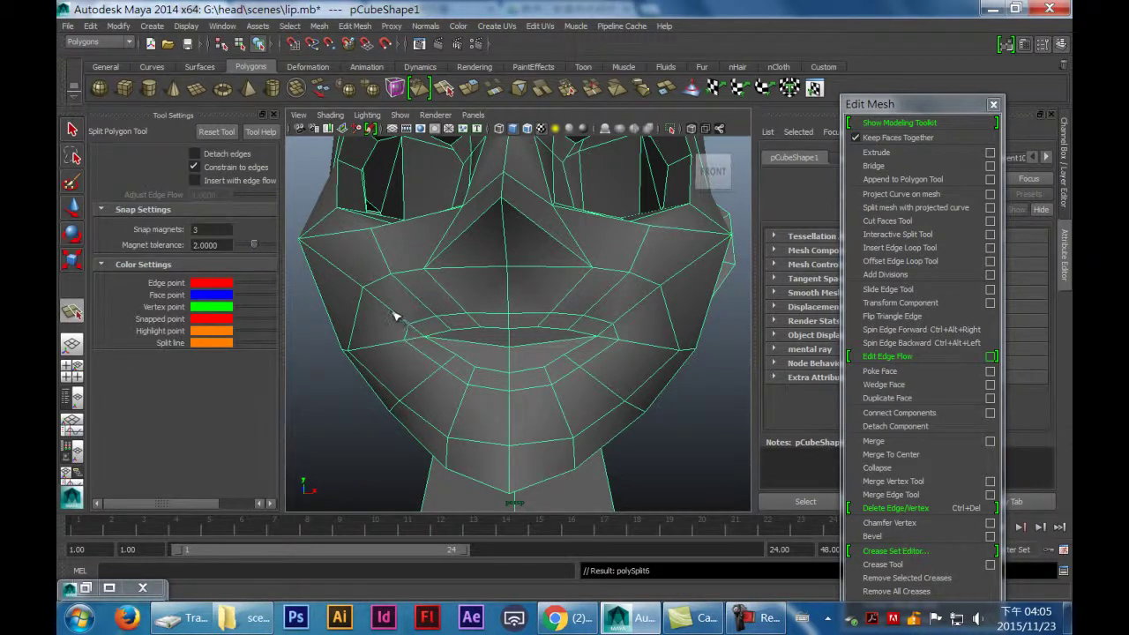
left_click_drag(418, 310, 443, 302)
left_click_drag(446, 303, 393, 308)
left_click(413, 293)
left_click(445, 291)
left_click(456, 303)
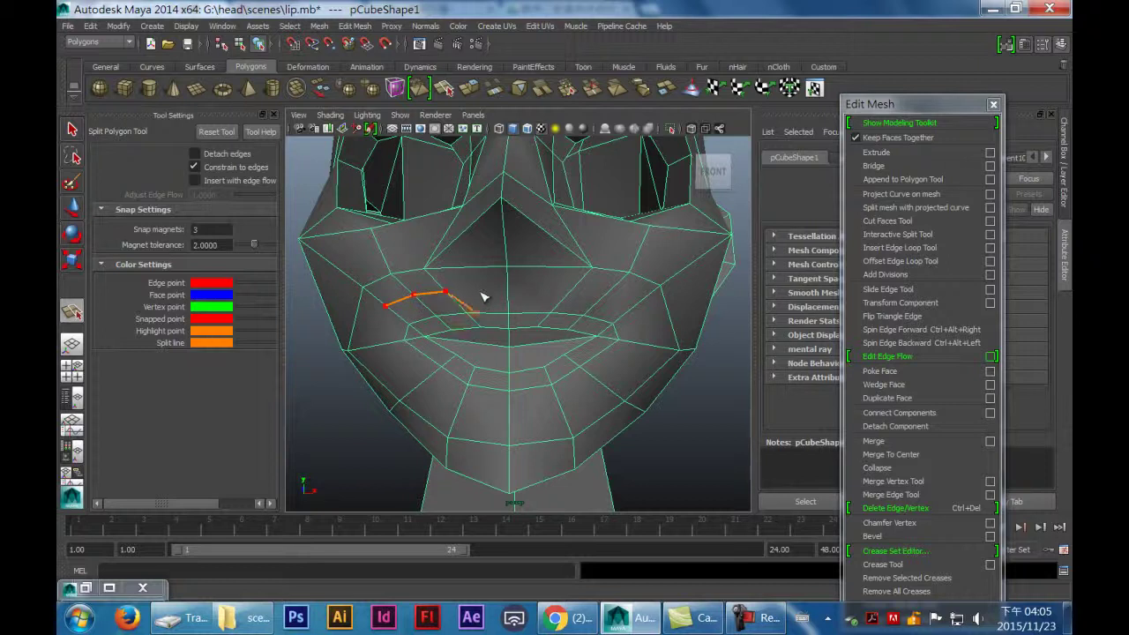
left_click(508, 290)
left_click(572, 290)
left_click(617, 304)
left_click(636, 305)
left_click(648, 347)
Step: Continue the wider split ring below the lower lip and around the other mouth corner, closing it at its starting point
left_click_drag(608, 389, 613, 395)
left_click(562, 410)
left_click(454, 411)
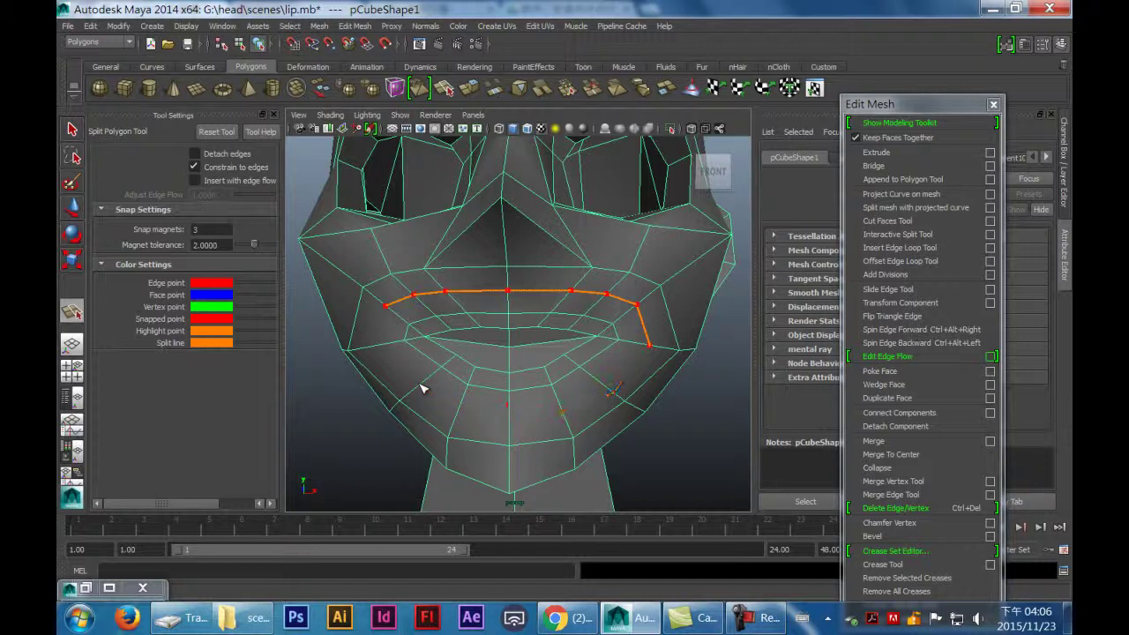
left_click_drag(640, 379, 605, 386)
left_click(562, 411)
left_click(460, 412)
left_click(421, 385)
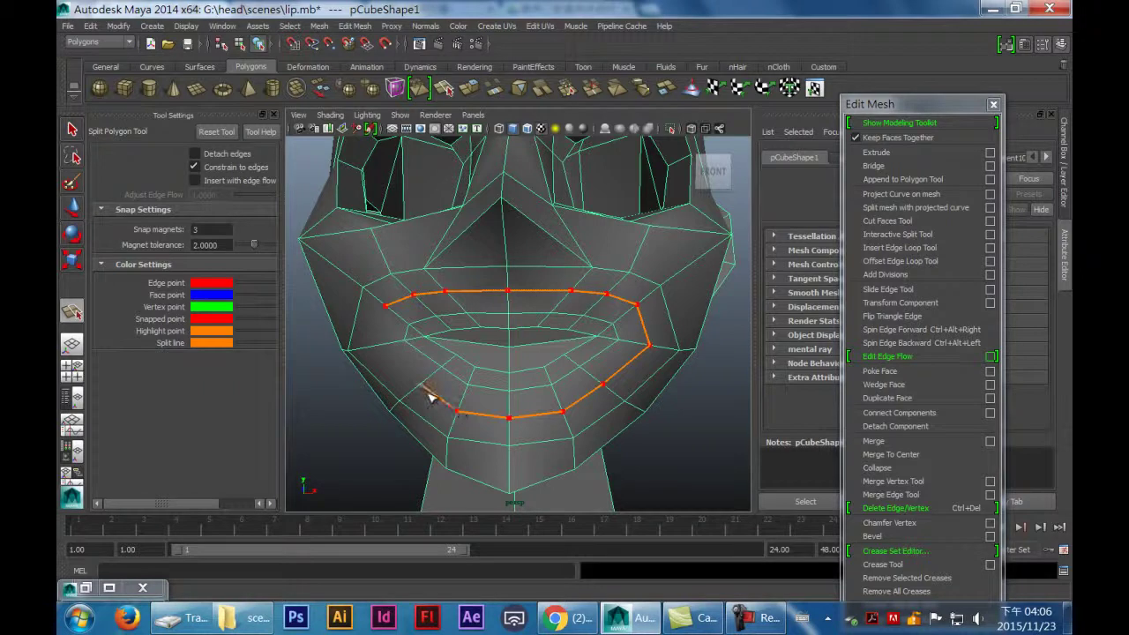
left_click(383, 352)
left_click(388, 315)
key("q")
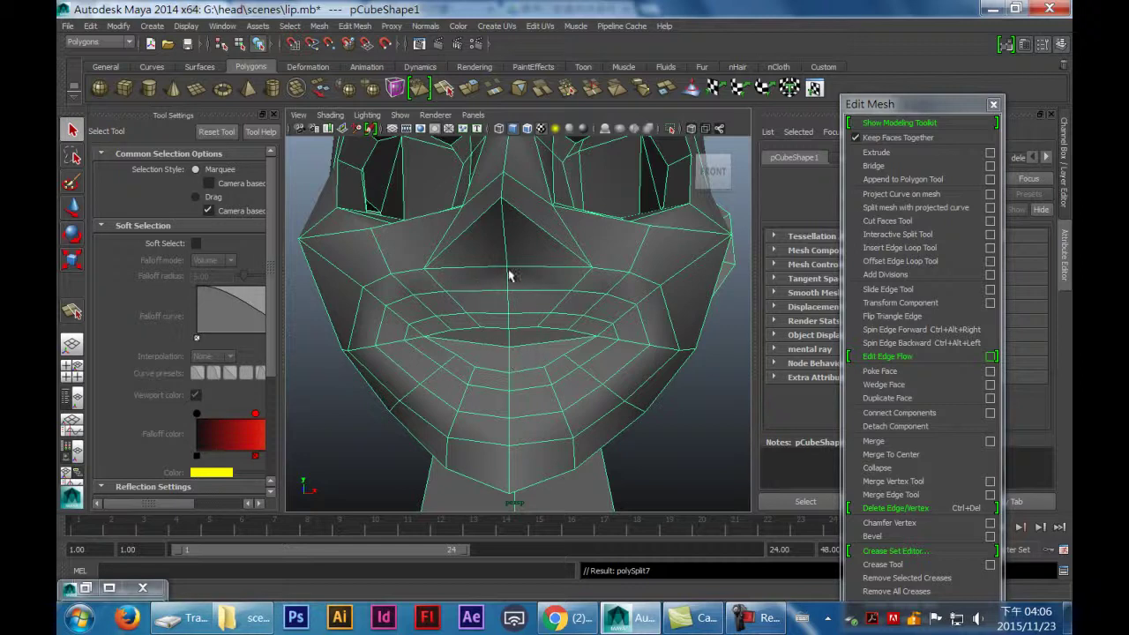
left_click(320, 26)
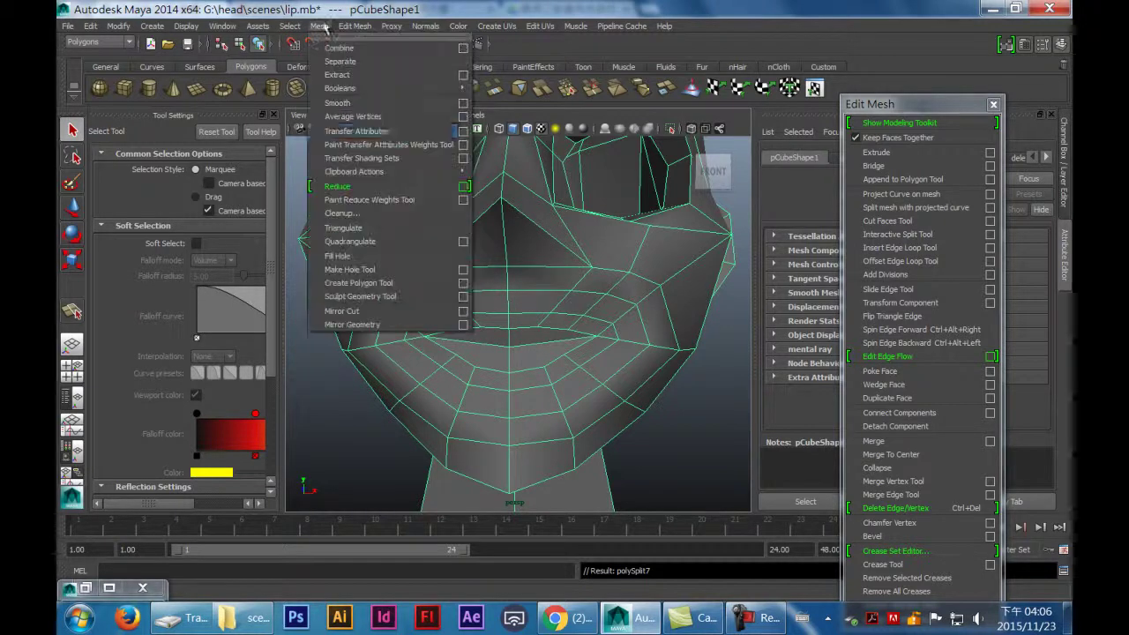
left_click(344, 256)
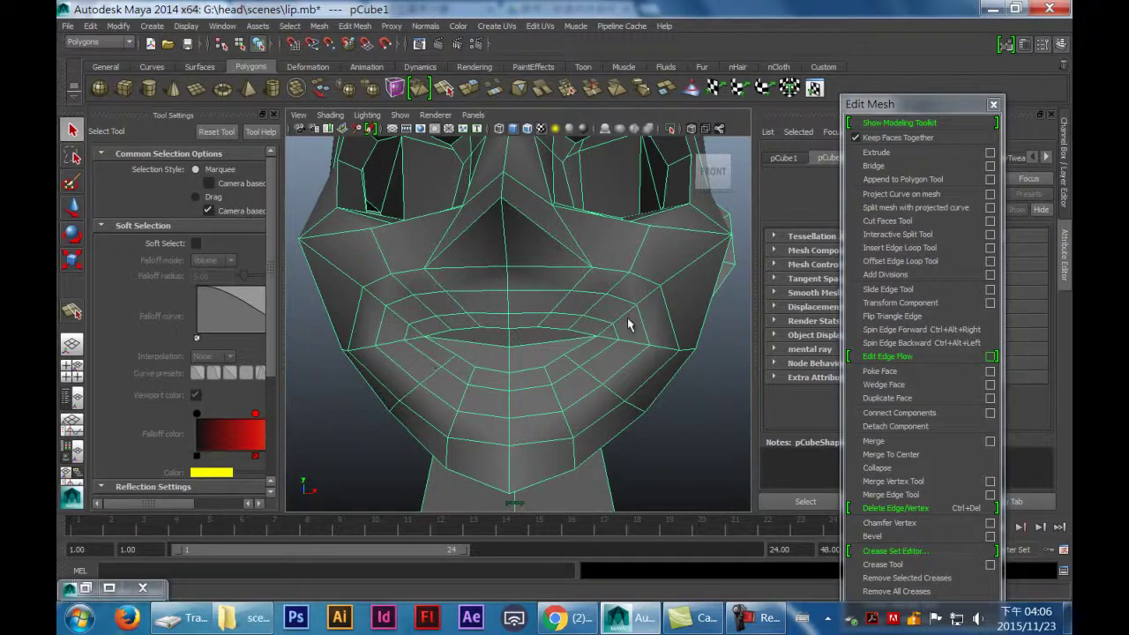
left_click(914, 236)
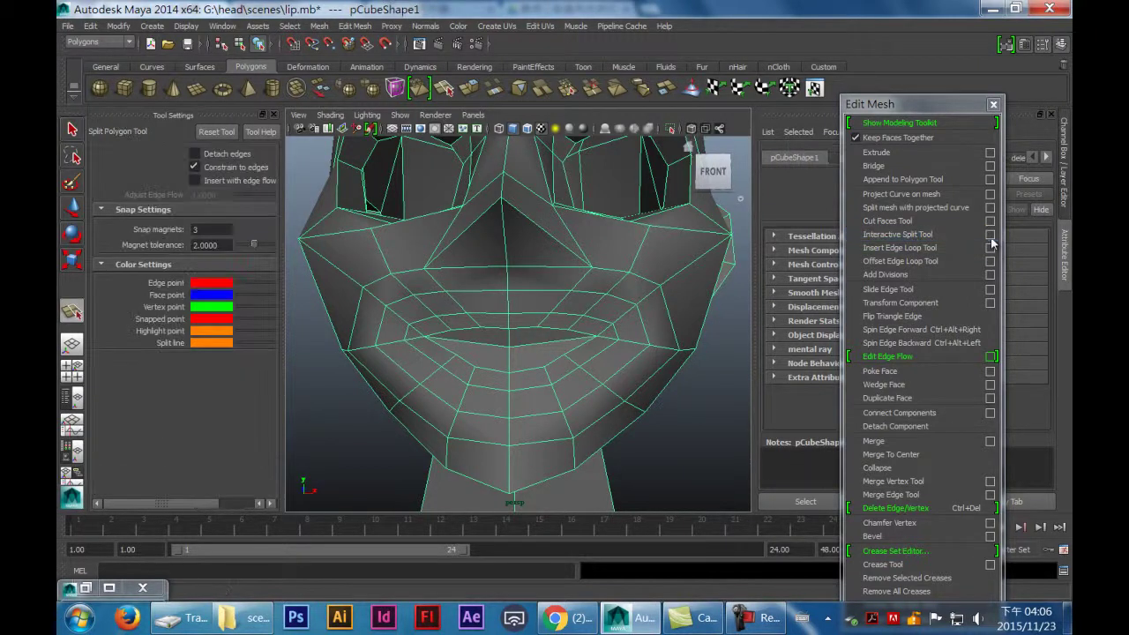
left_click(196, 229)
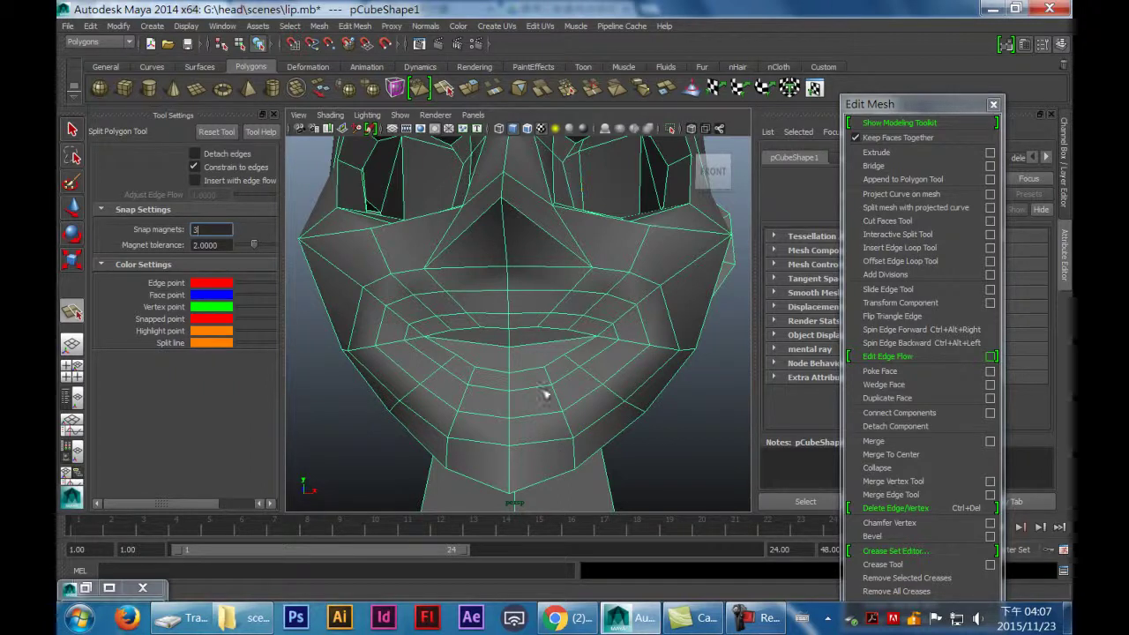
left_click(756, 617)
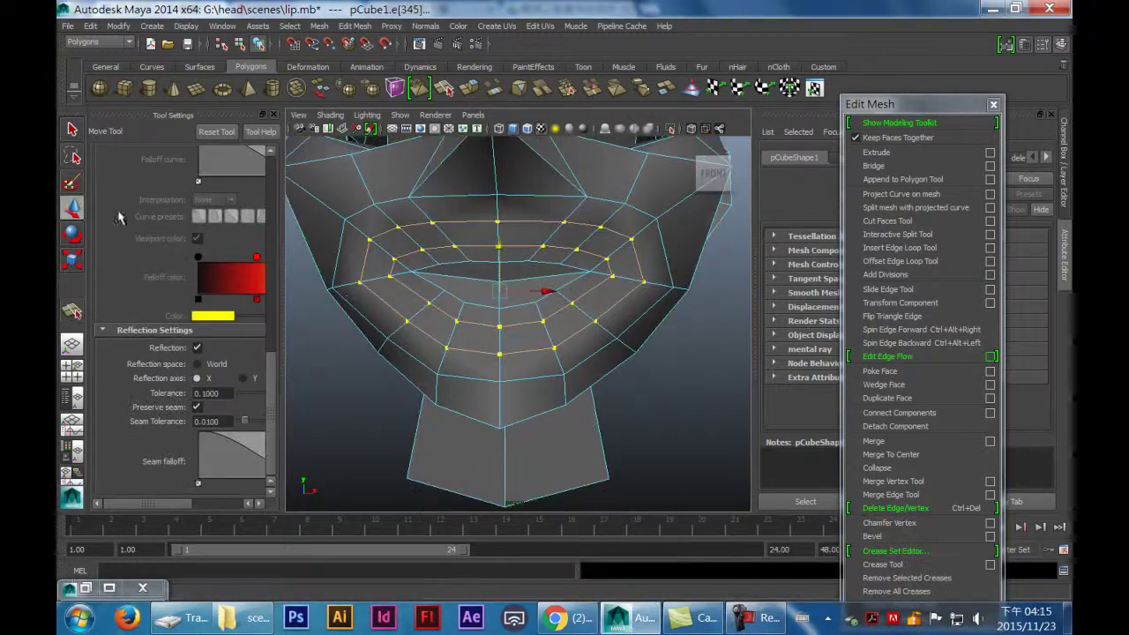
Step: Select the four upper and four lower lip faces bordering the mouth opening, leaving the corner faces out
key("q")
left_click(660, 415)
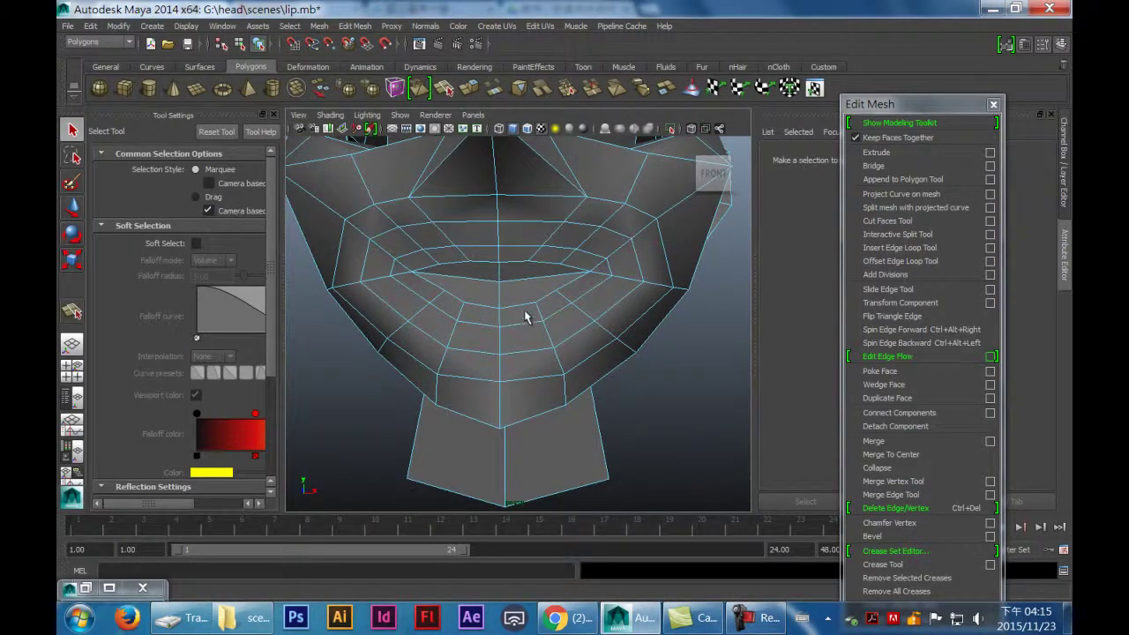
right_click_drag(455, 284, 393, 300)
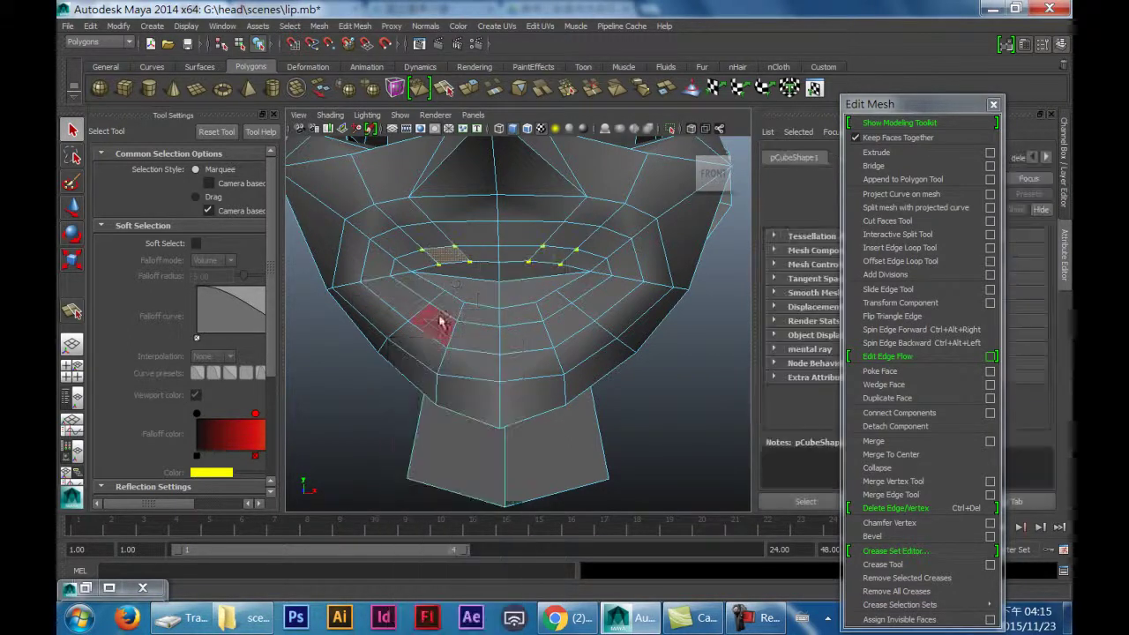
left_click(448, 306)
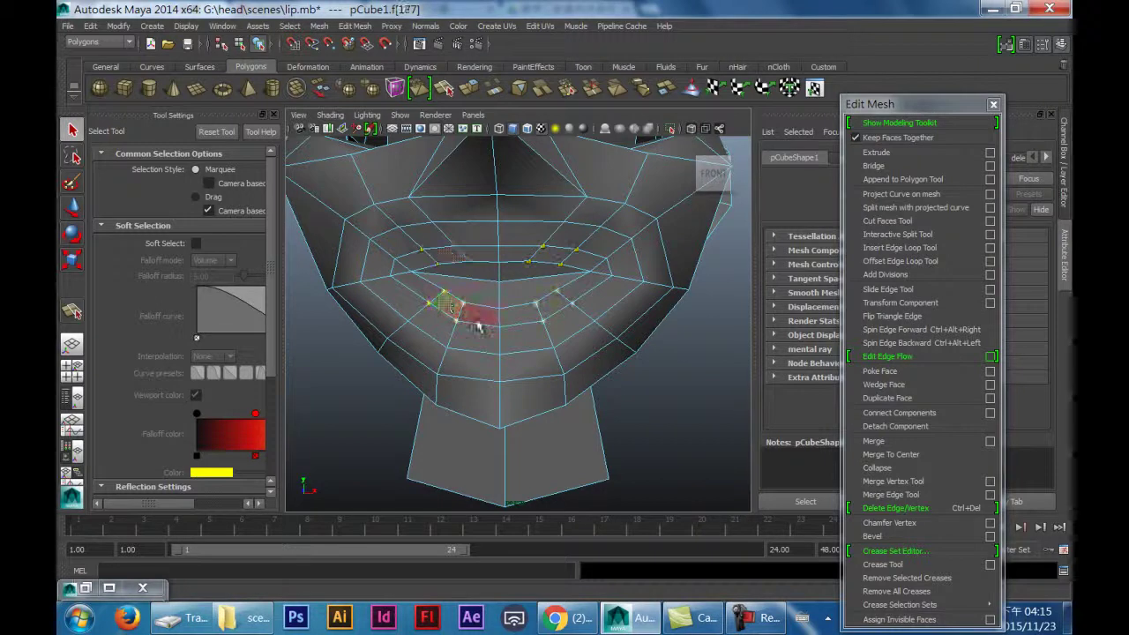
mouse_move(479, 319)
left_mouse_down()
mouse_move(550, 308)
mouse_move(563, 263)
mouse_move(403, 260)
left_mouse_up()
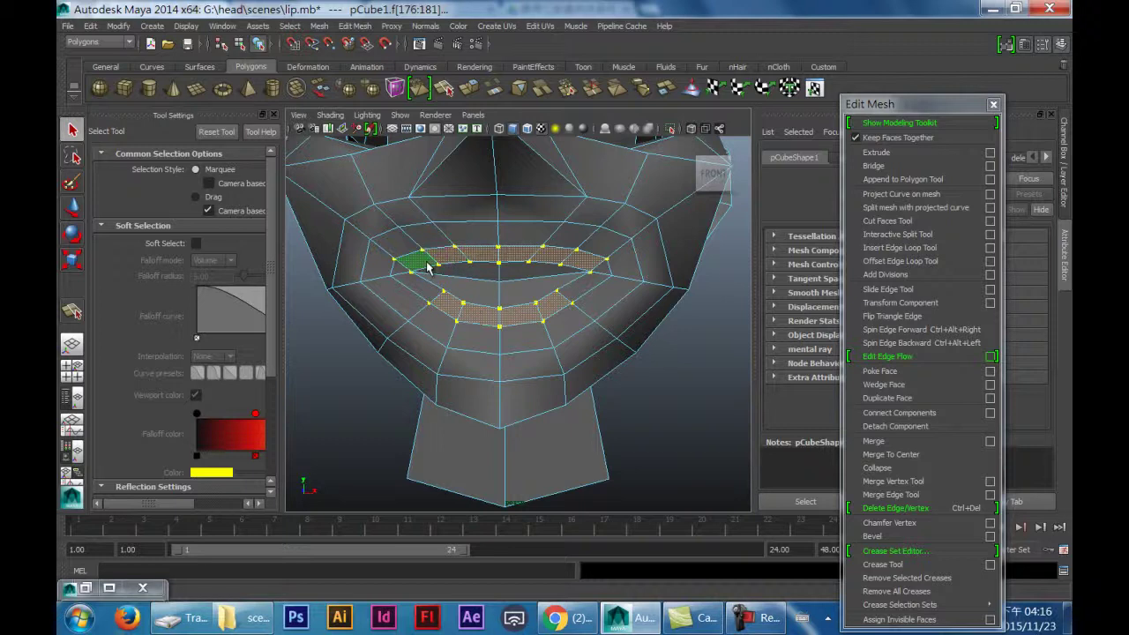
left_click(586, 260, "ctrl")
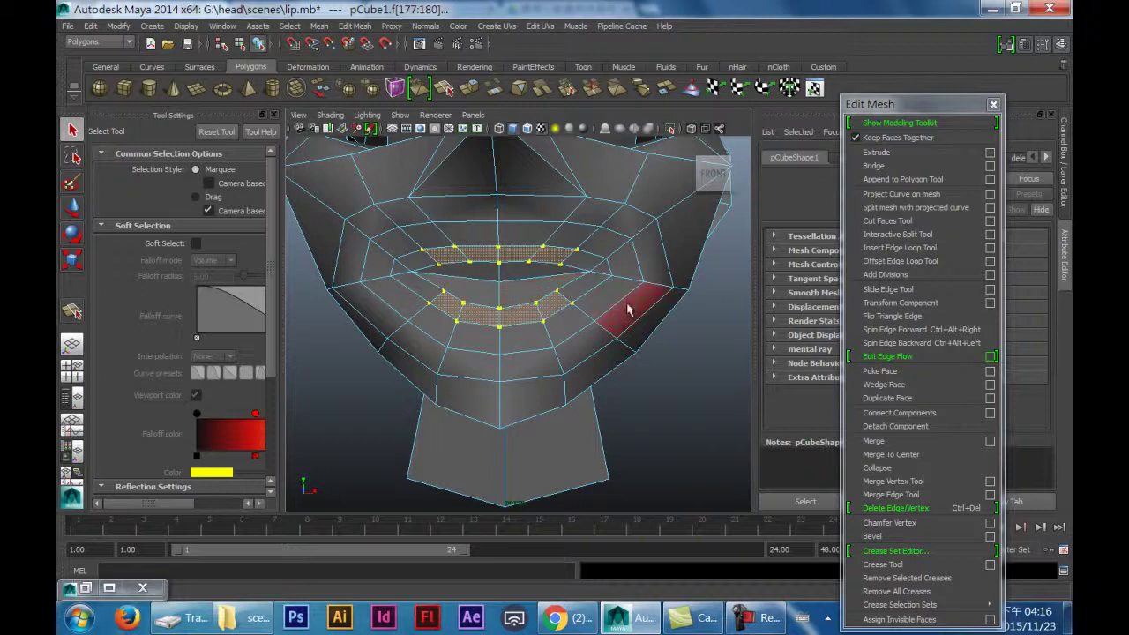
Step: Try moving the selected lip faces forward and check the profile in smooth preview
key("w")
left_click_drag(637, 340, 582, 353, "alt")
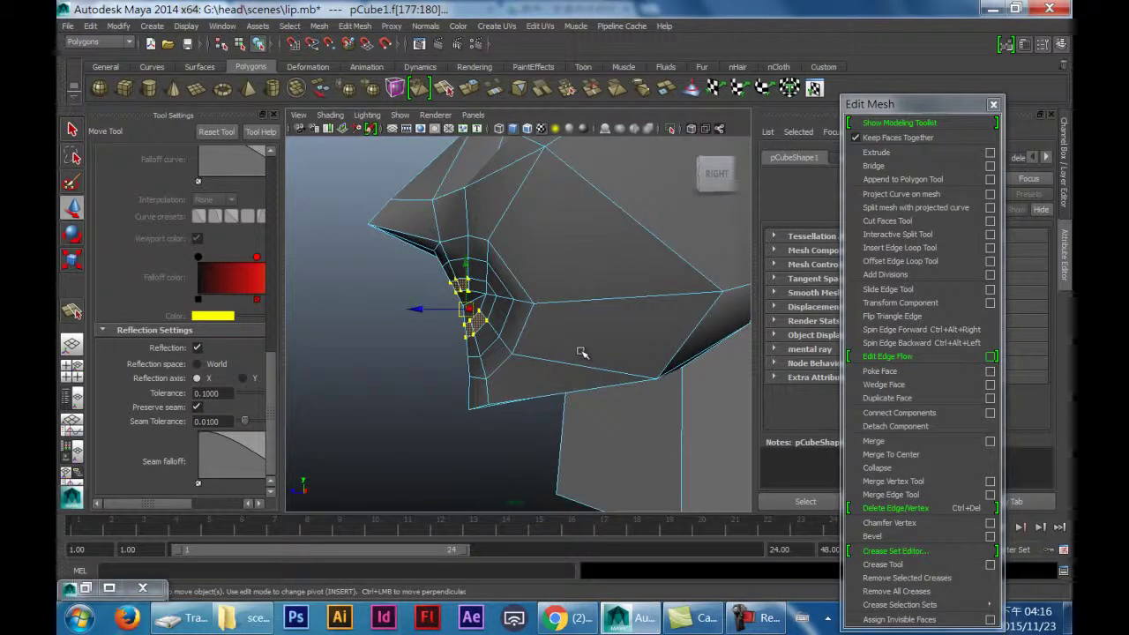
left_click_drag(420, 310, 403, 315)
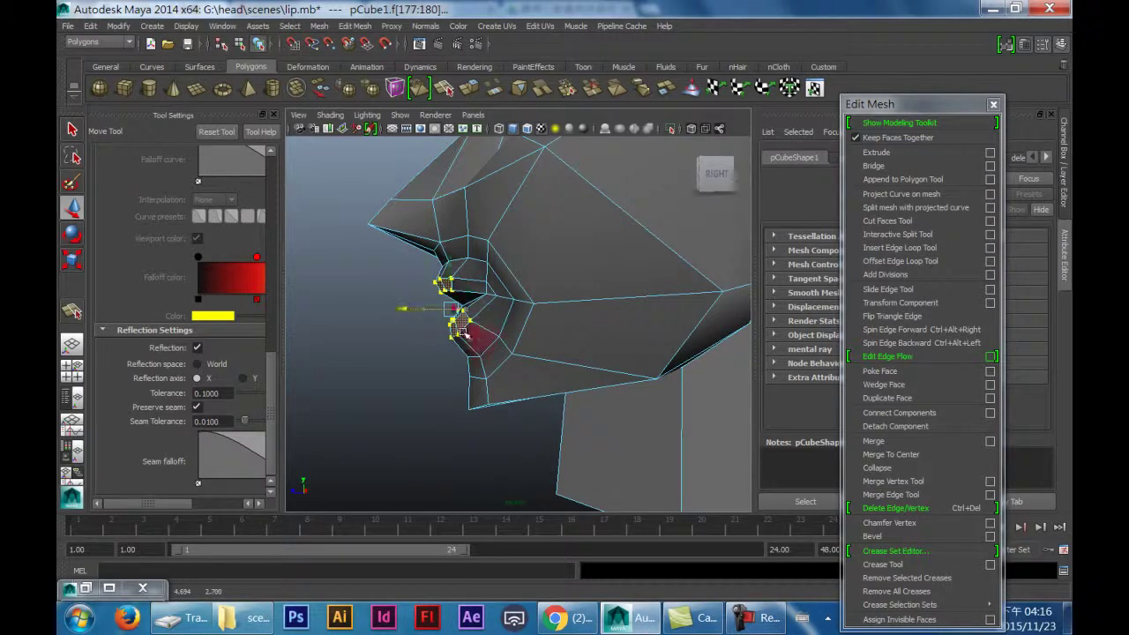
left_click_drag(473, 288, 642, 305, "alt")
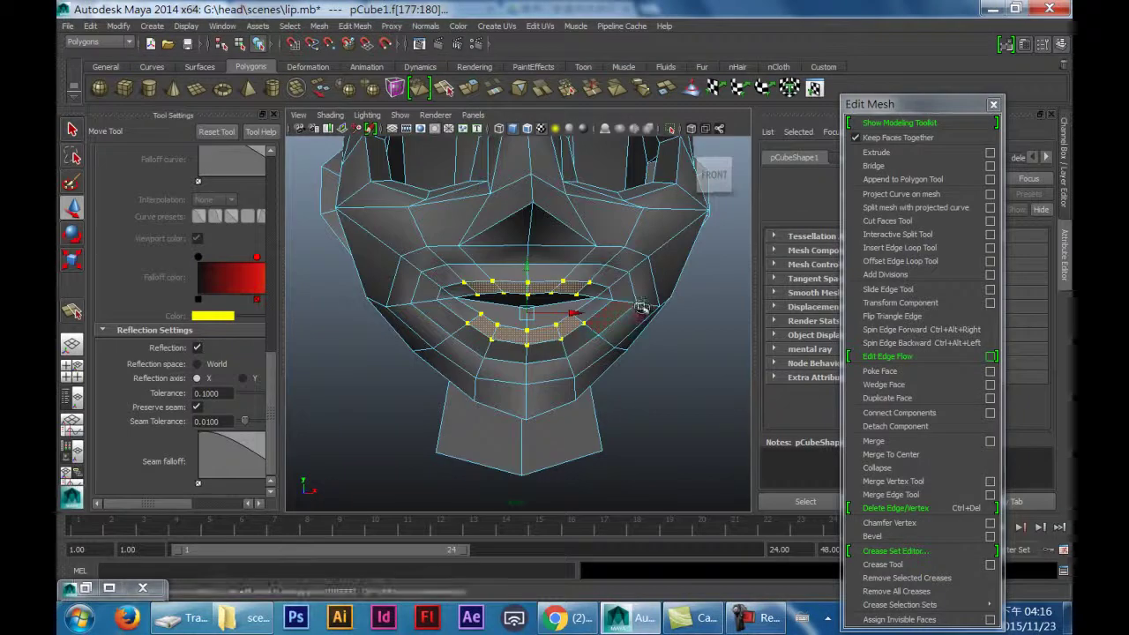
left_click_drag(574, 312, 374, 314, "alt")
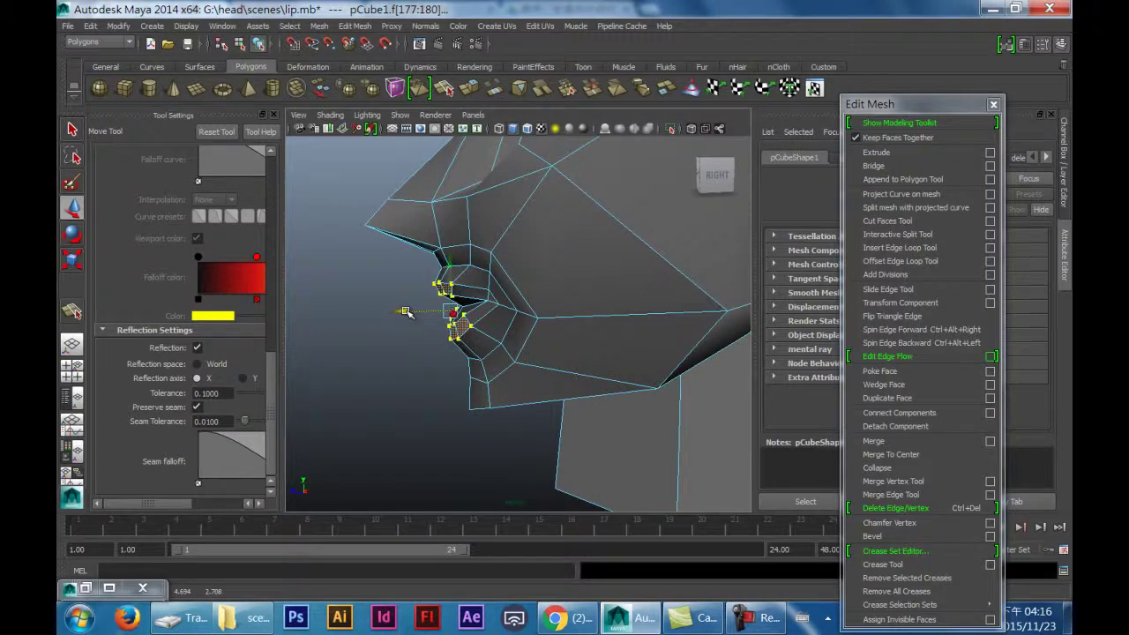
key("3")
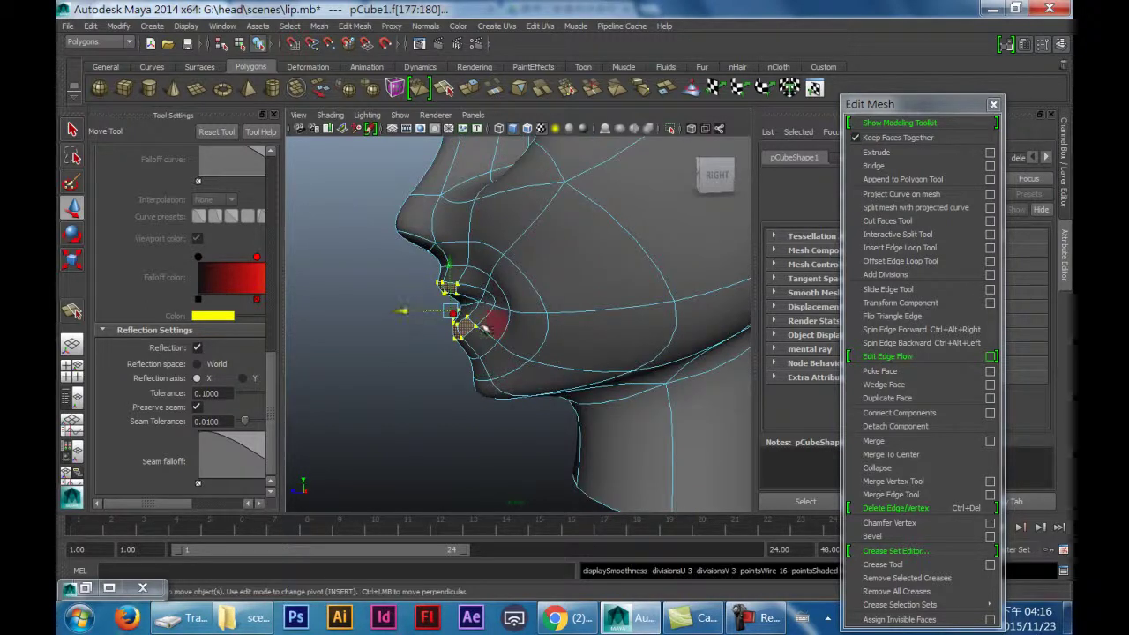
key("1")
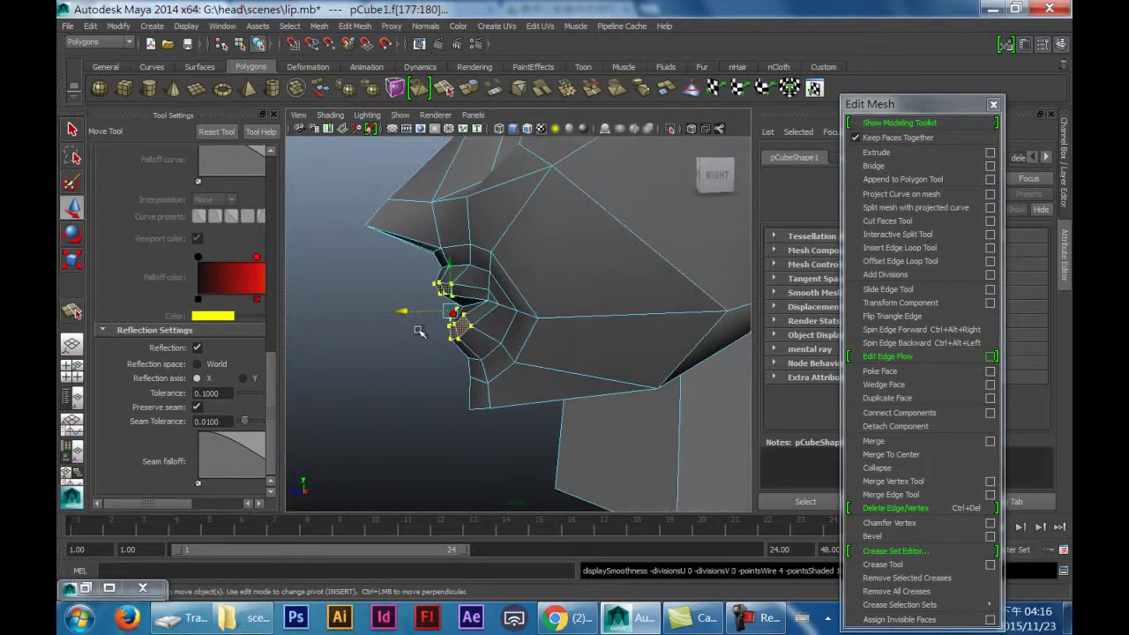
key("ctrl+z")
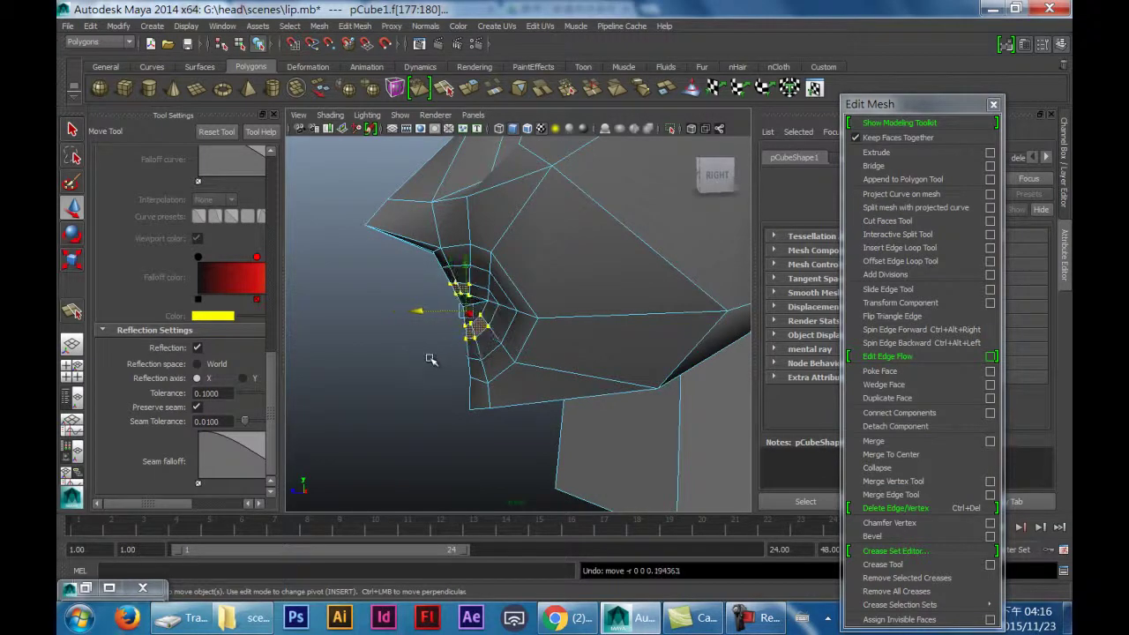
Step: Turn on smooth preview and pull the selected lip faces forward to give the lips volume
key("3")
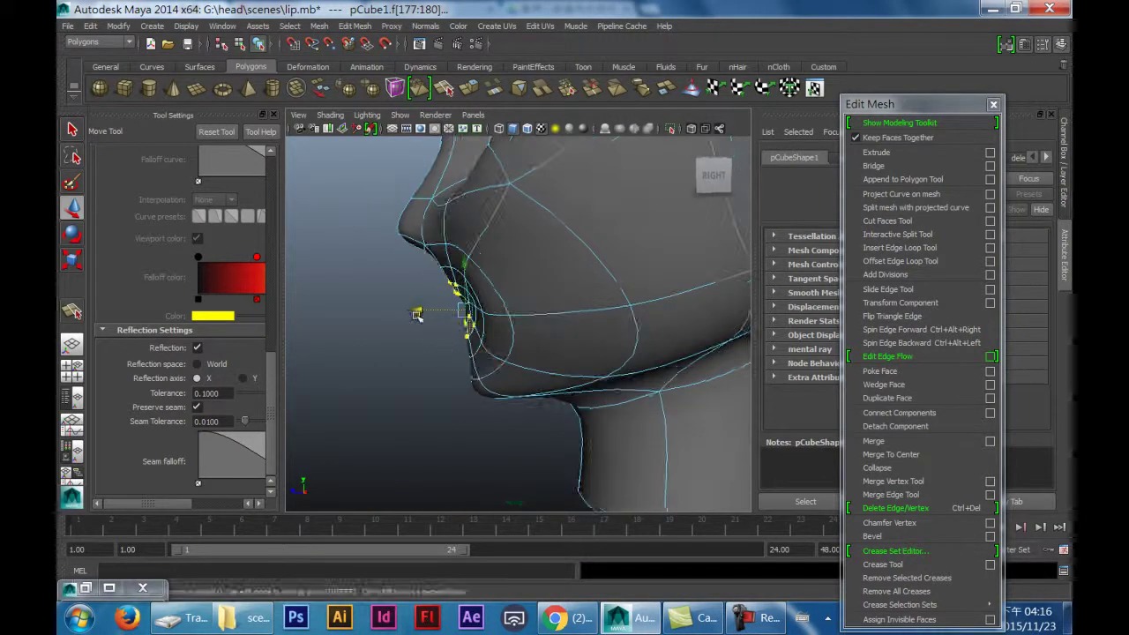
mouse_move(416, 311)
left_mouse_down()
mouse_move(399, 312)
mouse_move(467, 328)
mouse_move(604, 323)
mouse_move(620, 337)
mouse_move(574, 358)
mouse_move(423, 322)
left_mouse_up()
left_click_drag(490, 337, 636, 345, "alt")
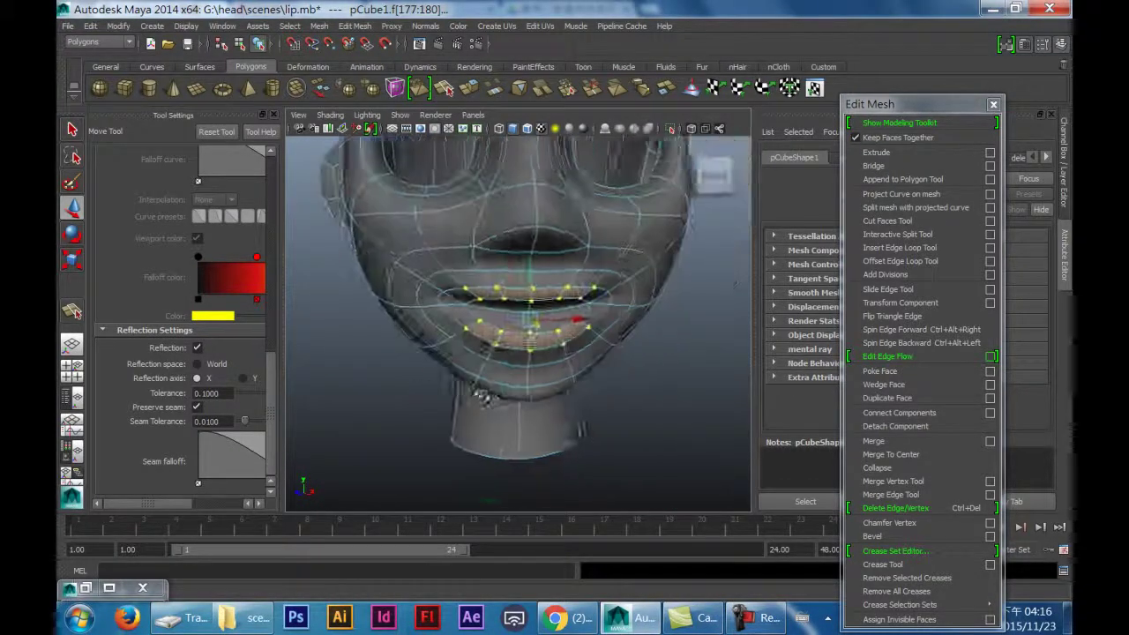
Step: Deselect the lip faces, select the three middle vertices of the upper lip's inner edge and adjust their height
left_click(425, 412)
right_click_drag(500, 289, 498, 284)
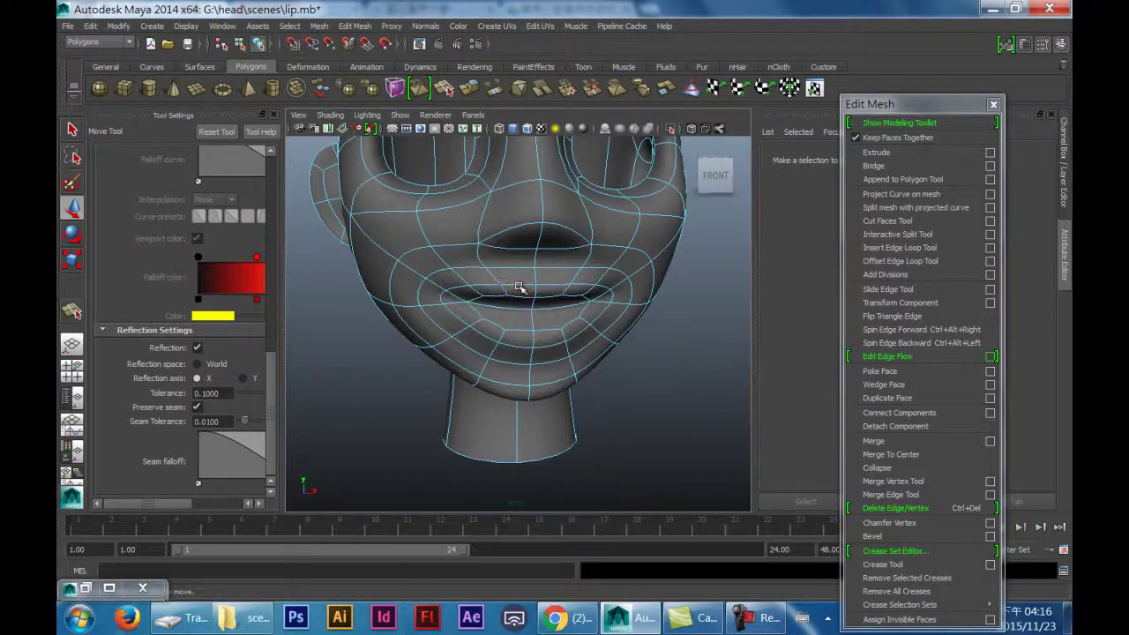
left_click(498, 283)
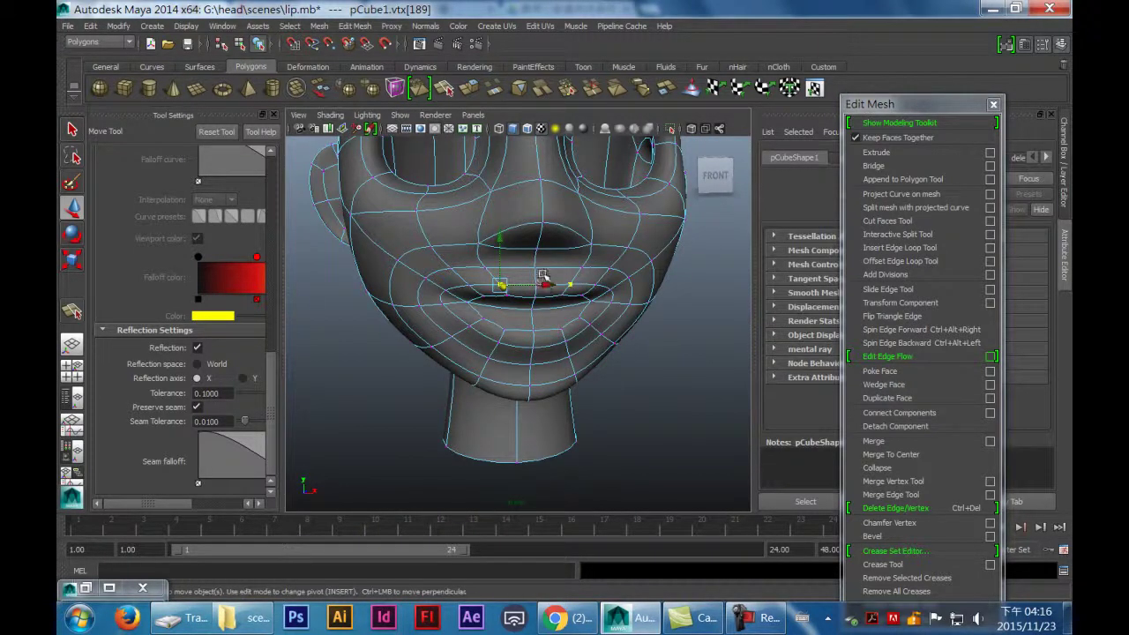
left_click_drag(554, 283, 521, 293, "alt")
key("ctrl+z")
left_click(565, 345)
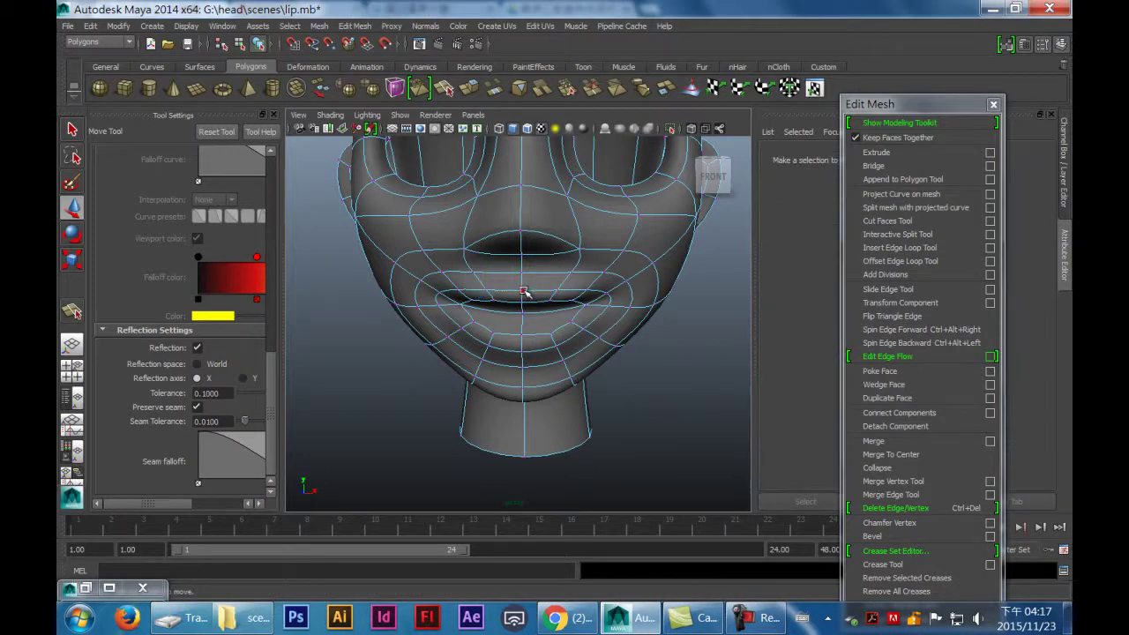
left_click_drag(538, 281, 490, 301)
left_click(502, 244)
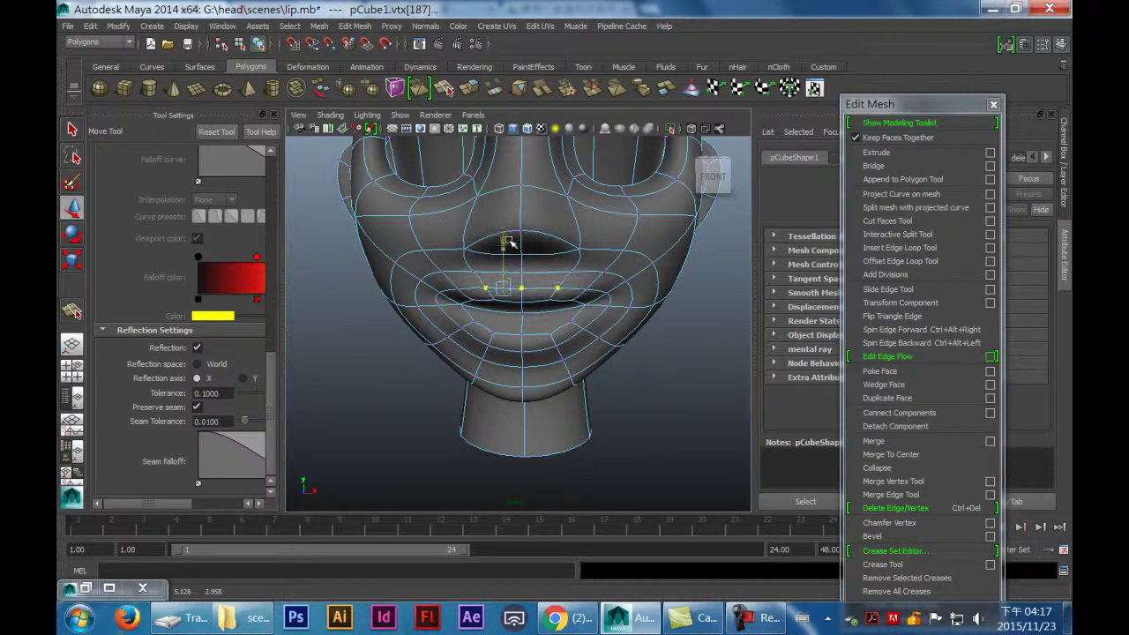
Step: Select the line of edges across the mouth opening, turn off smooth preview and detach those edges
left_click_drag(517, 260, 504, 281, "alt")
right_click_drag(503, 283, 508, 252)
double_click(497, 284)
left_click_drag(496, 281, 549, 320, "alt")
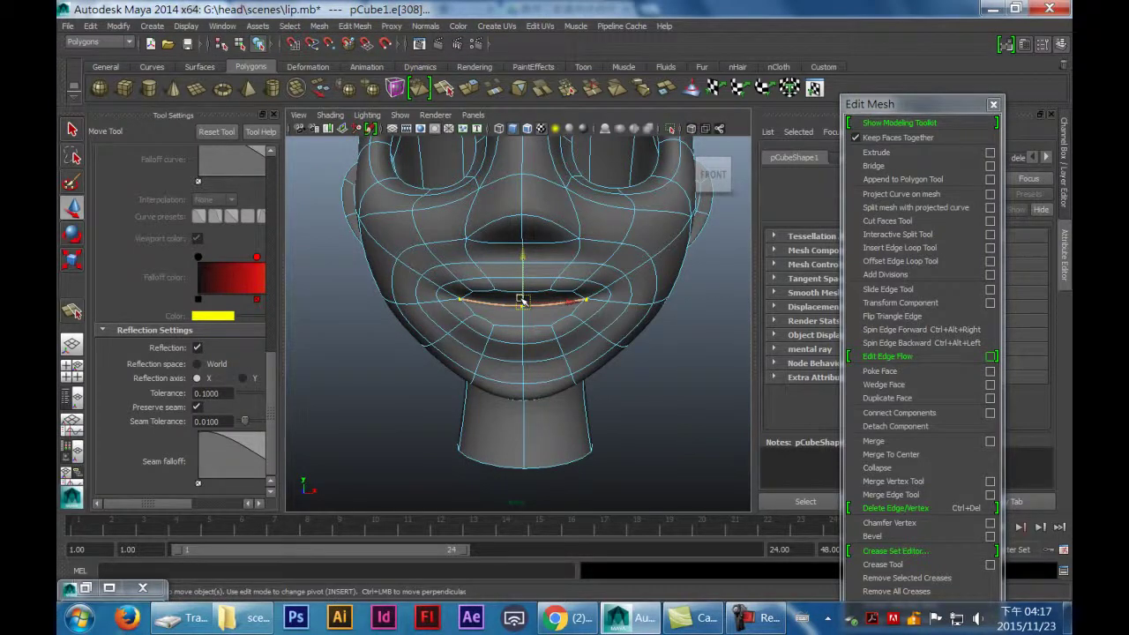
key("1")
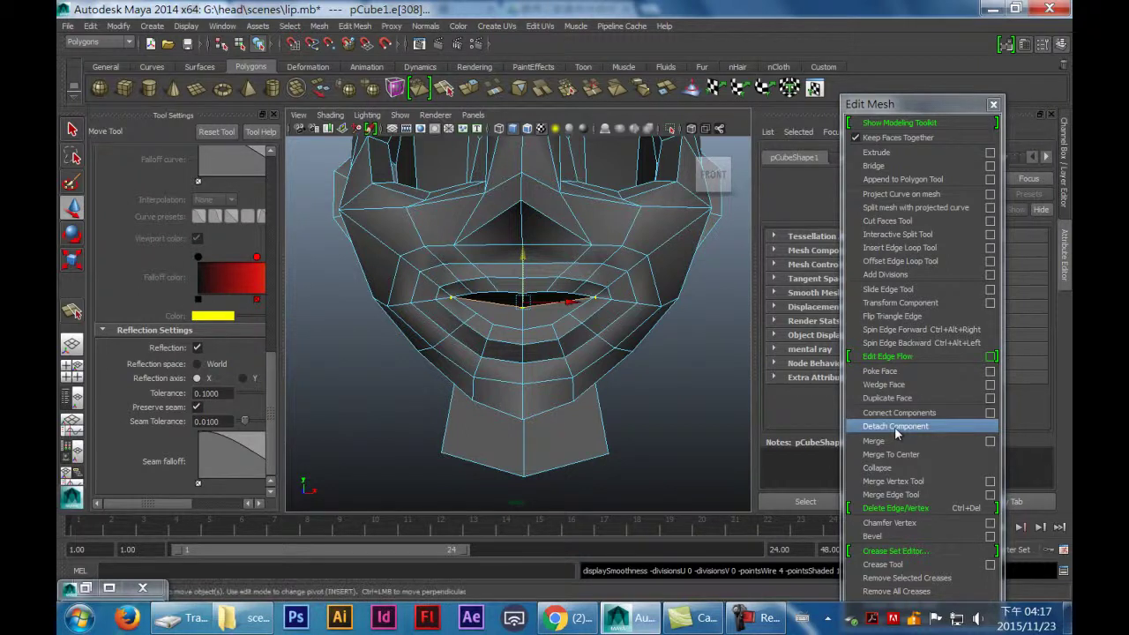
left_click(894, 427)
Step: Lower the lower lip's centre vertex and raise the detached centre vertex behind it to separate the two edges
right_click_drag(526, 312, 488, 284)
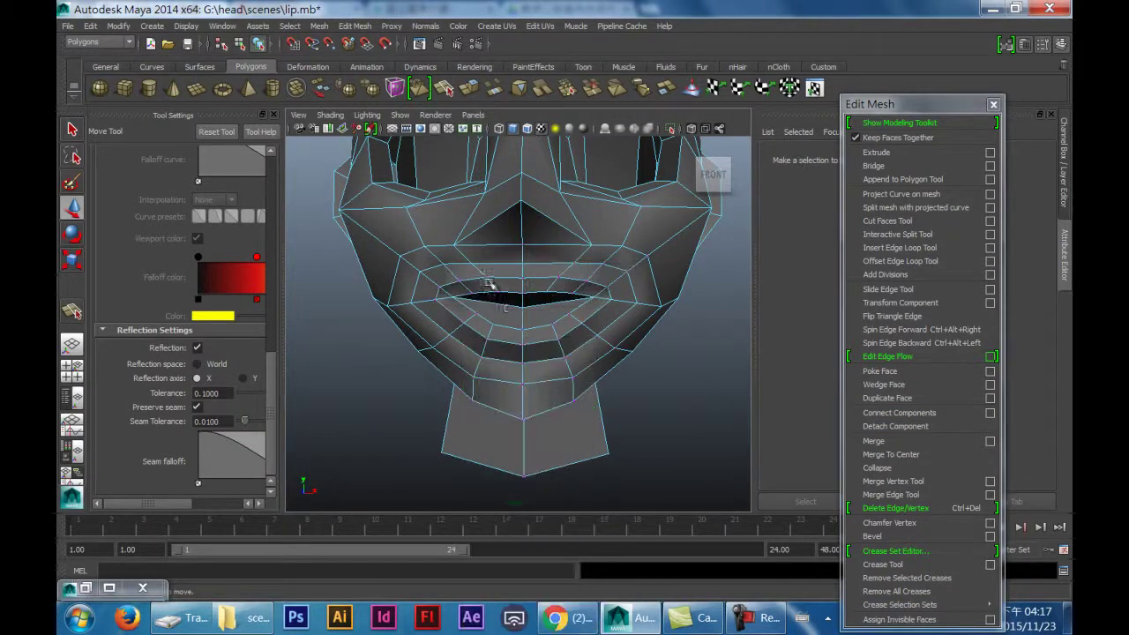
left_click(523, 312)
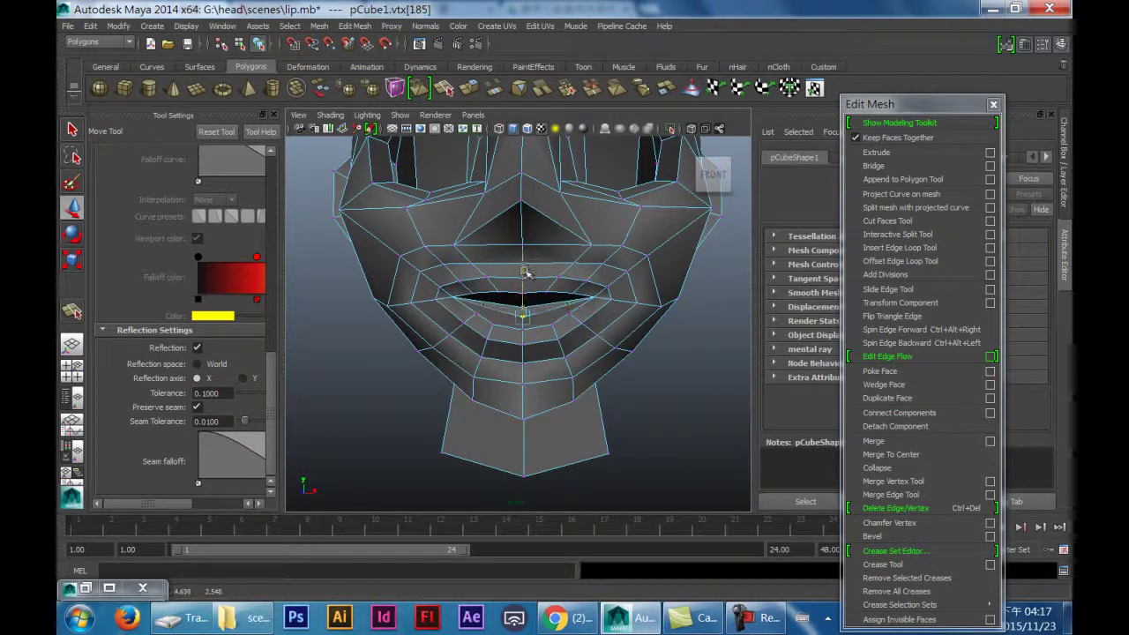
left_click(679, 396)
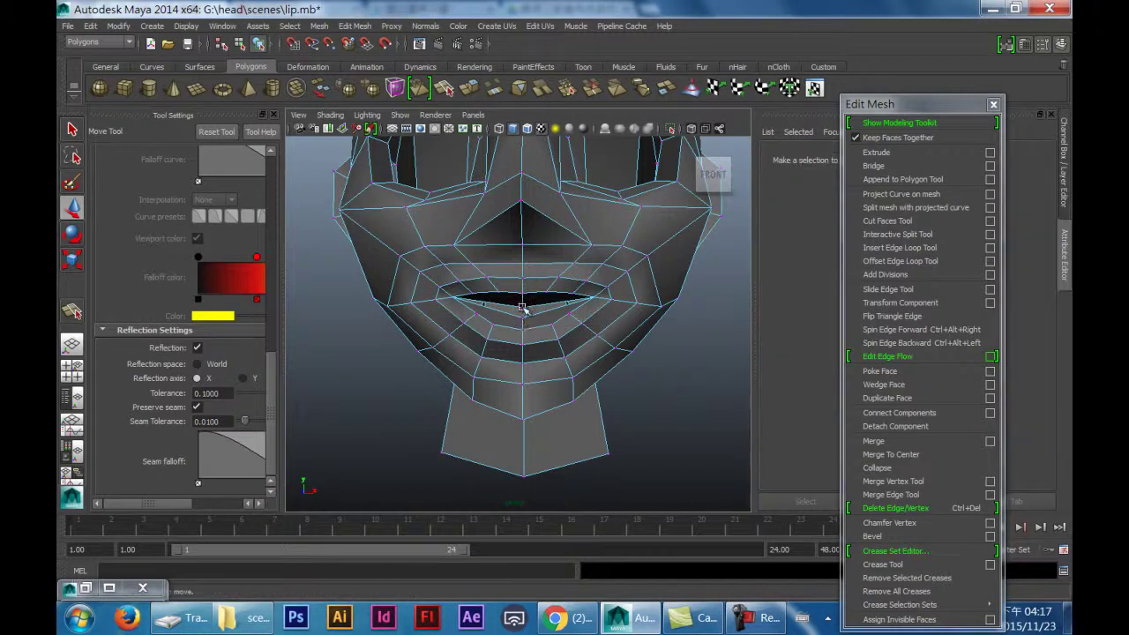
left_click(522, 307)
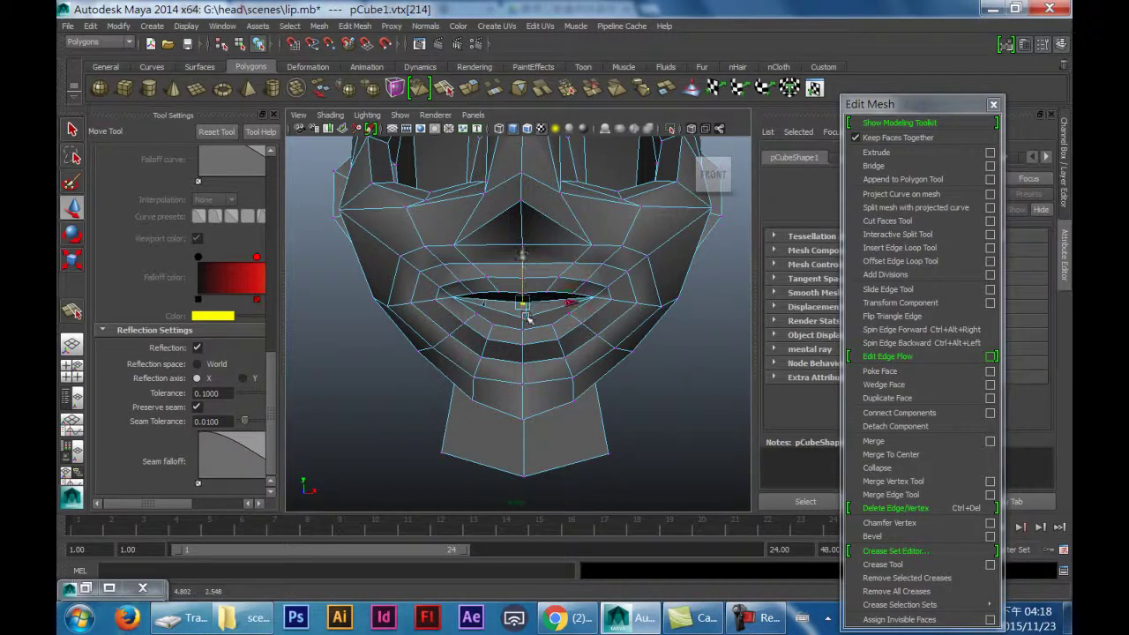
mouse_move(589, 328)
left_mouse_down("alt")
mouse_move(511, 323)
mouse_move(543, 358)
mouse_move(612, 344)
mouse_move(579, 346)
left_mouse_up("alt")
left_click(511, 297)
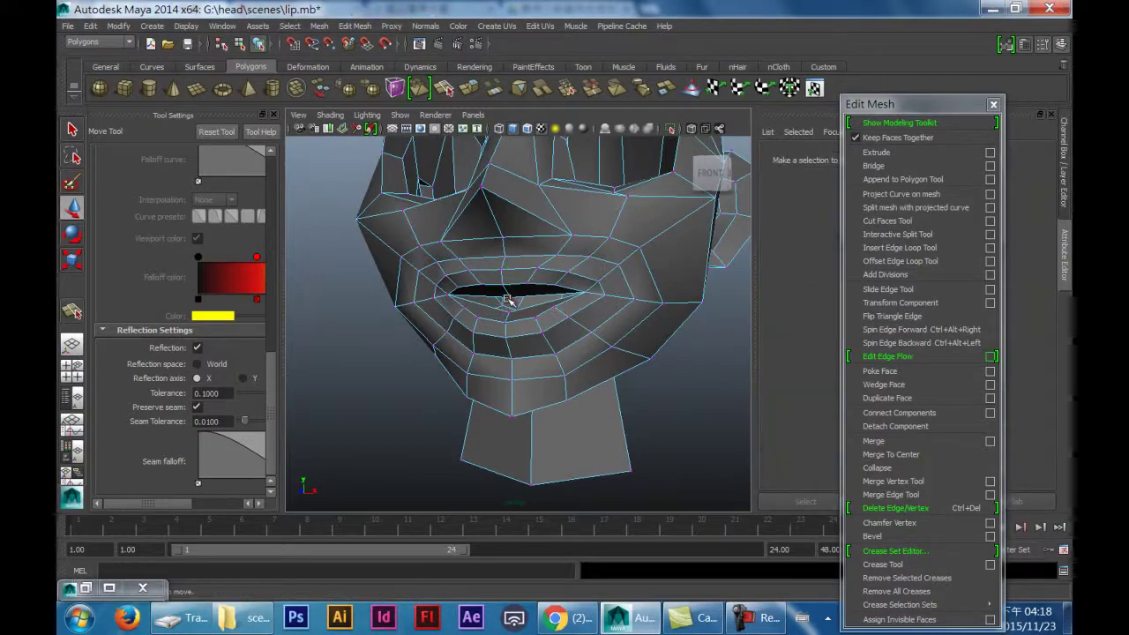
left_click_drag(511, 257, 514, 248)
Step: Use Split Polygon to cut short edges joining the lower lip's ring vertices to its open border on both sides of the centre
mouse_move(569, 292)
left_mouse_down("alt")
mouse_move(570, 277)
mouse_move(573, 295)
left_mouse_up("alt")
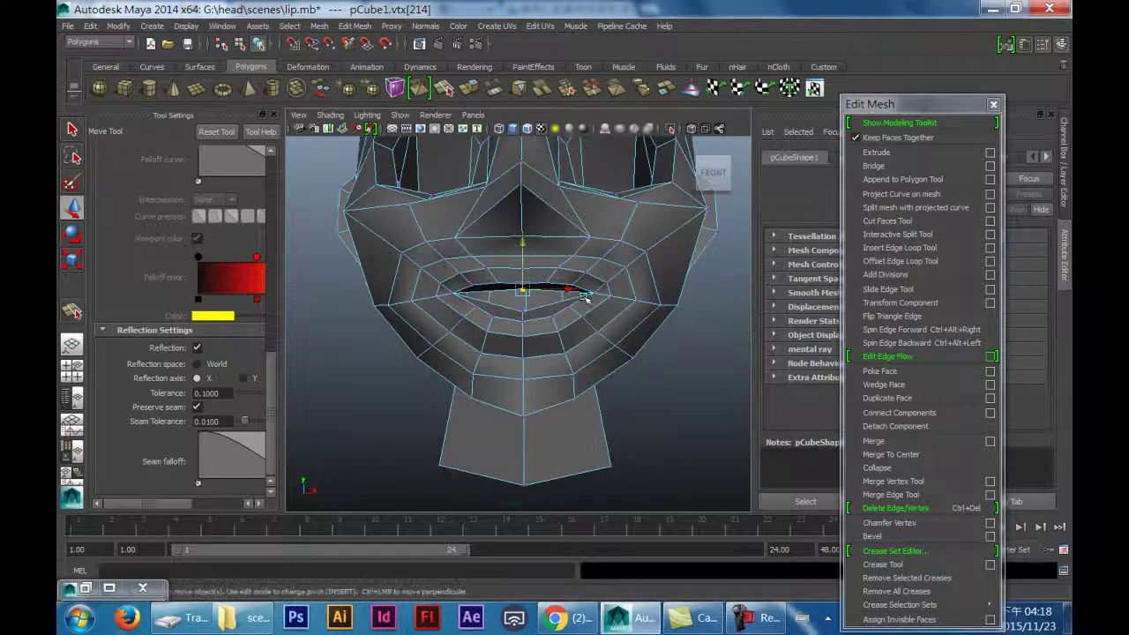
left_click(72, 130)
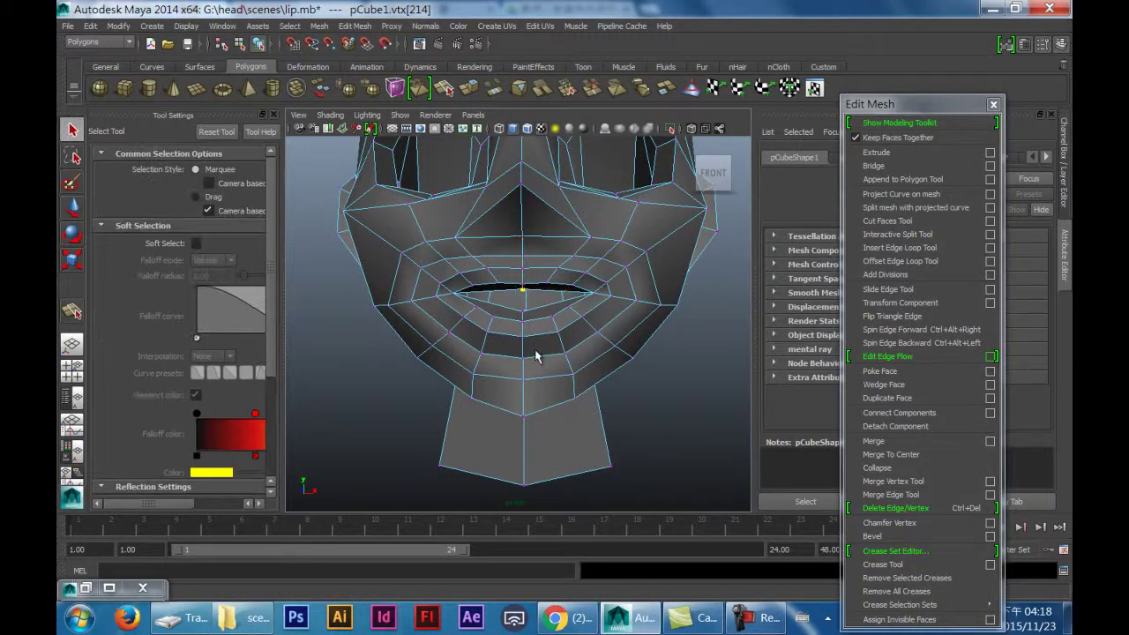
scroll(533, 339, "up", 5)
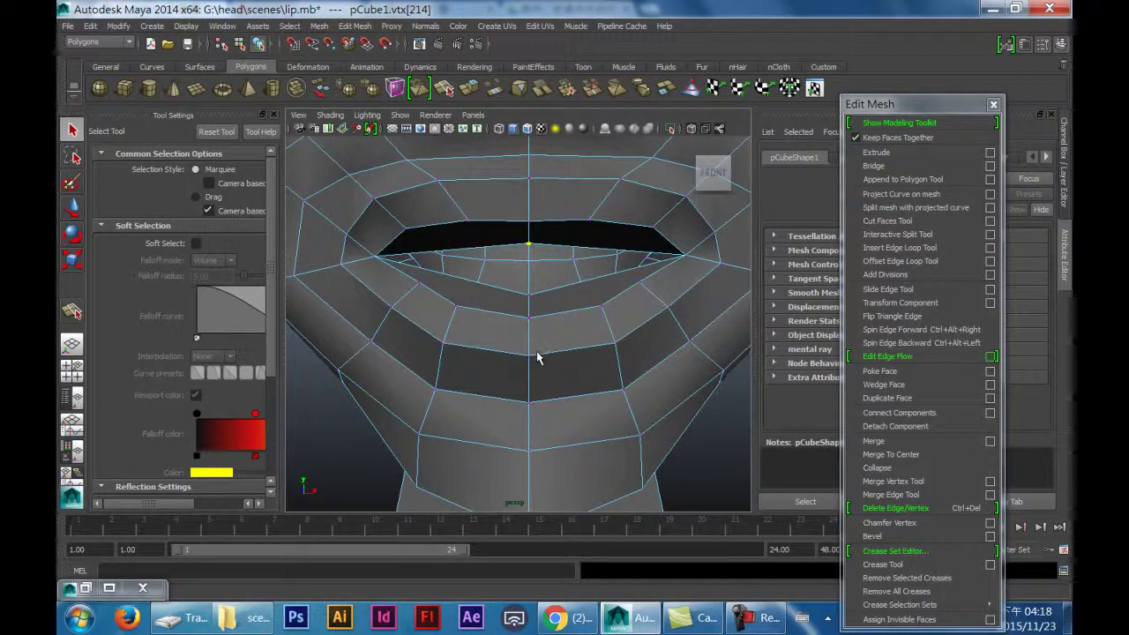
left_click(71, 311)
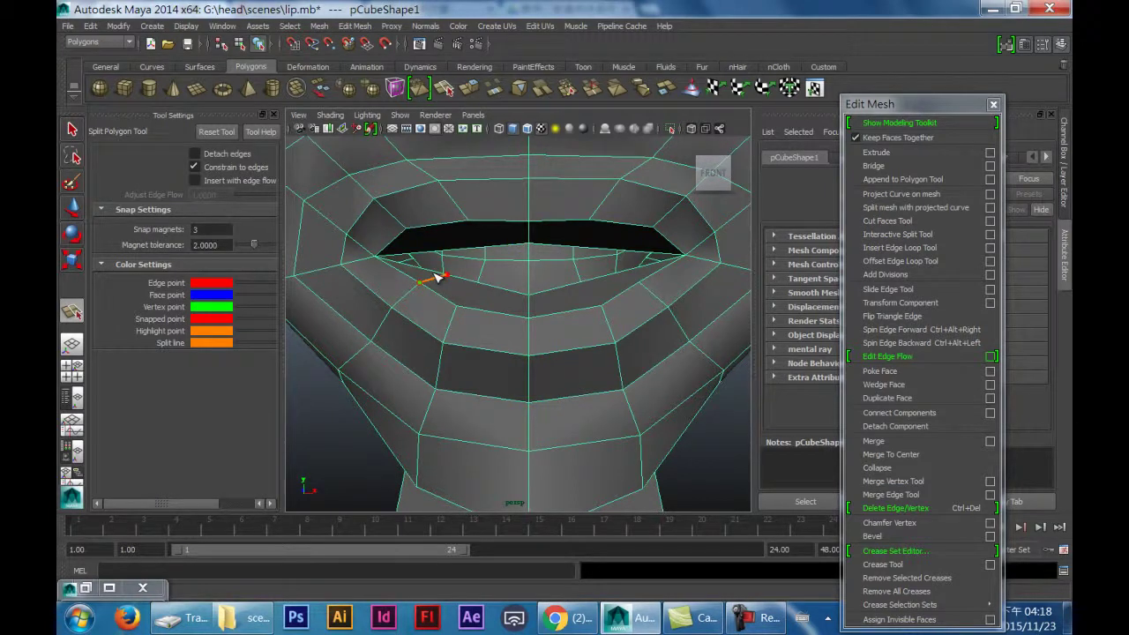
key("q")
key("y")
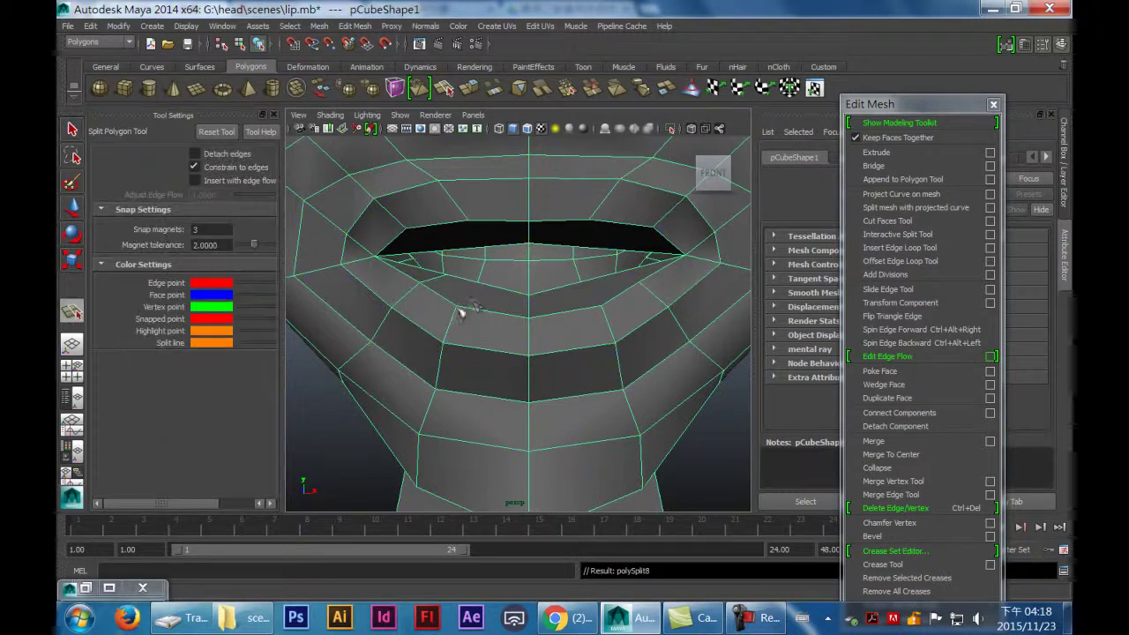
left_click(456, 304)
key("q")
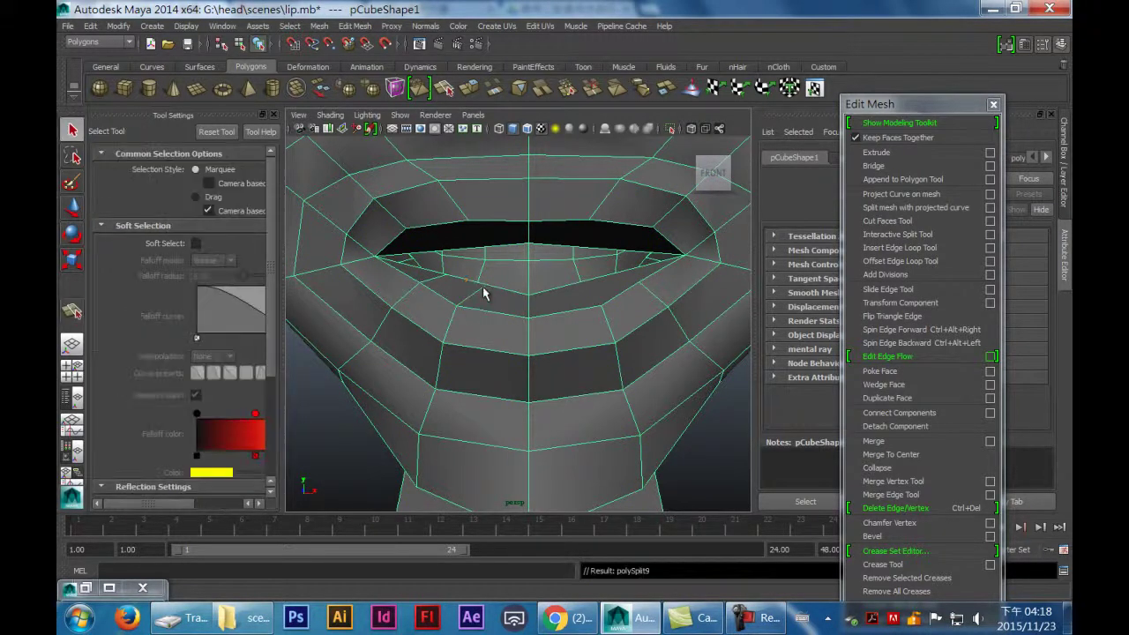
left_click(73, 313)
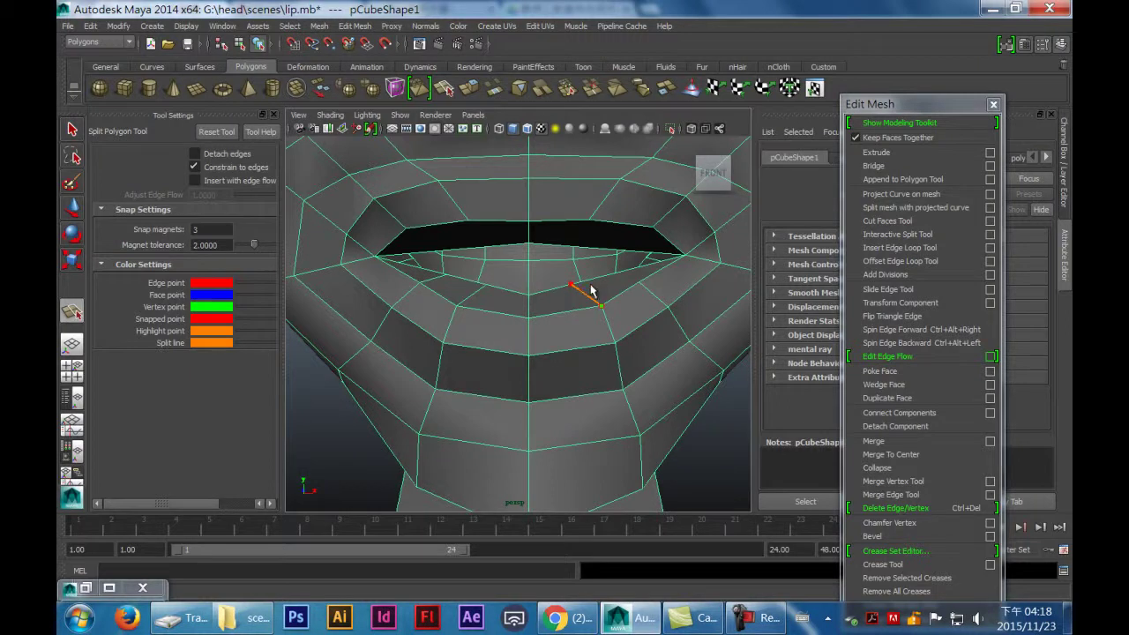
key("q")
left_click(758, 618)
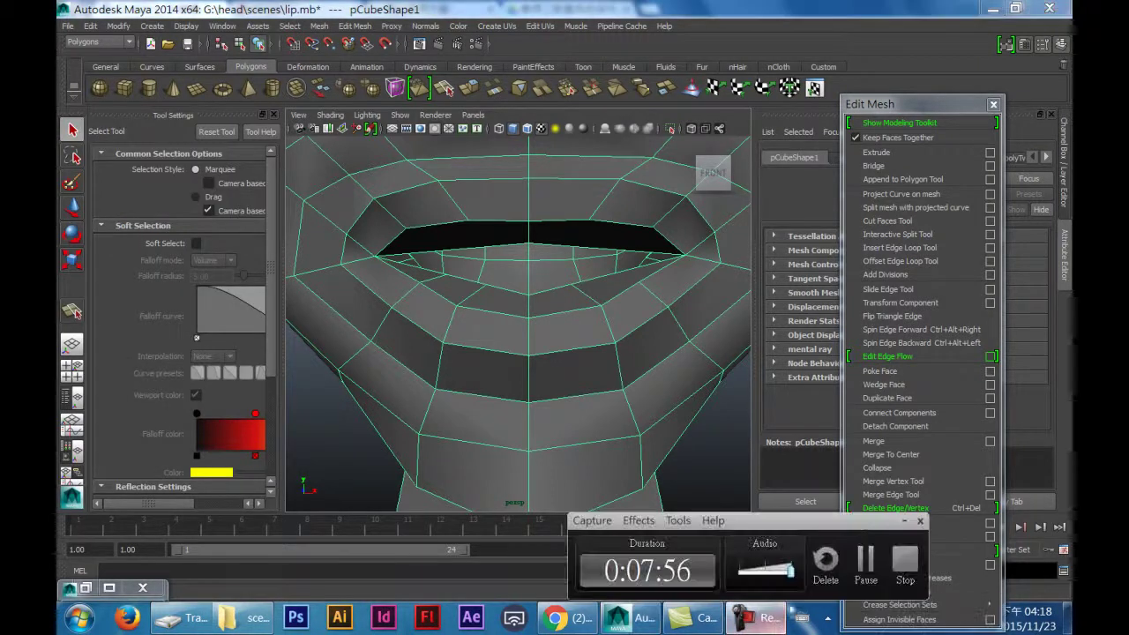
left_click(886, 577)
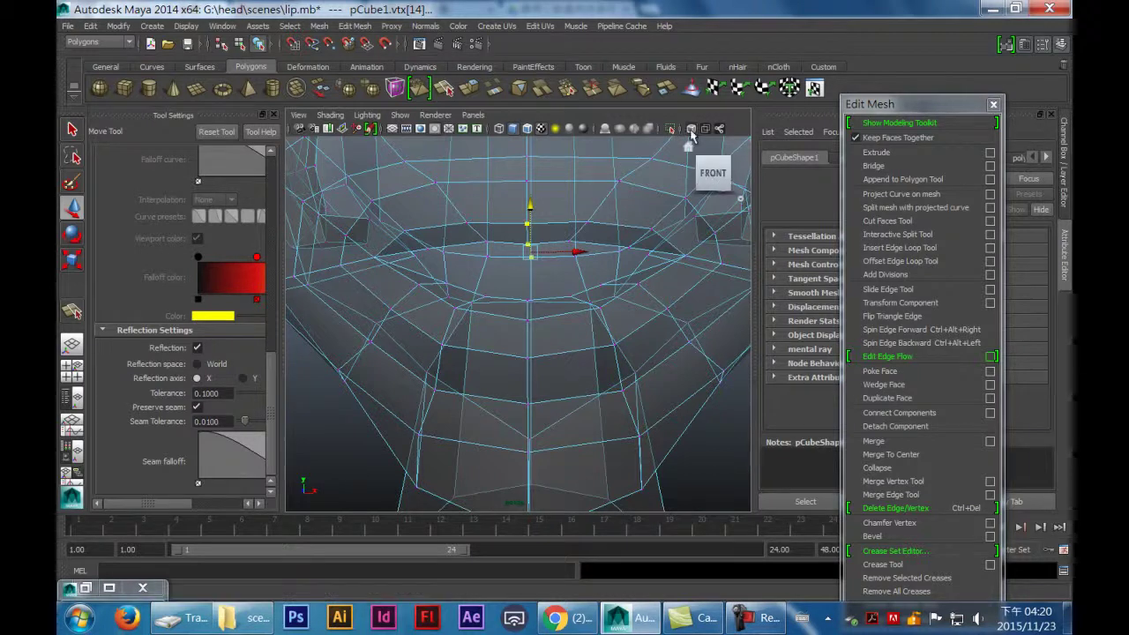
Step: Select the two centre vertices of the upper lip's inner edge and lower them to form a central dip
left_click_drag(503, 264, 447, 210, "alt")
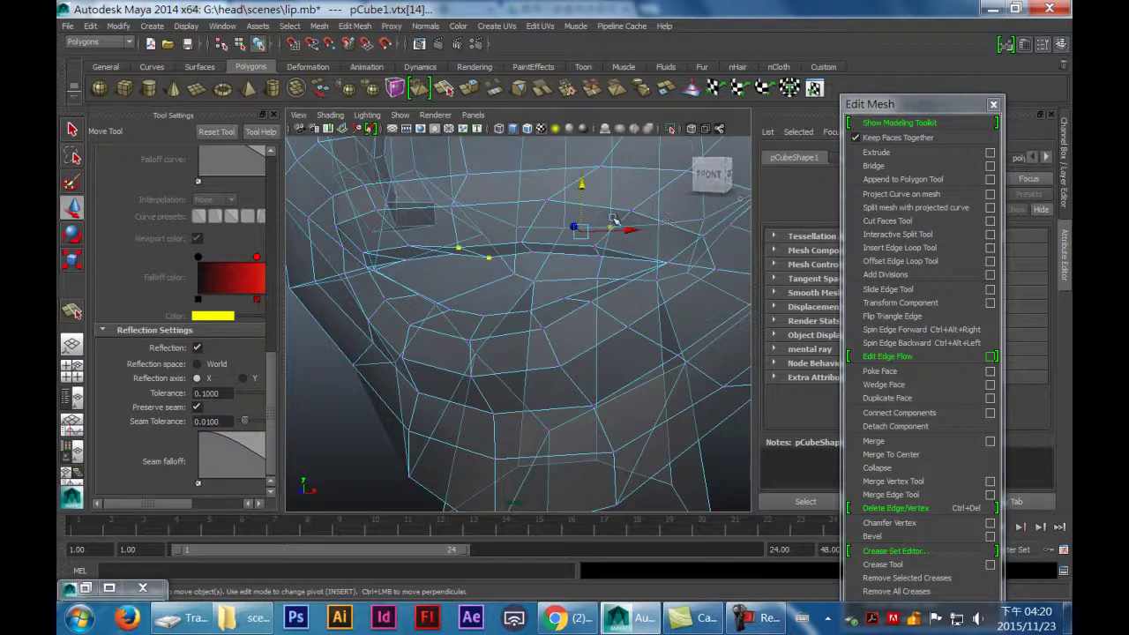
left_click(584, 253)
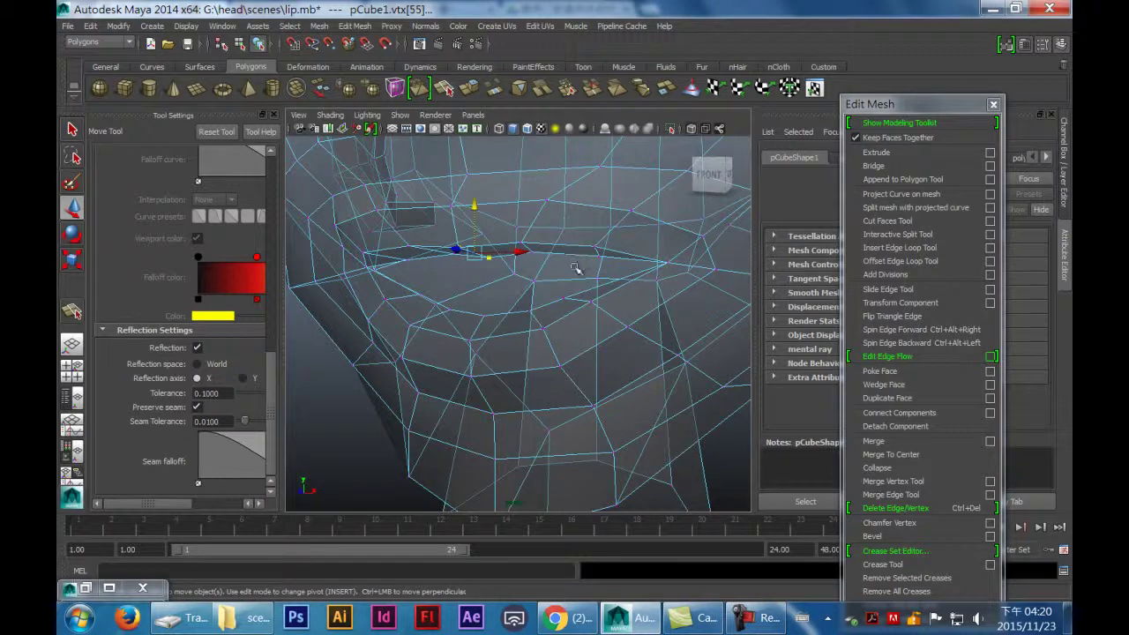
left_click_drag(540, 304, 572, 291, "alt")
left_click_drag(535, 182, 534, 194)
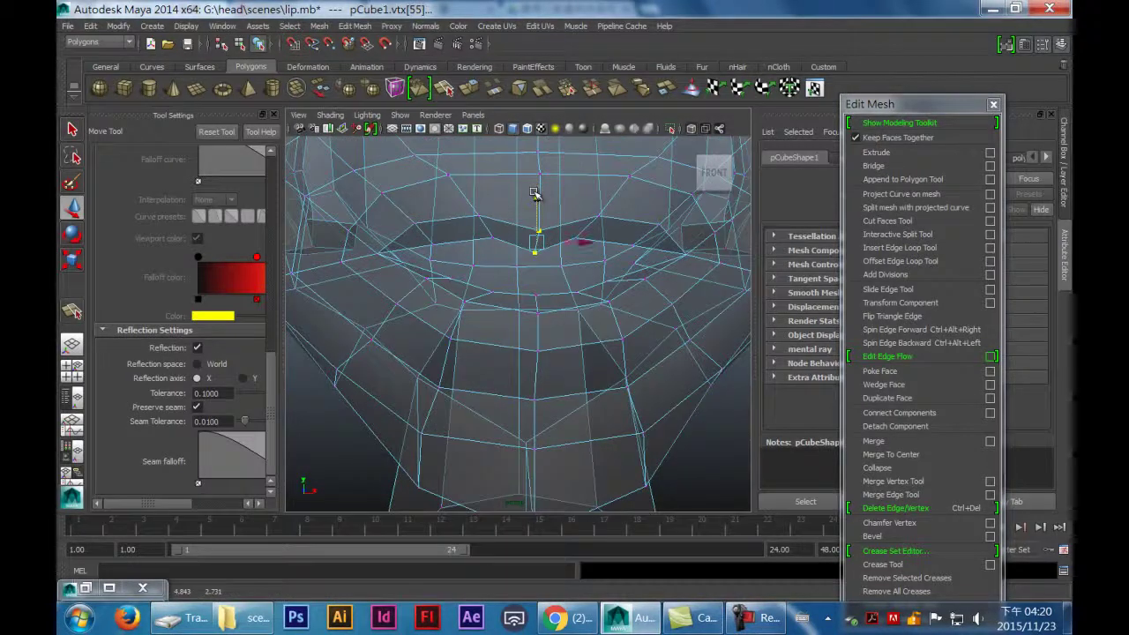
key("5")
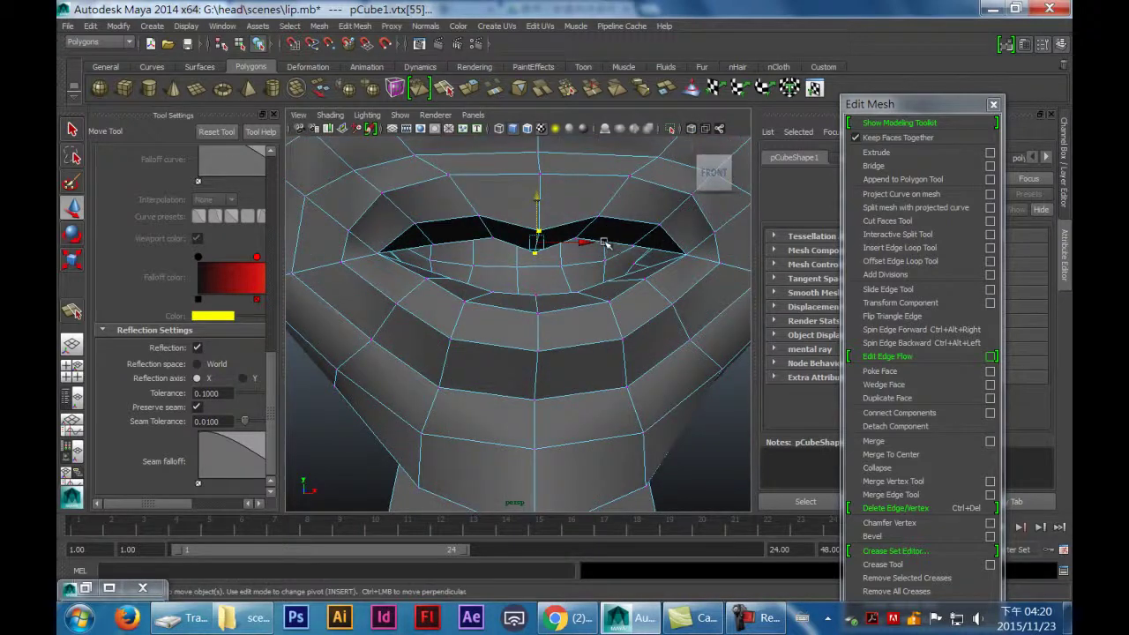
Step: Select only the mirrored mouth corner vertices with the help of X-ray, reposition them and check the mouth in smooth preview
left_click(378, 254)
left_click_drag(385, 279, 422, 219)
key("4")
left_click_drag(464, 180, 460, 176, "alt")
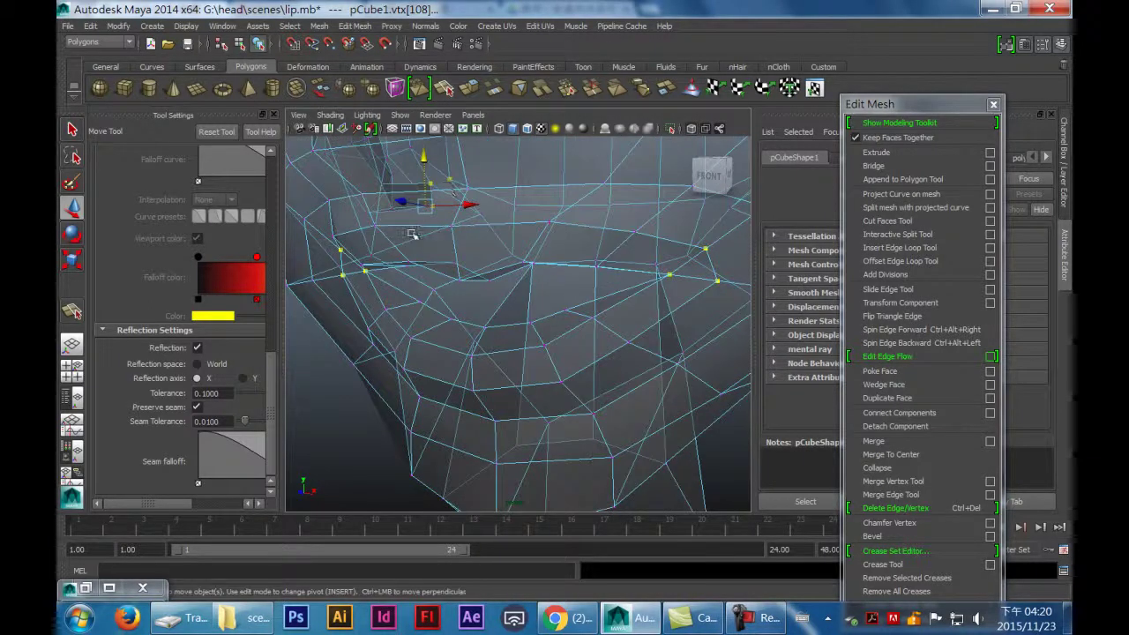
left_click_drag(504, 244, 356, 205, "alt")
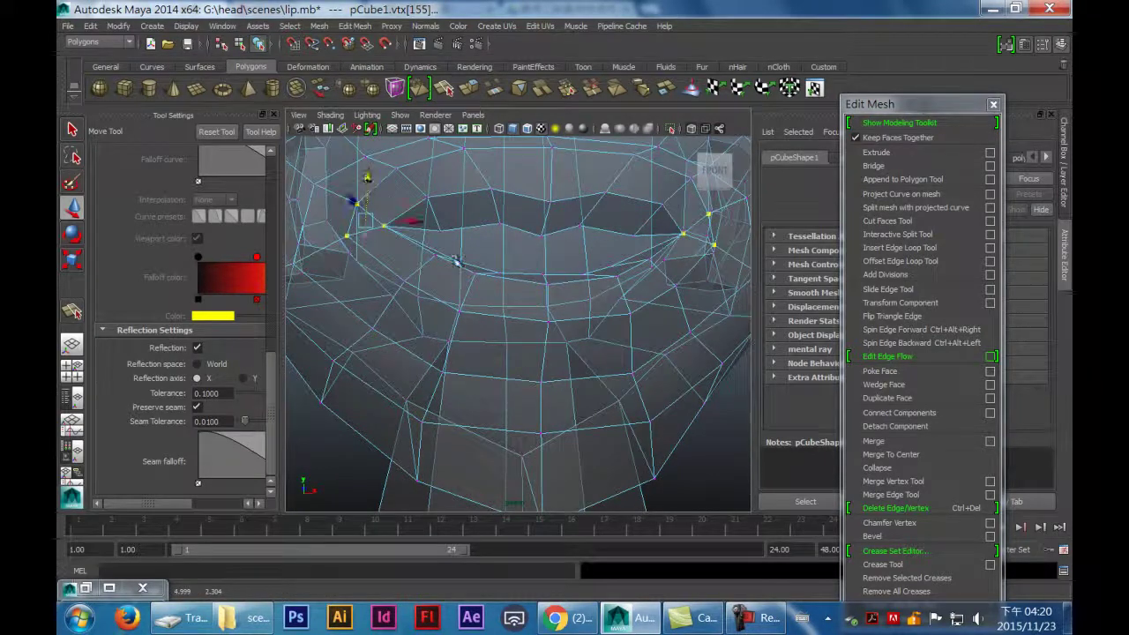
left_click_drag(426, 236, 432, 262, "alt")
left_click_drag(529, 211, 533, 242, "alt")
scroll(532, 242, "down", 6)
left_click_drag(498, 280, 676, 318, "alt")
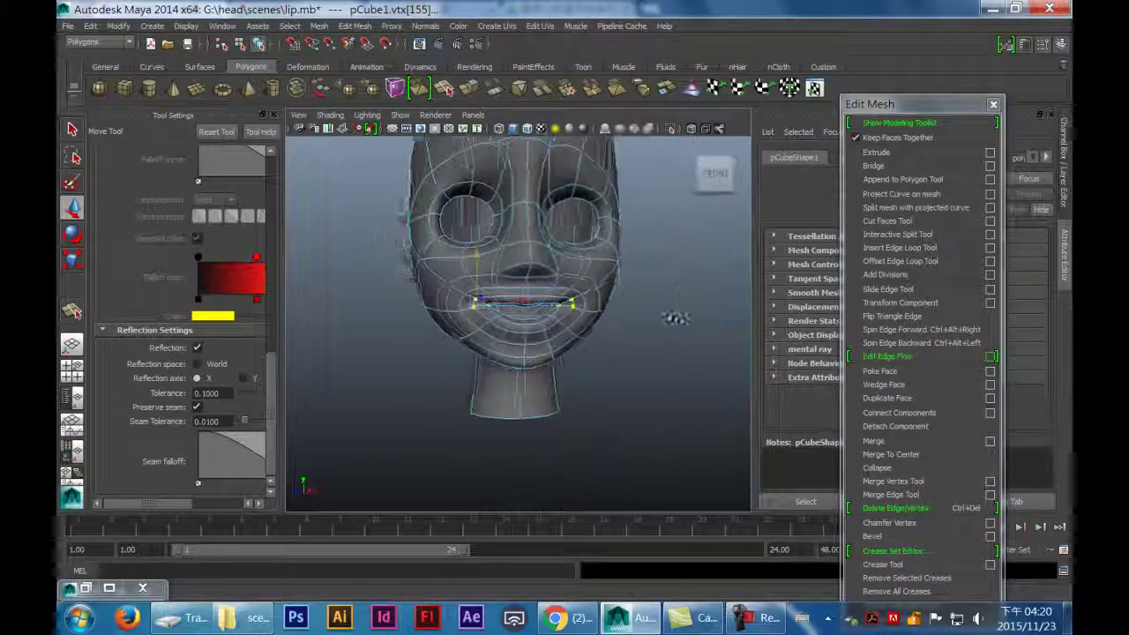
scroll(690, 347, "up", 4)
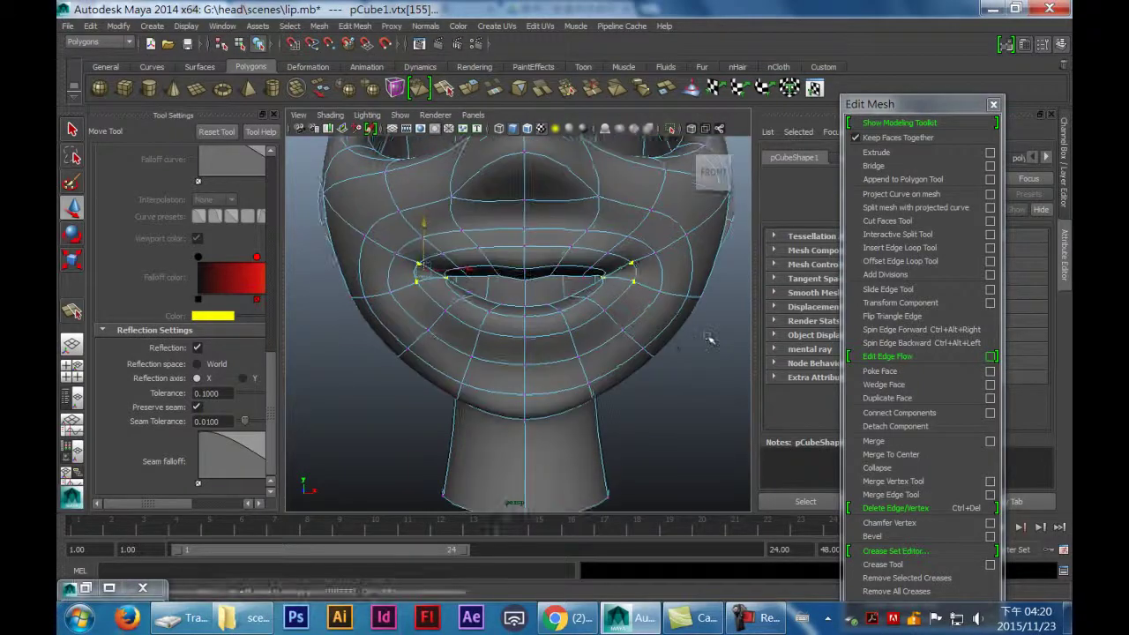
Step: Select the ring of border edges around the mouth opening and extrude it backward into the head along the world depth axis
right_click_drag(545, 345, 609, 335)
left_click_drag(612, 340, 635, 433, "alt")
right_click_drag(599, 333, 563, 361, "alt")
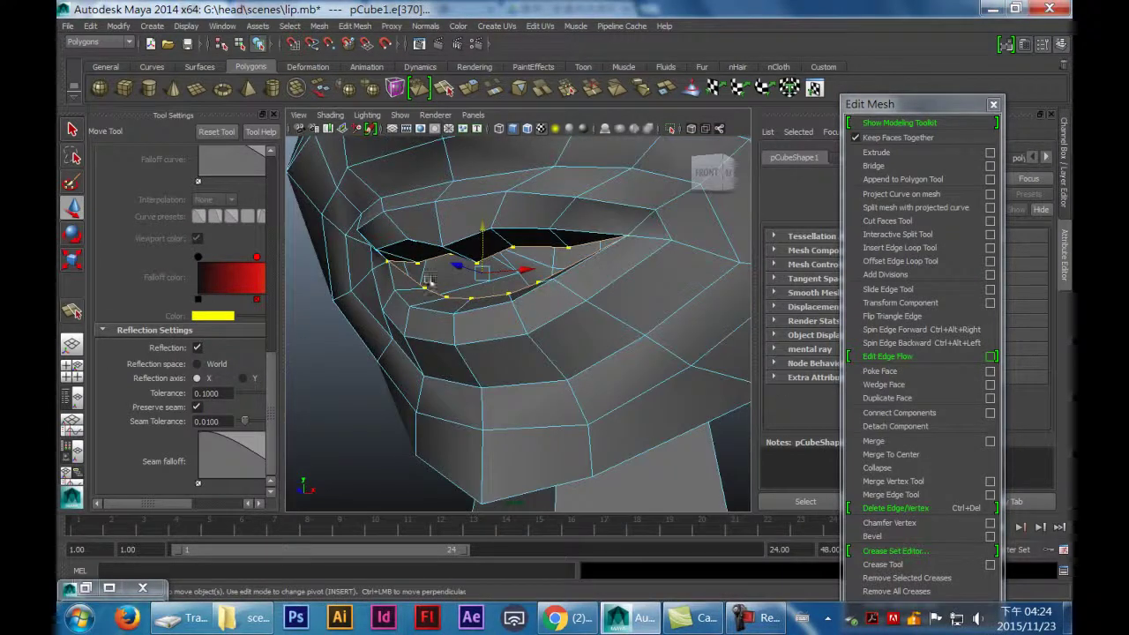
left_click_drag(569, 266, 615, 166, "alt")
left_click(690, 128)
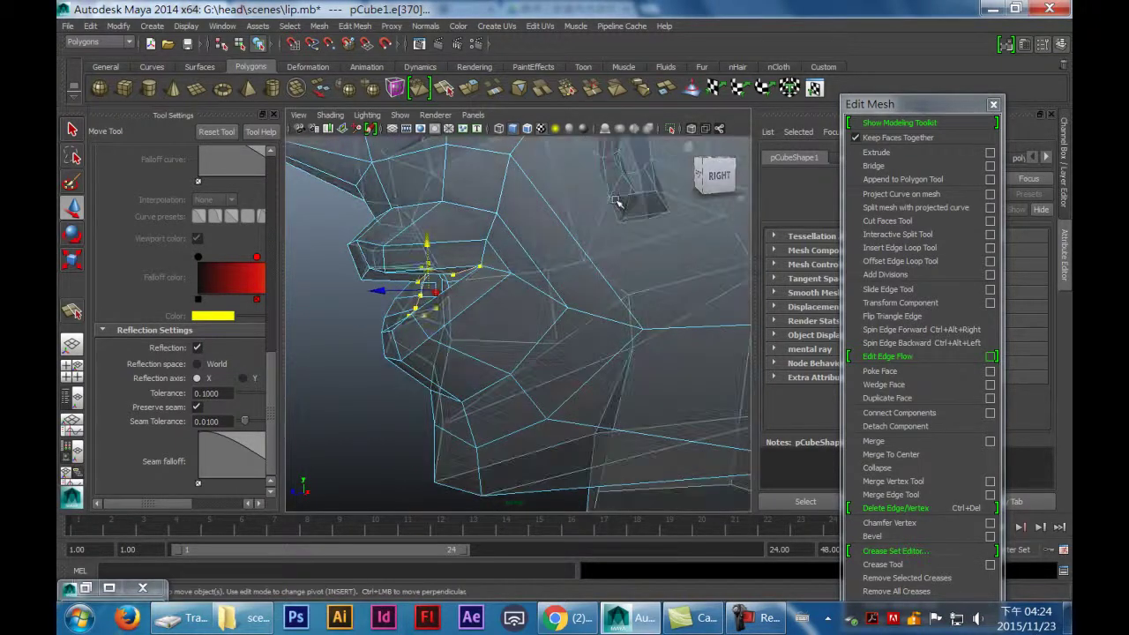
left_click(470, 92)
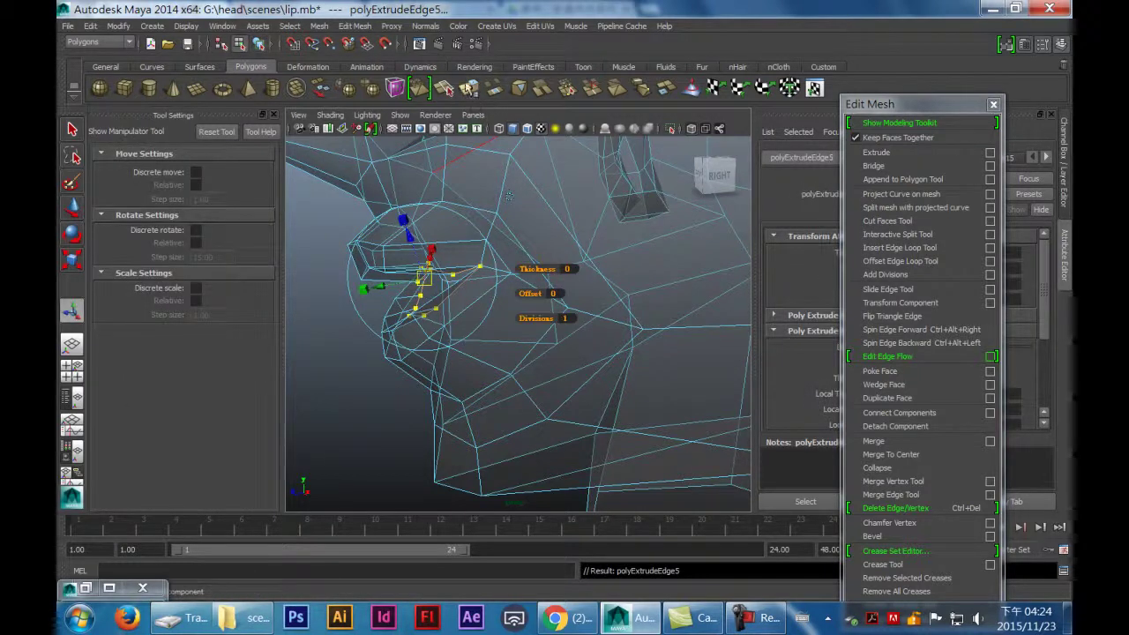
left_click(510, 197)
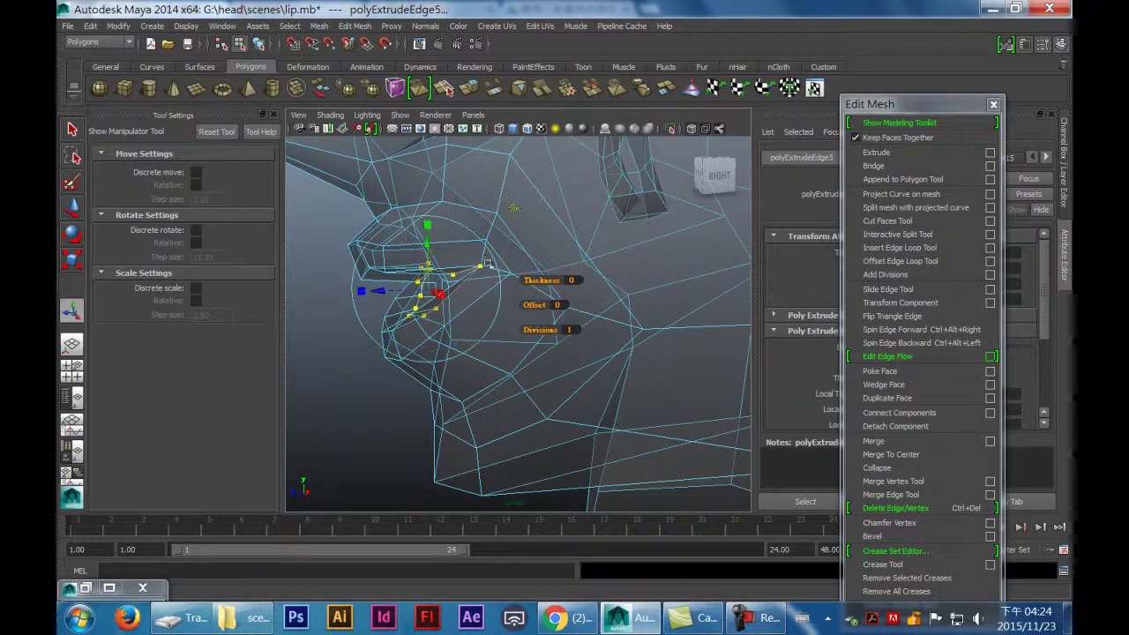
mouse_move(438, 294)
left_mouse_down()
mouse_move(569, 303)
mouse_move(529, 328)
left_mouse_up()
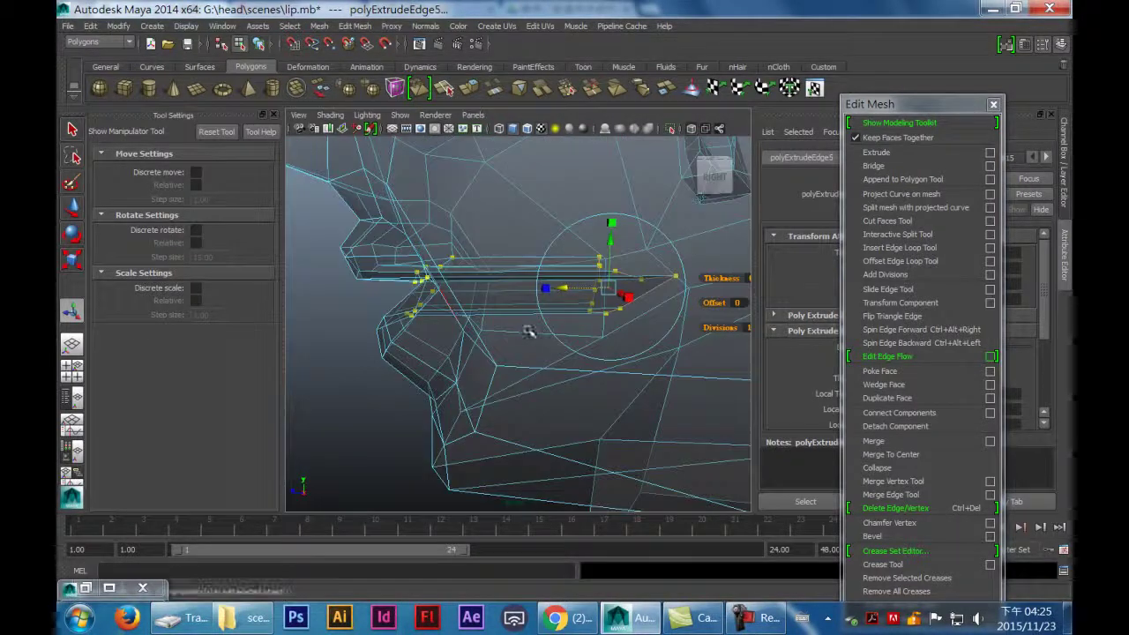
Step: In the side view, scale the extruded edge ring along the depth axis until it lies flat in a vertical plane
key("space")
key("space")
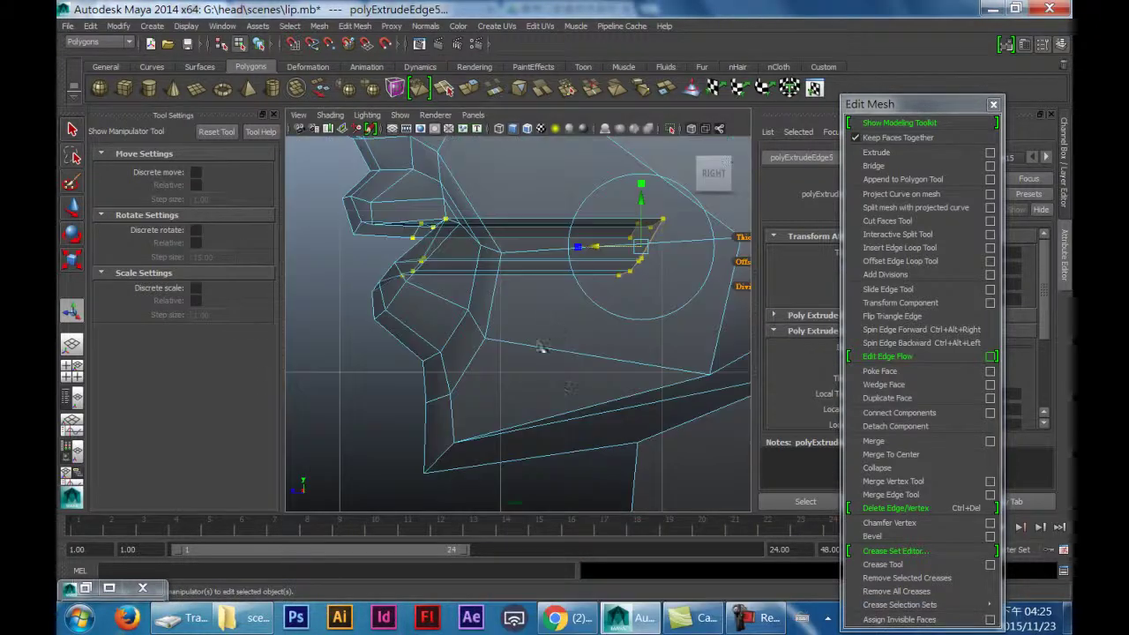
left_click_drag(572, 247, 639, 254)
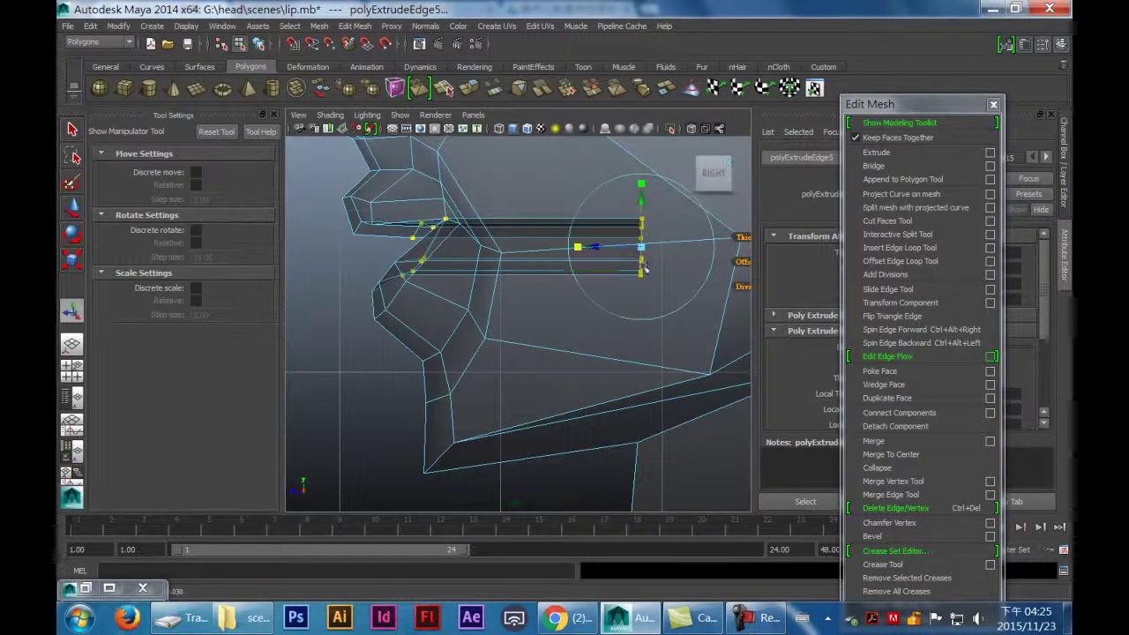
Step: From behind the head, scale the extruded edge ring up in height and width to enlarge the back of the mouth cavity
key("space")
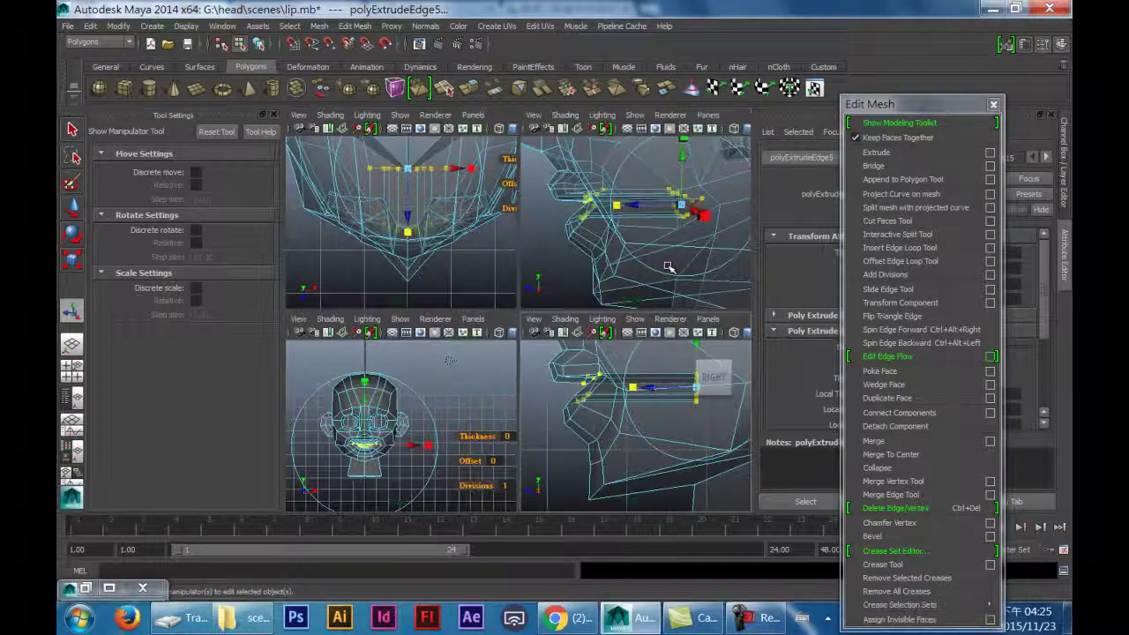
key("space")
left_click_drag(656, 261, 512, 299, "alt")
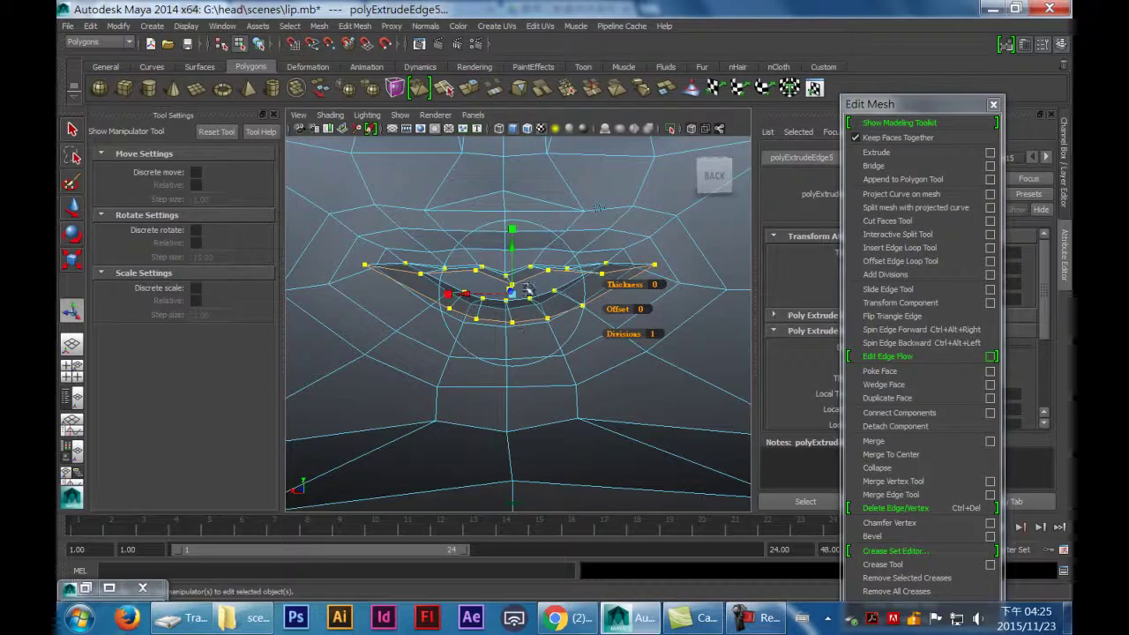
middle_click_drag(598, 207, 598, 207)
left_click_drag(497, 86, 496, 63)
left_click_drag(447, 294, 424, 296)
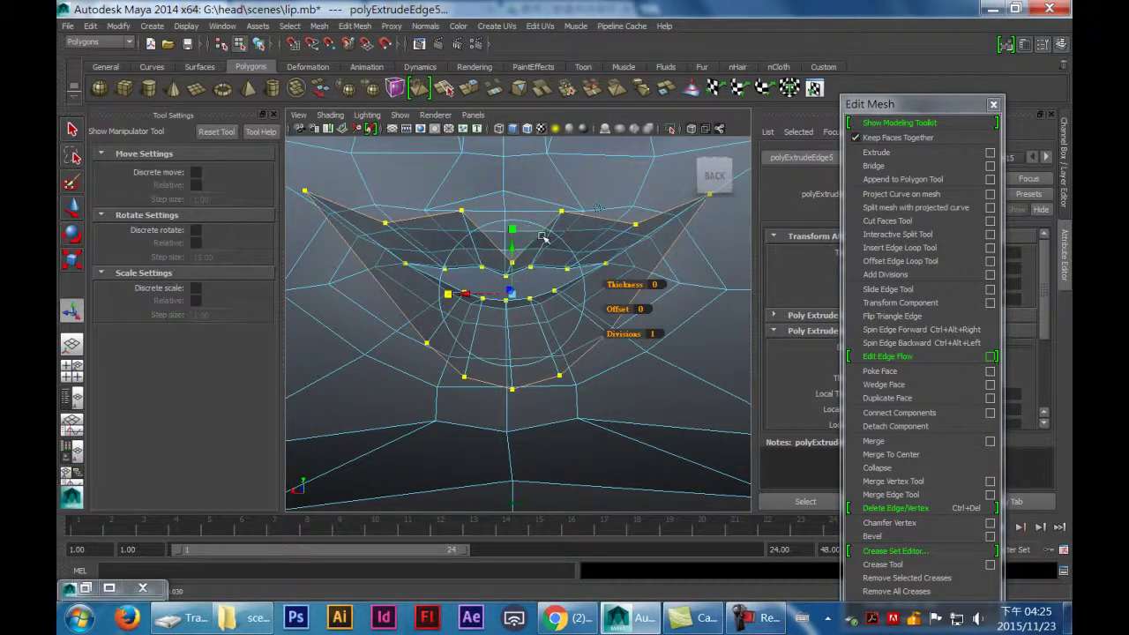
Step: Turn off the Move tool's reflection and raise the top centre vertex of the cavity's back ring out of its dip
left_click(516, 258)
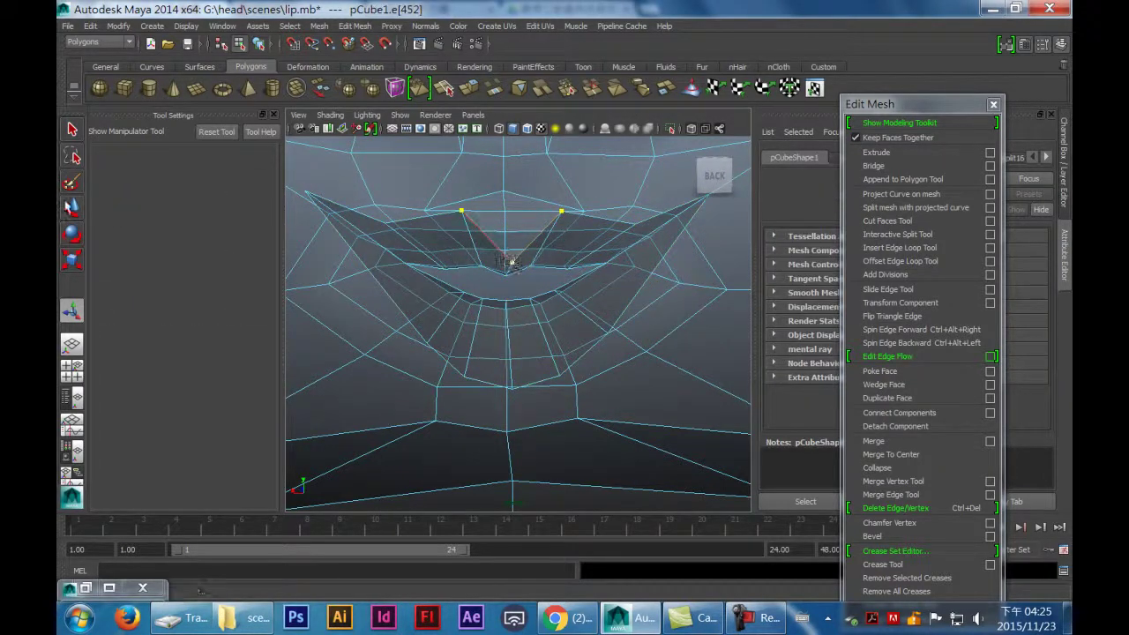
left_click(72, 206)
left_click(508, 256)
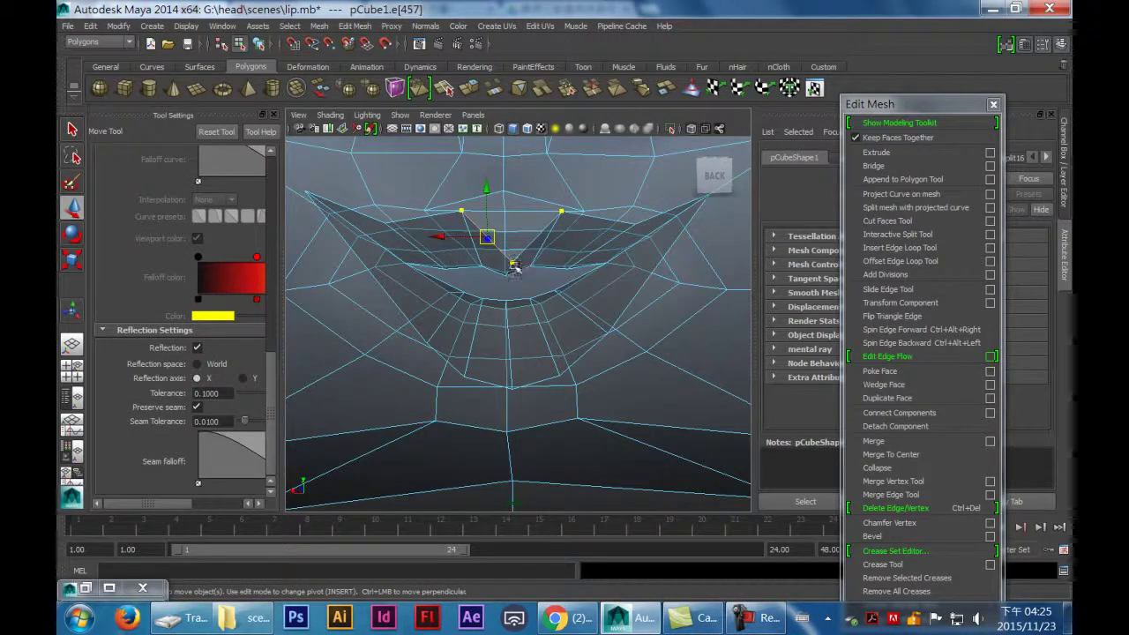
left_click(197, 349)
right_click_drag(511, 262, 457, 261)
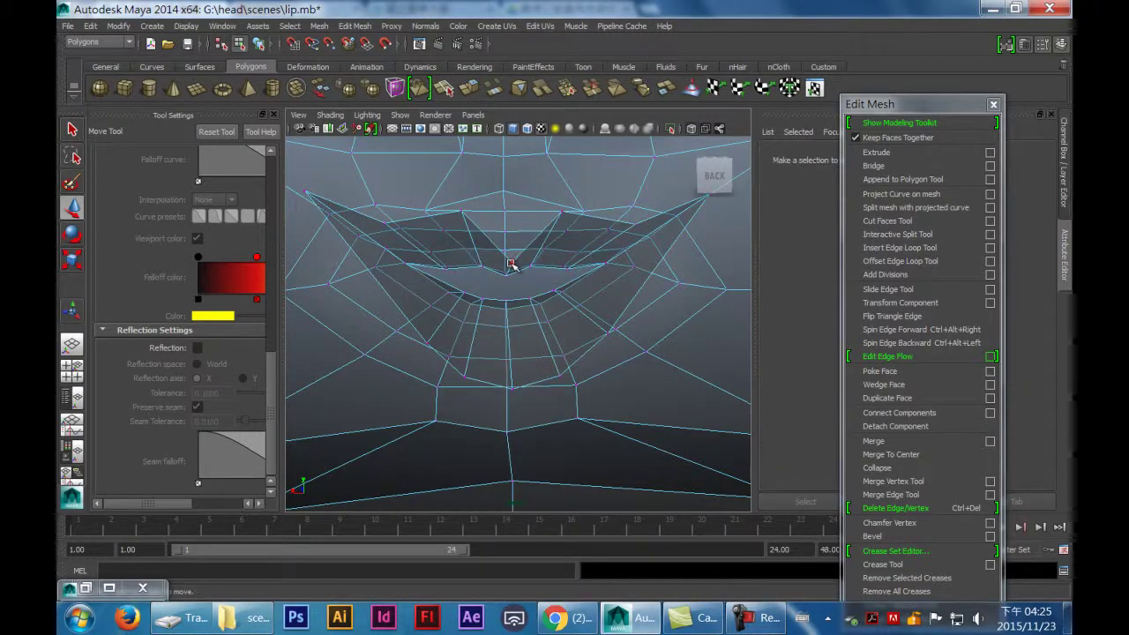
left_click(511, 259)
left_click_drag(514, 212, 513, 132)
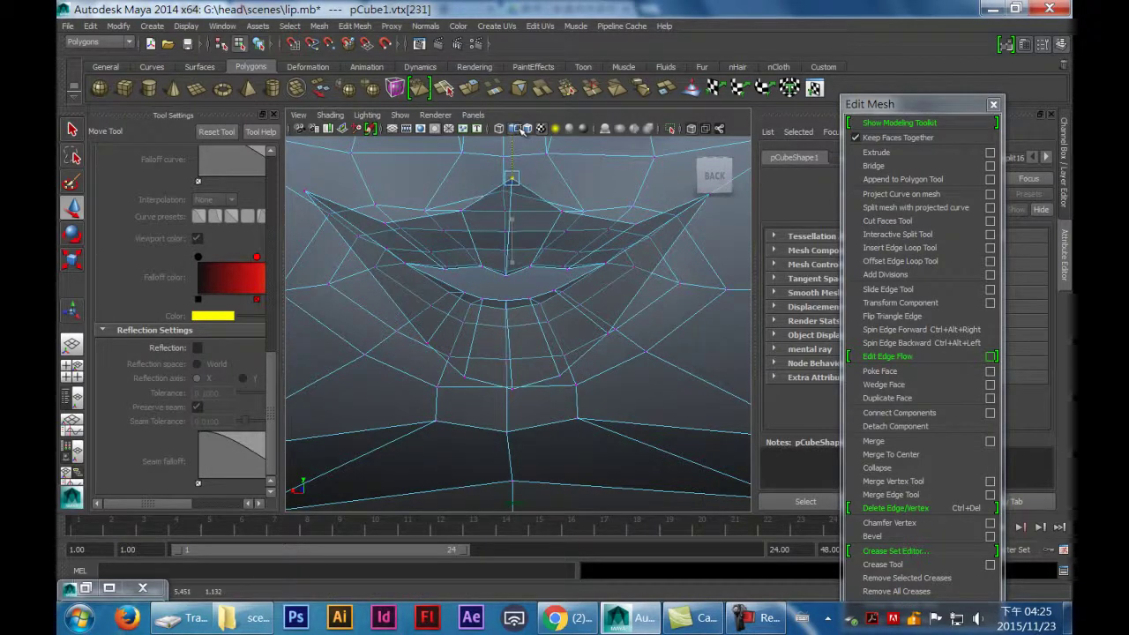
left_click(384, 224)
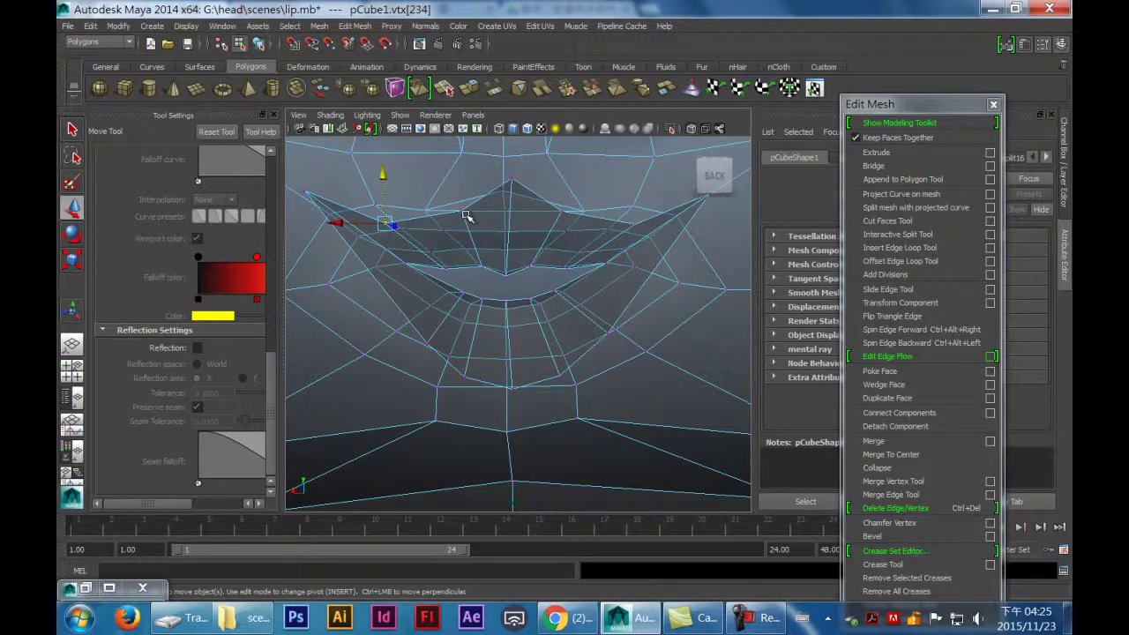
left_click(462, 212, "shift")
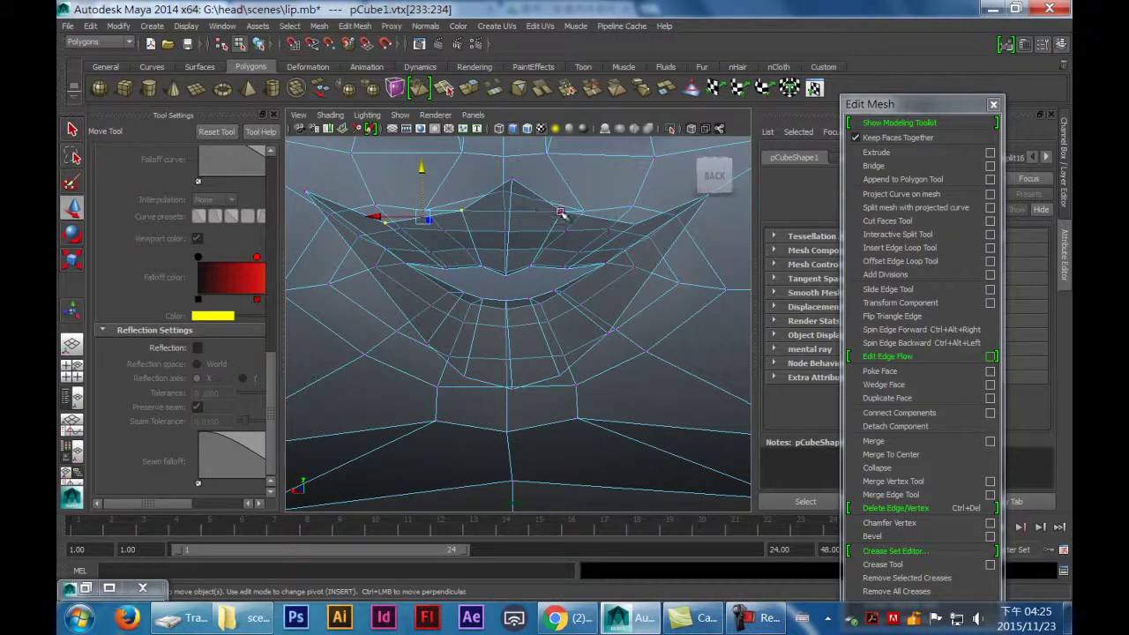
left_click_drag(424, 173, 424, 141)
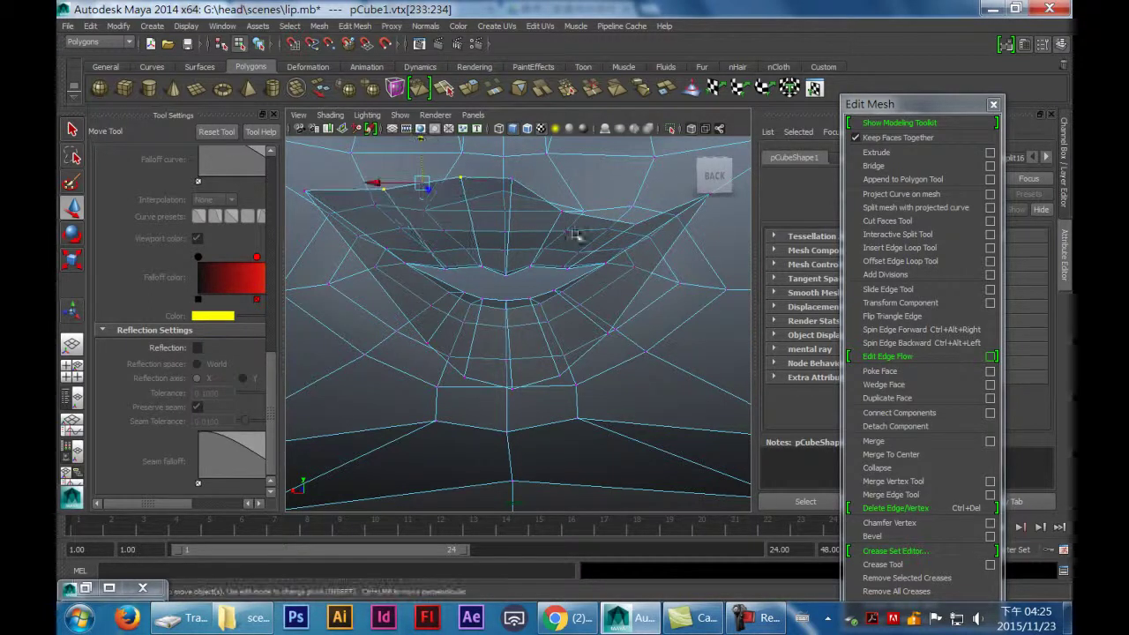
key("ctrl+z")
key("ctrl+z")
key("ctrl+z")
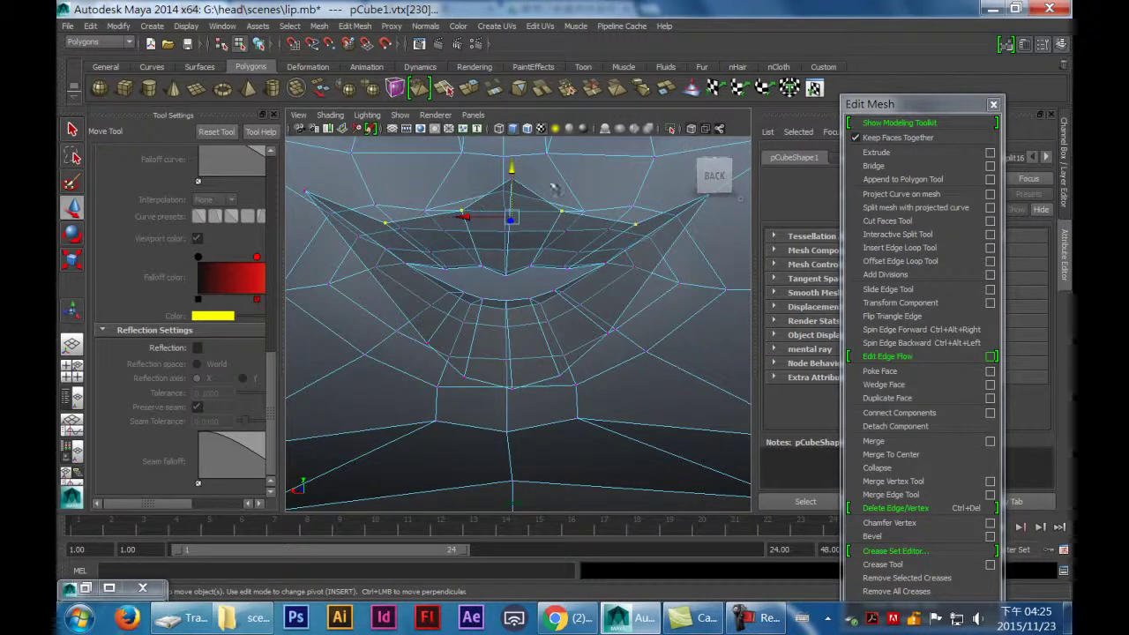
Step: Raise the four vertices flanking the top centre of the back ring and lift the centre vertex above them to form an arch
left_click_drag(510, 165, 520, 141)
key("ctrl+z")
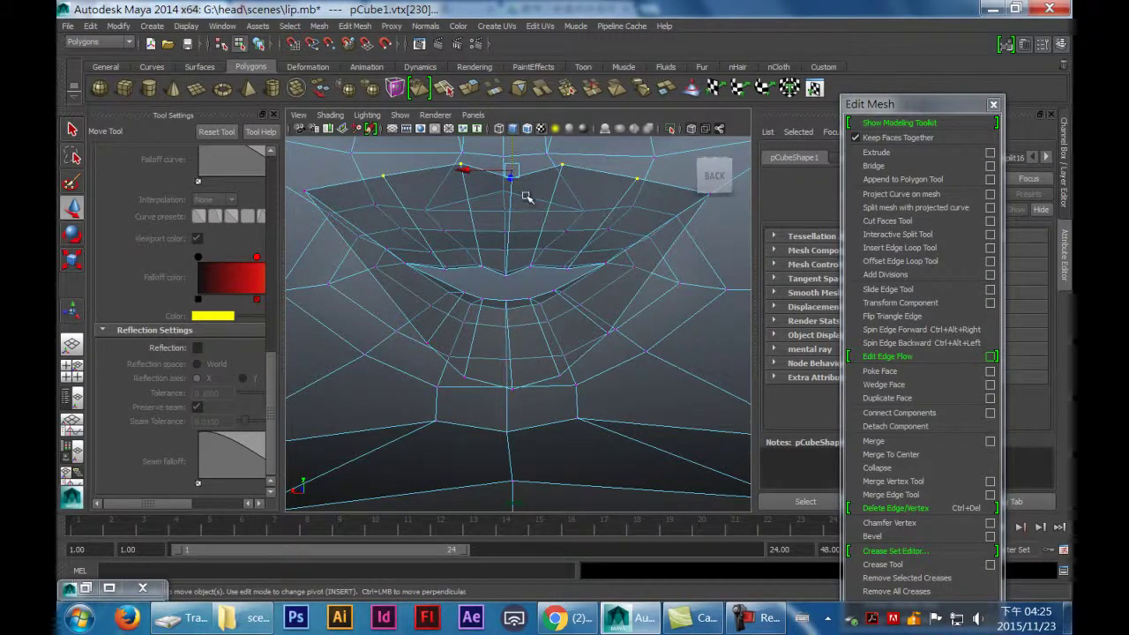
left_click(565, 229)
left_click(514, 179)
left_click_drag(526, 184, 516, 136, "alt")
Step: Select the two lower side vertices of the back ring, spread them apart in width and adjust their height to round the outline
left_click_drag(445, 384, 424, 337, "alt")
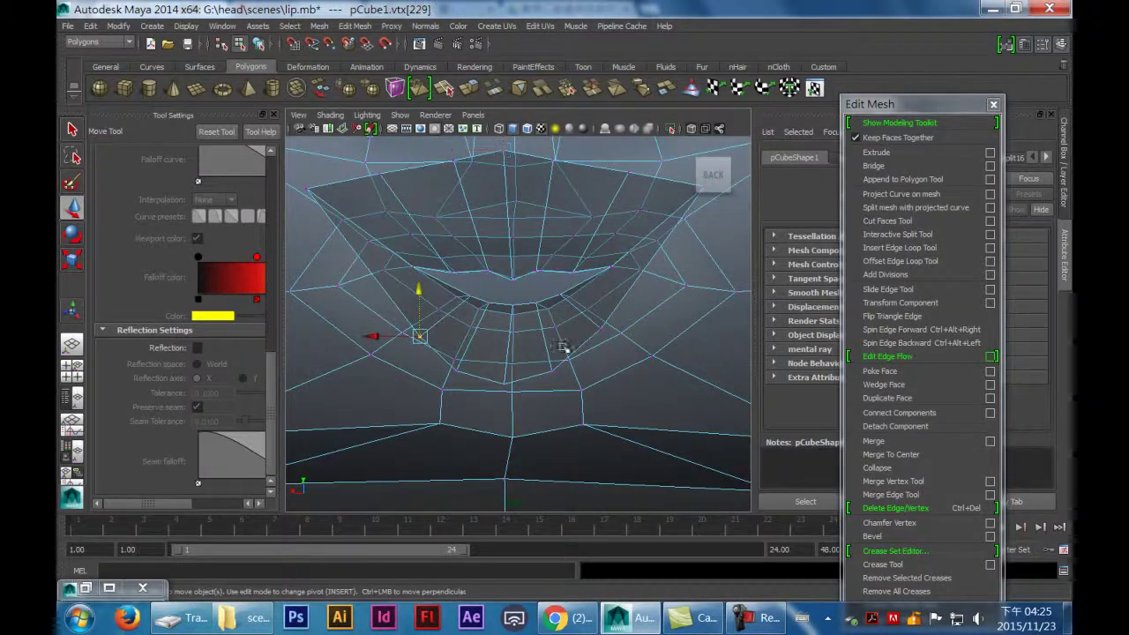
left_click(483, 312)
middle_click_drag(512, 287, 512, 300)
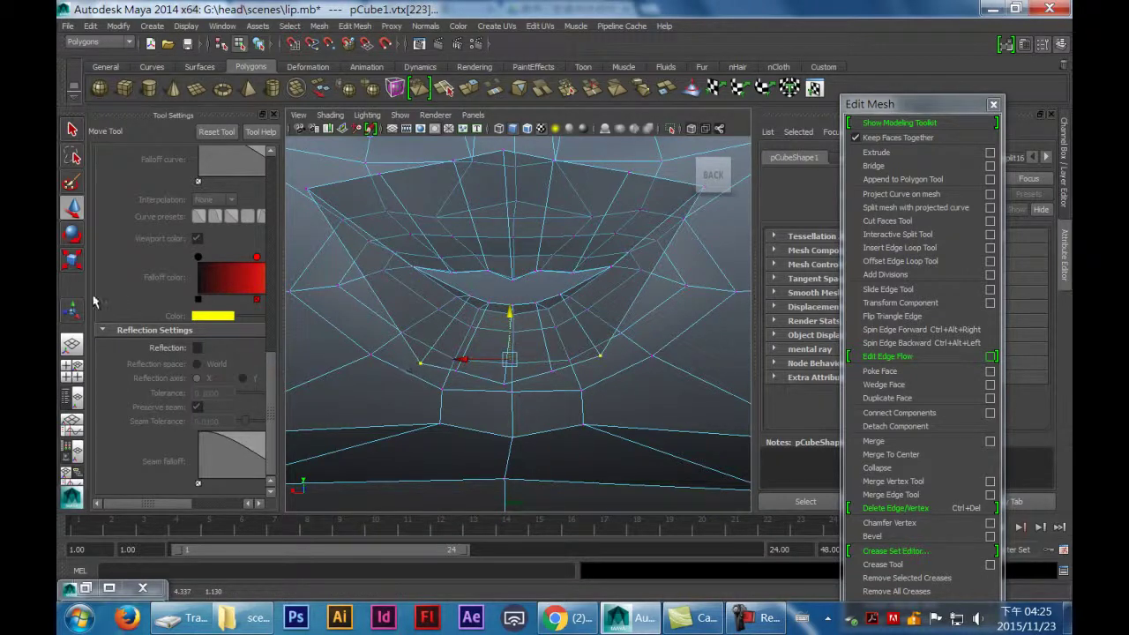
left_click_drag(511, 310, 512, 296)
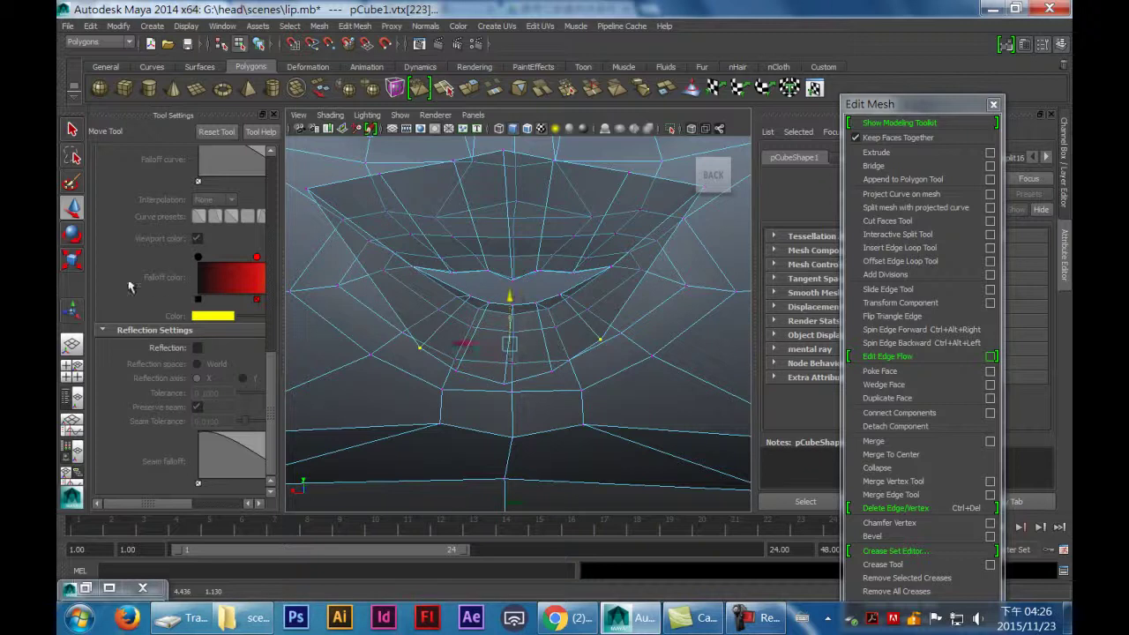
left_click(69, 267)
mouse_move(576, 342)
left_mouse_down()
mouse_move(605, 343)
mouse_move(569, 351)
left_mouse_up()
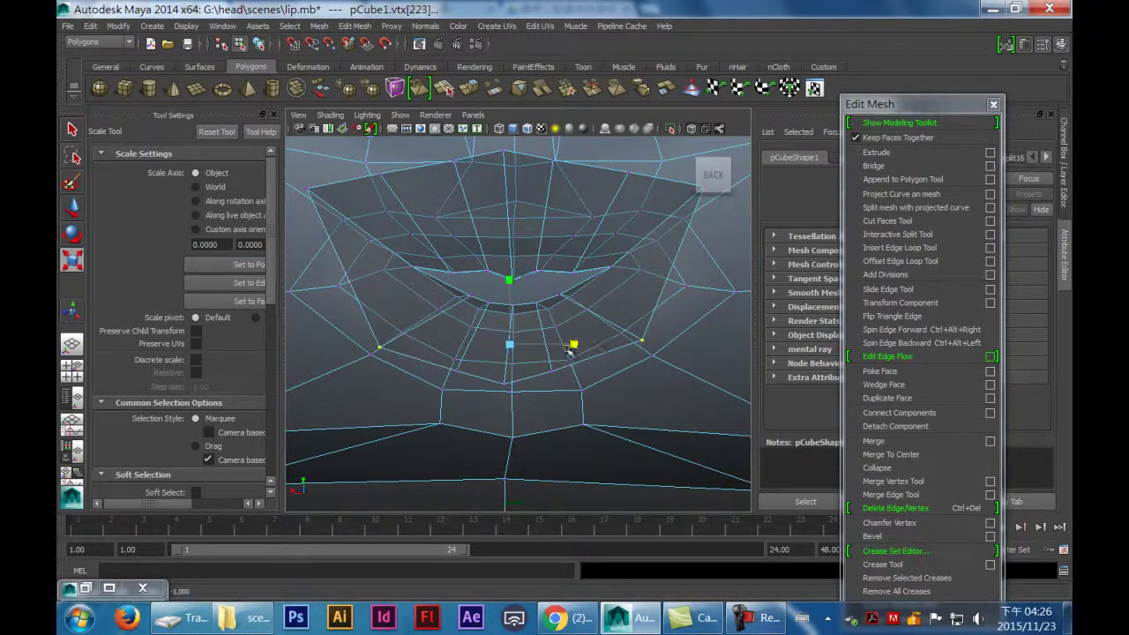
left_click(73, 210)
left_click_drag(509, 284, 510, 277)
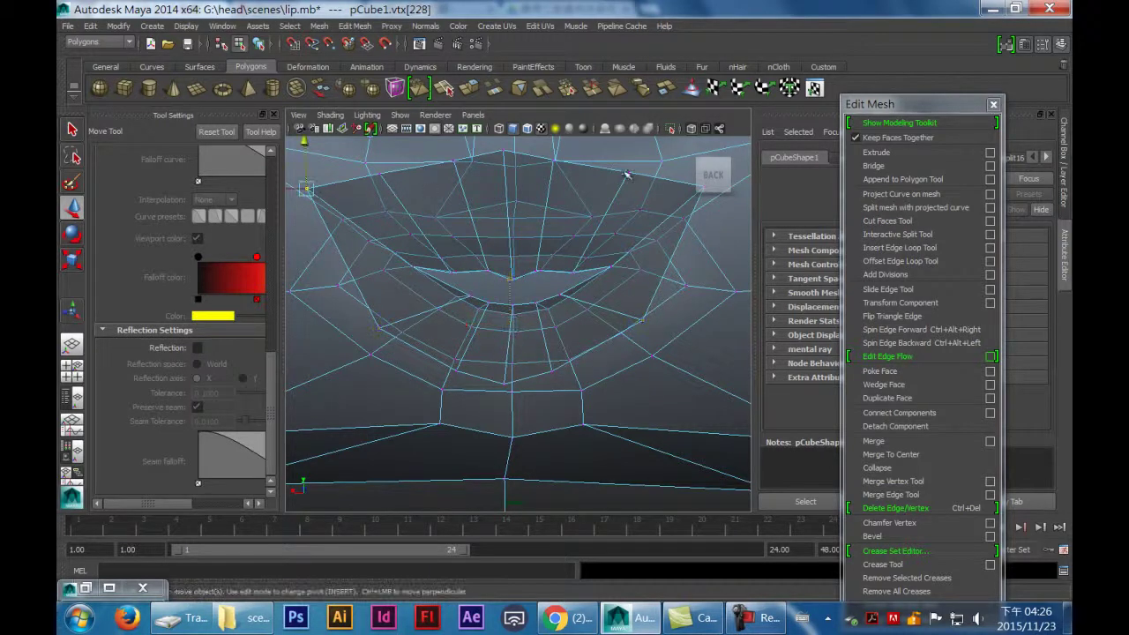
Step: Select the two outer corner vertices of the back ring and scale them inward along the width
left_click_drag(673, 202, 682, 204, "alt")
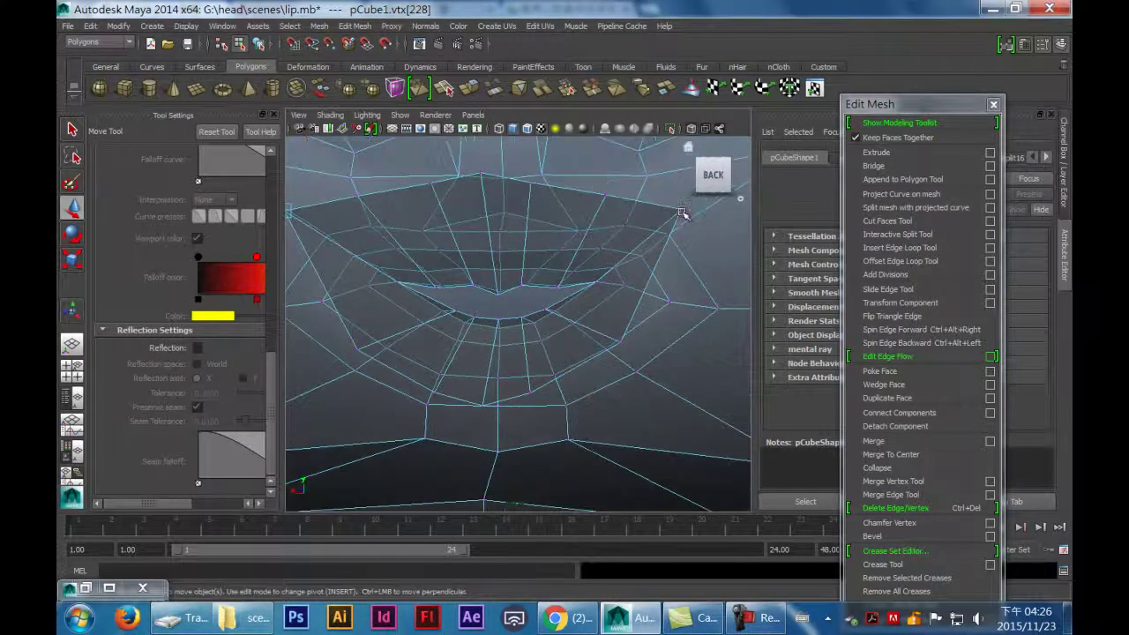
left_click(479, 210)
key("r")
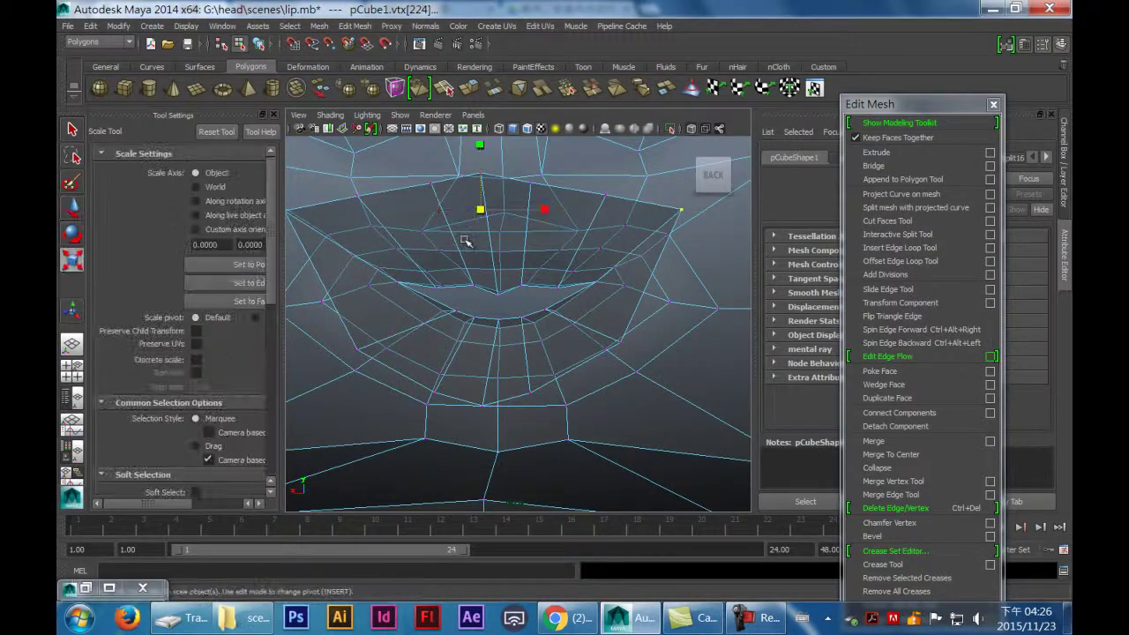
left_click_drag(543, 212, 491, 274)
left_click(72, 130)
left_click_drag(625, 270, 559, 302, "alt")
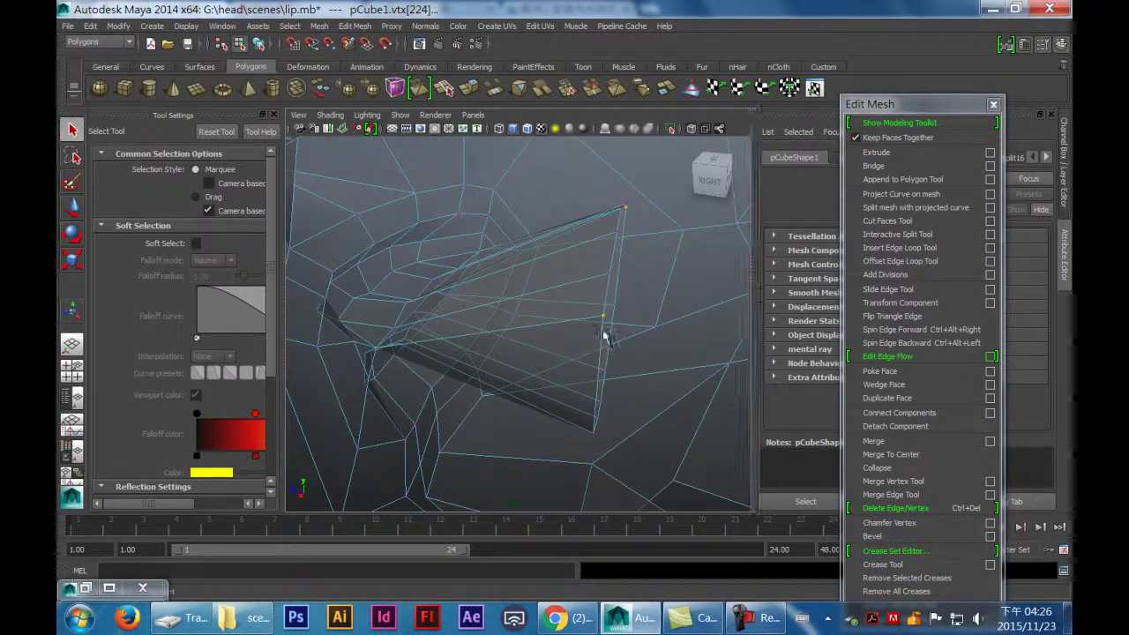
Step: Insert an edge loop around the middle of the mouth cavity wall, between the lips and the back ring
right_click_drag(577, 308, 486, 295)
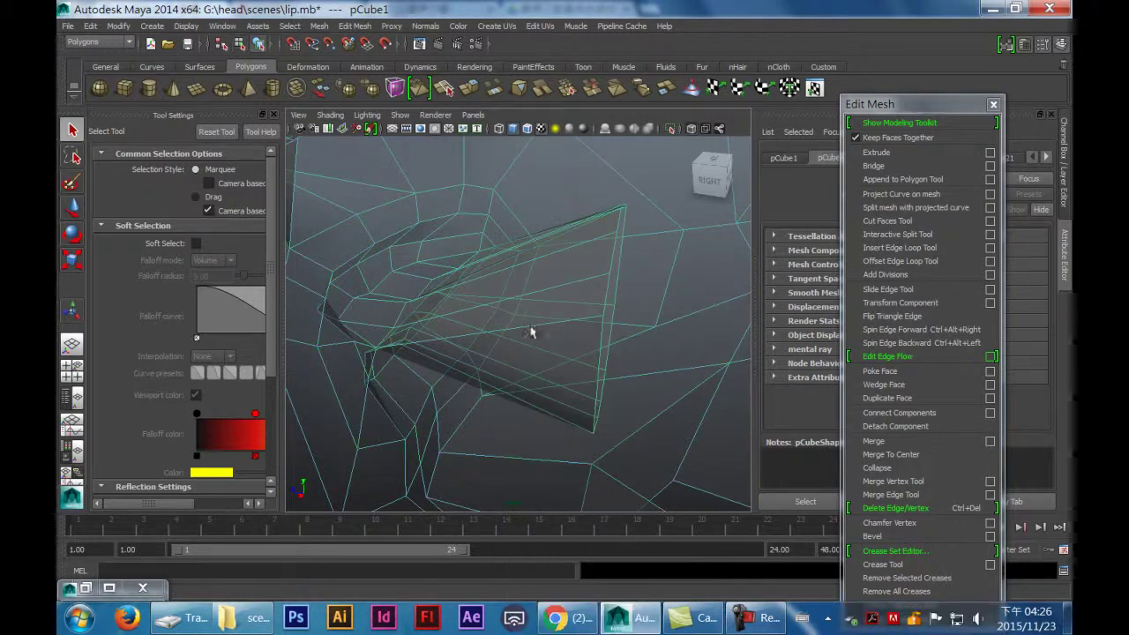
left_click(915, 247)
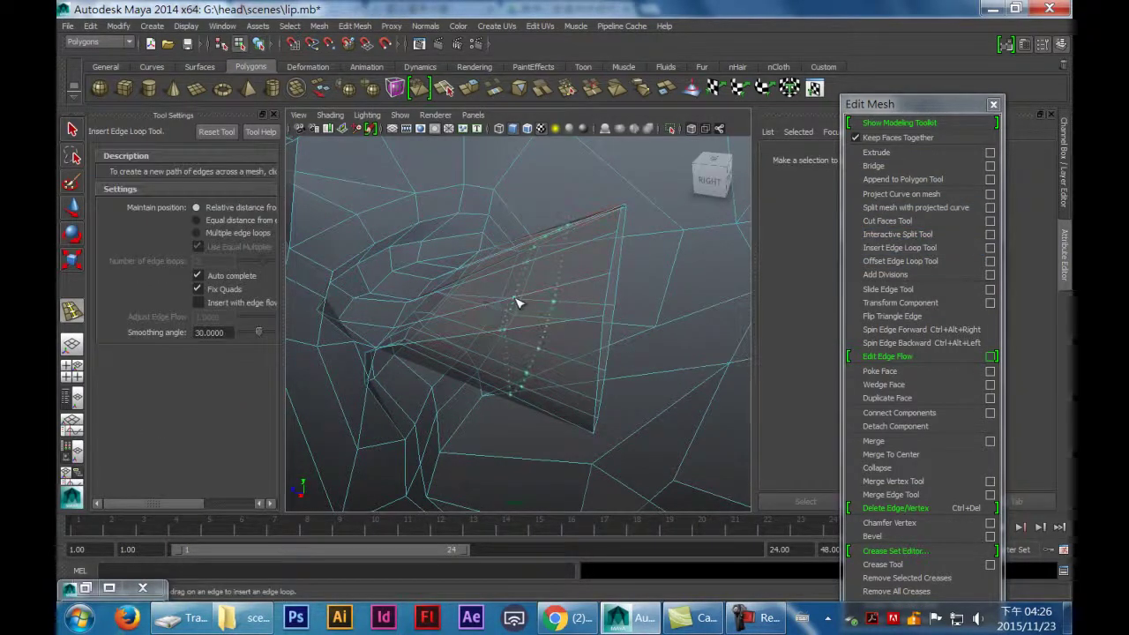
left_click(511, 306)
mouse_move(574, 335)
left_mouse_down("alt")
mouse_move(582, 316)
mouse_move(567, 323)
left_mouse_up("alt")
left_click(72, 128)
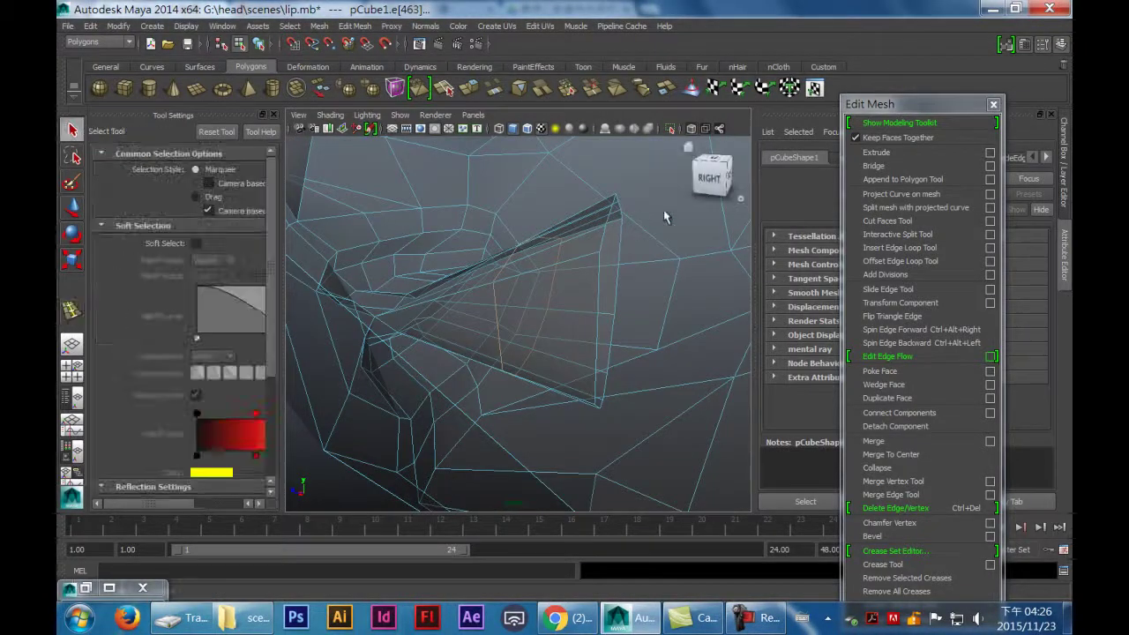
Step: Select the open border edge ring at the back of the cavity and scale it down to narrow the rear end
right_click(605, 226)
right_click_drag(605, 225, 616, 202)
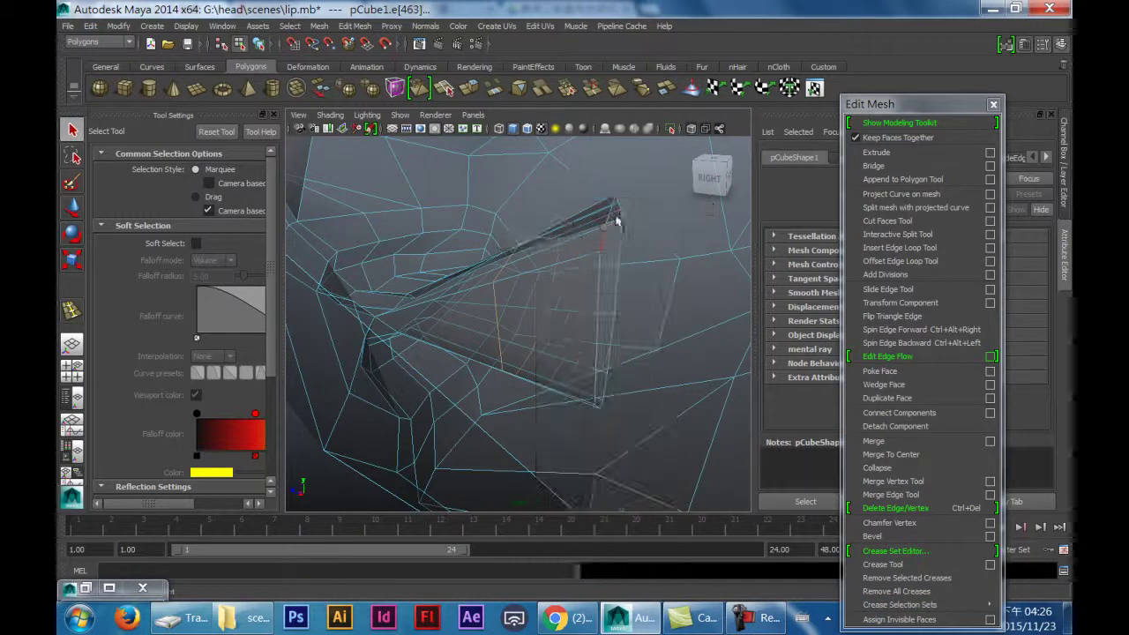
left_click_drag(605, 232, 499, 253, "alt")
left_click(71, 261)
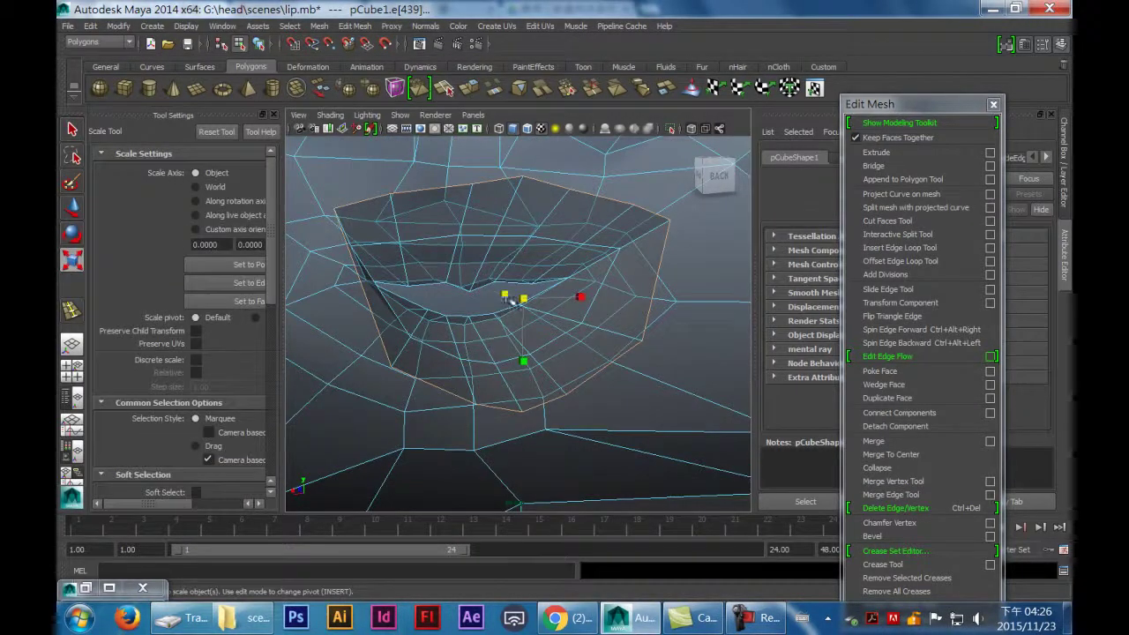
left_click_drag(583, 299, 564, 348)
left_click(73, 130)
left_click_drag(447, 359, 611, 335, "alt")
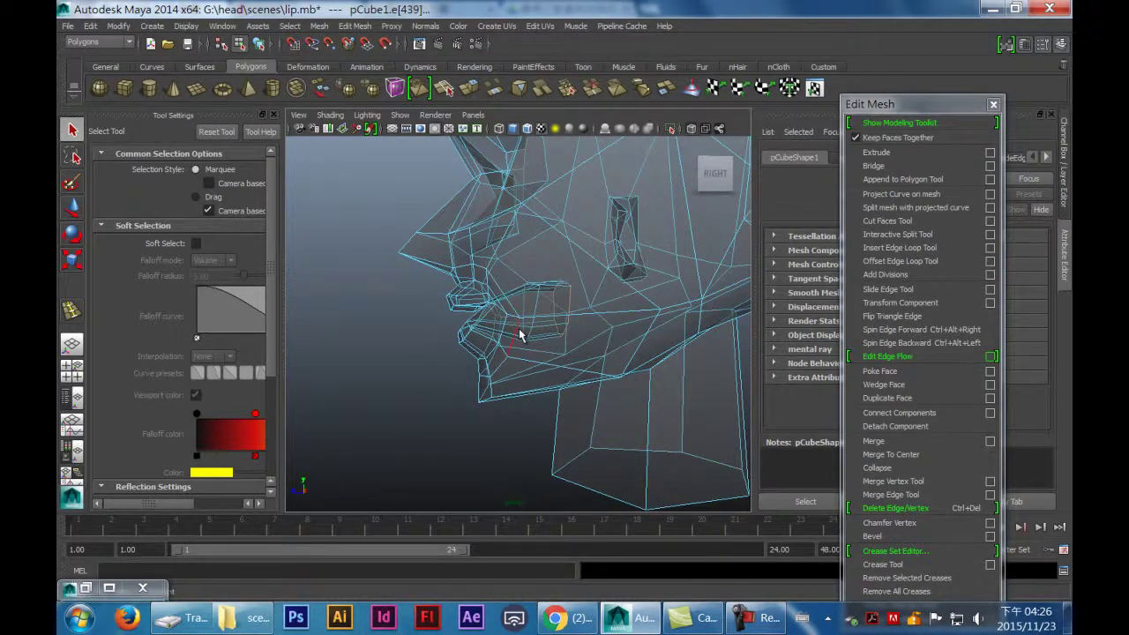
Step: Return to object mode, turn off X-ray and inspect the head and mouth in smooth preview
left_click_drag(521, 330, 628, 340, "alt")
right_click_drag(628, 339, 671, 303)
left_click(670, 303)
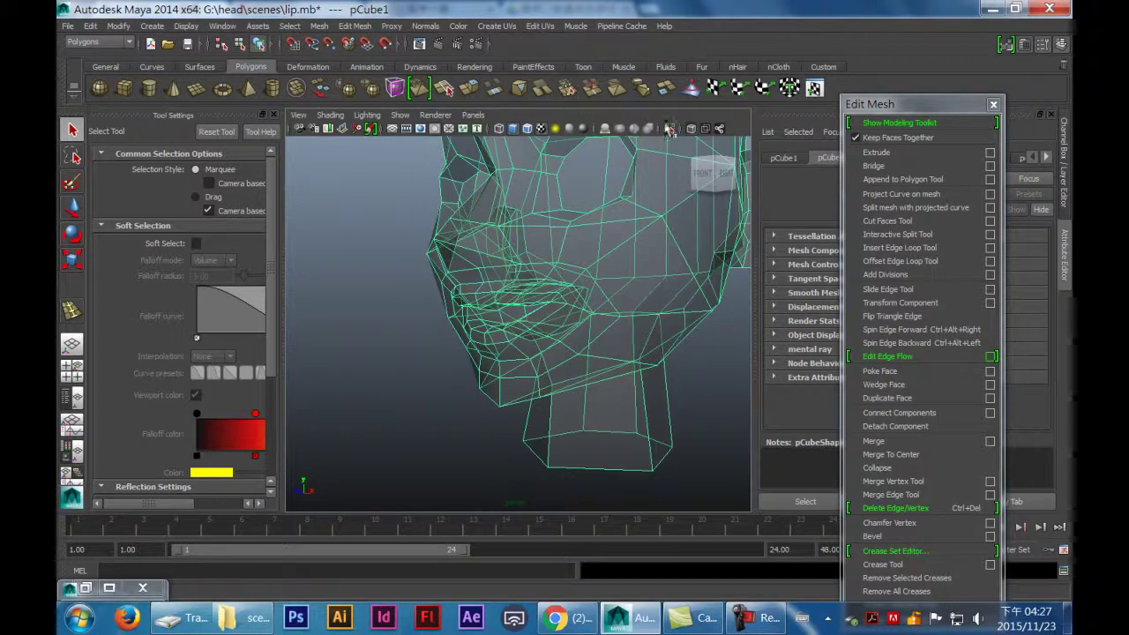
left_click(692, 129)
left_click_drag(641, 215, 619, 269, "alt")
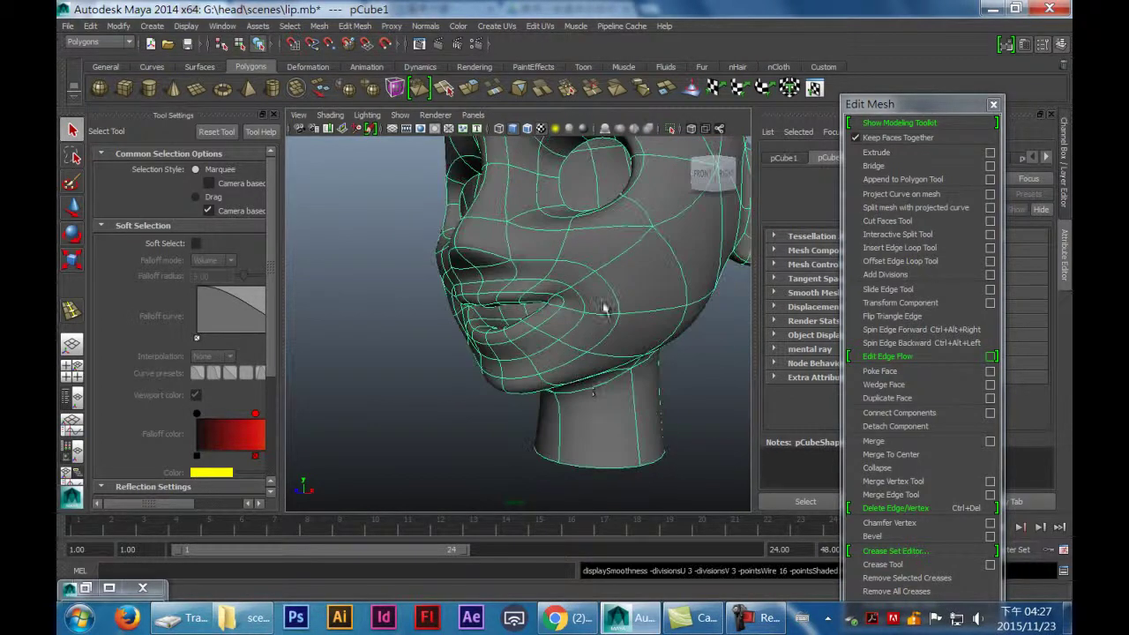
key("3")
mouse_move(585, 364)
left_mouse_down("alt")
mouse_move(653, 391)
mouse_move(573, 415)
mouse_move(600, 376)
mouse_move(596, 403)
mouse_move(623, 415)
mouse_move(599, 415)
mouse_move(620, 385)
mouse_move(635, 308)
mouse_move(600, 365)
left_mouse_up("alt")
left_click(655, 413)
left_click(592, 373)
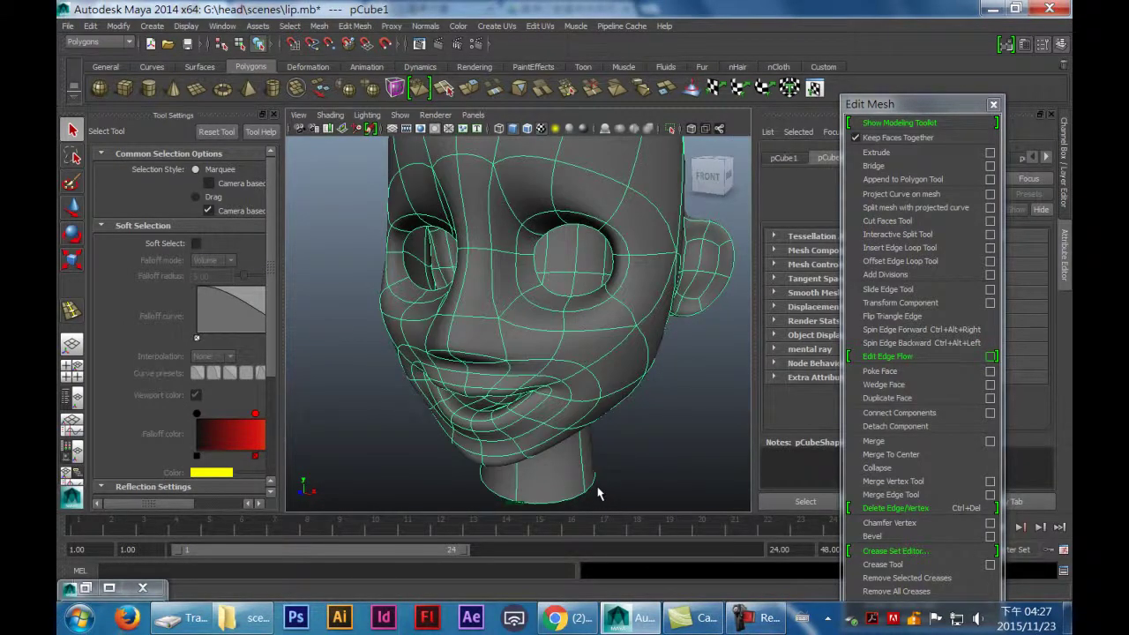
Step: Save the current scene
left_click(67, 25)
left_click(94, 76)
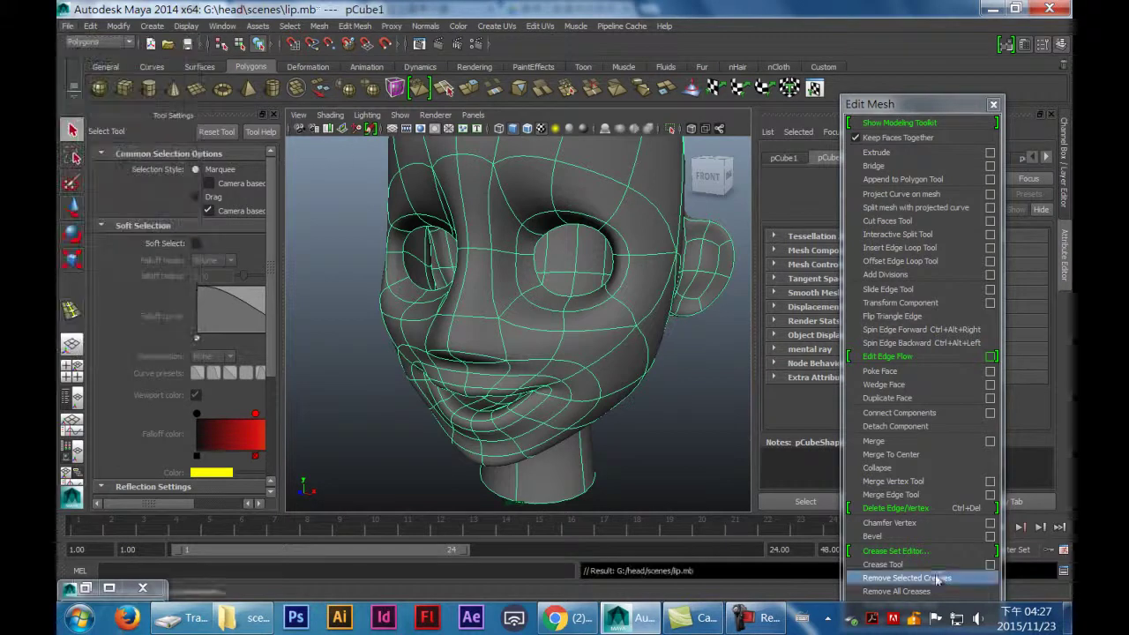
left_click(801, 617)
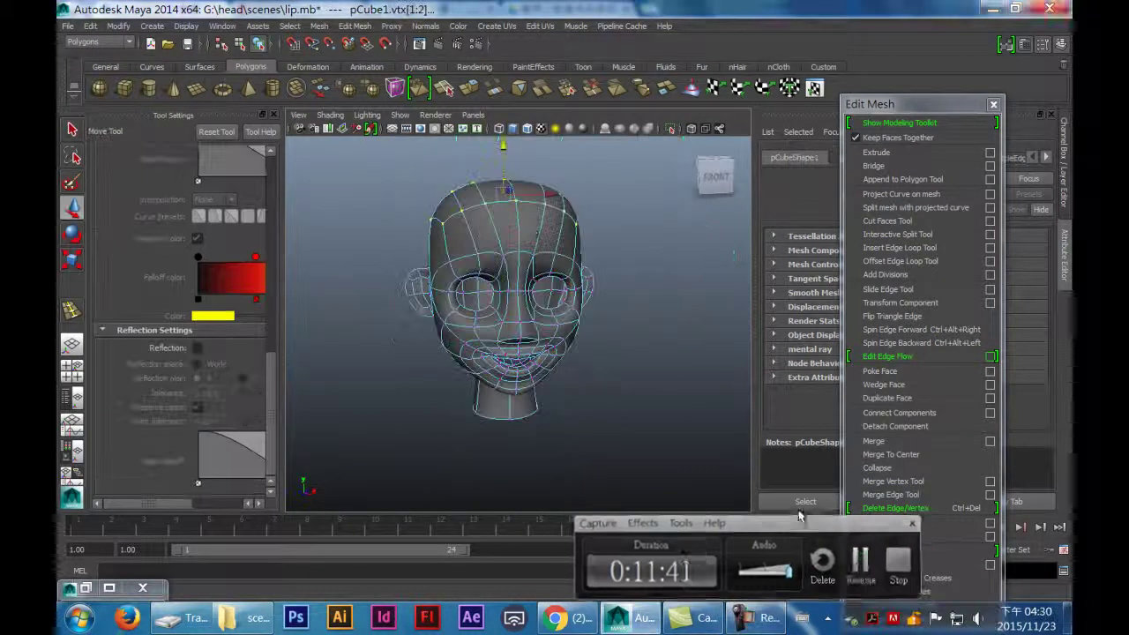
key("space")
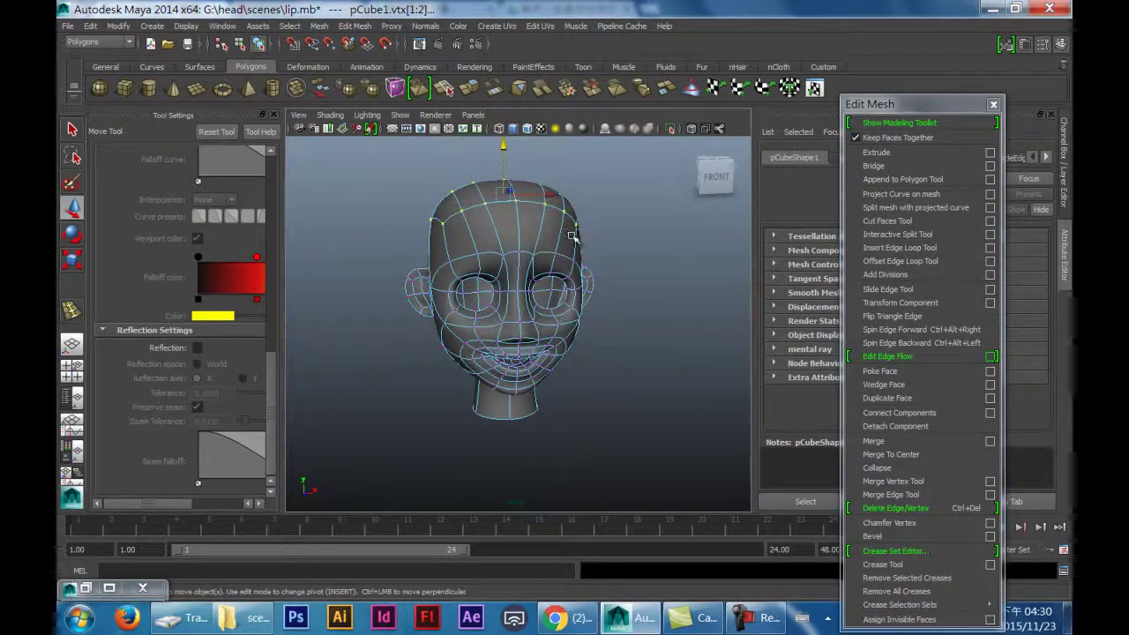
left_click_drag(554, 241, 557, 306, "alt")
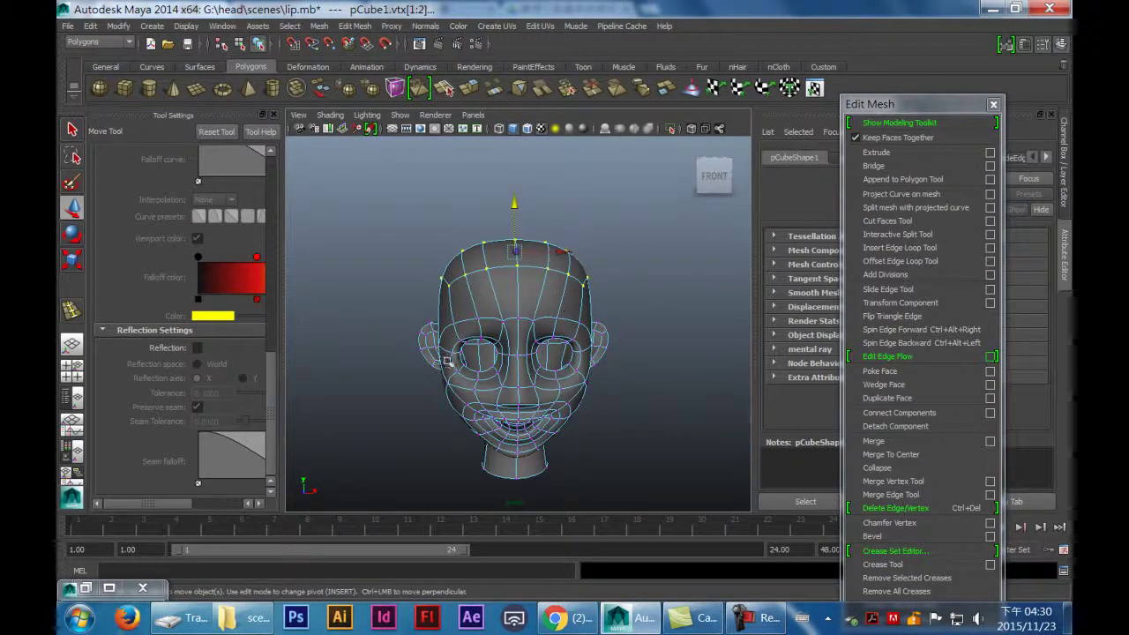
key("super")
key("super")
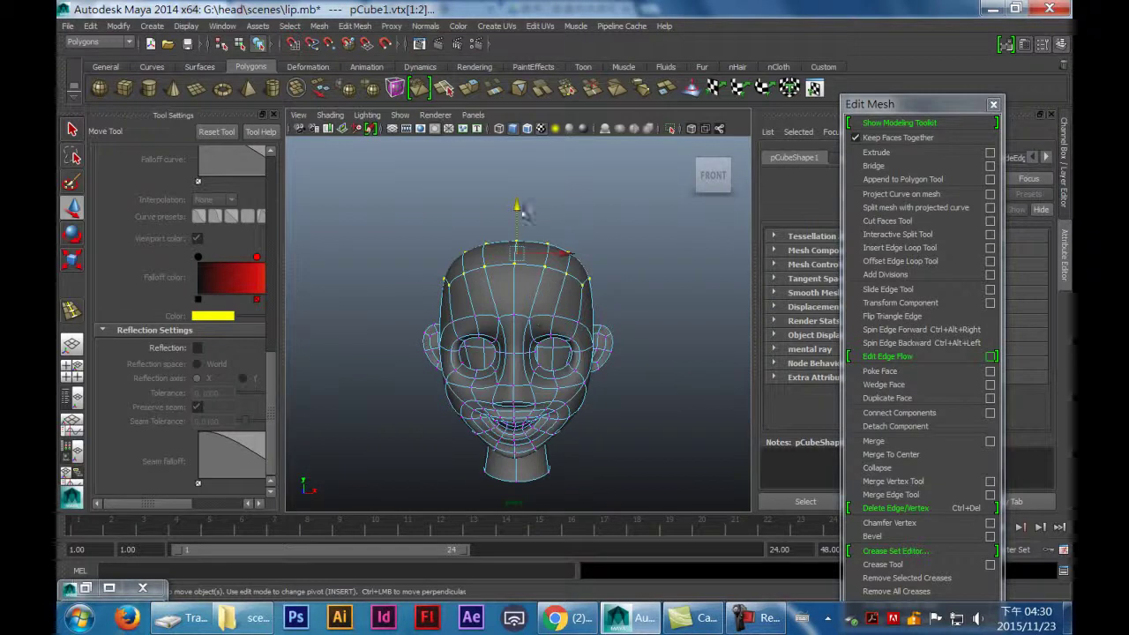
key("ctrl+z")
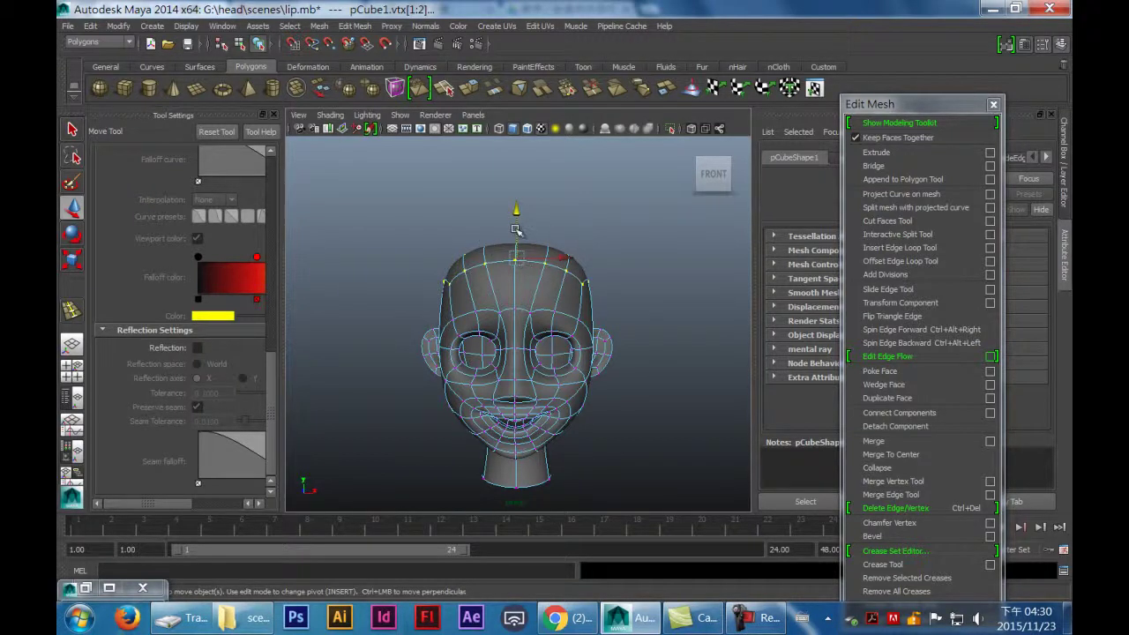
Step: Raise the head's upper crown vertices, scale them slightly wider and reduce their front-to-back depth to reshape the skull
left_click_drag(517, 214, 518, 201)
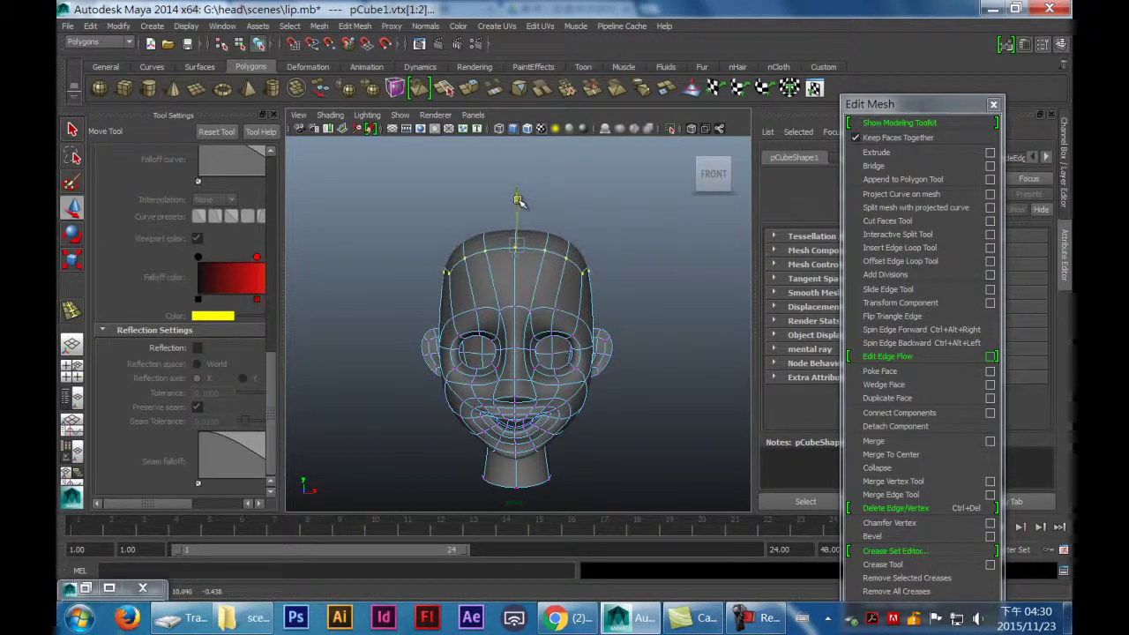
left_click(72, 263)
left_click_drag(525, 249, 617, 395)
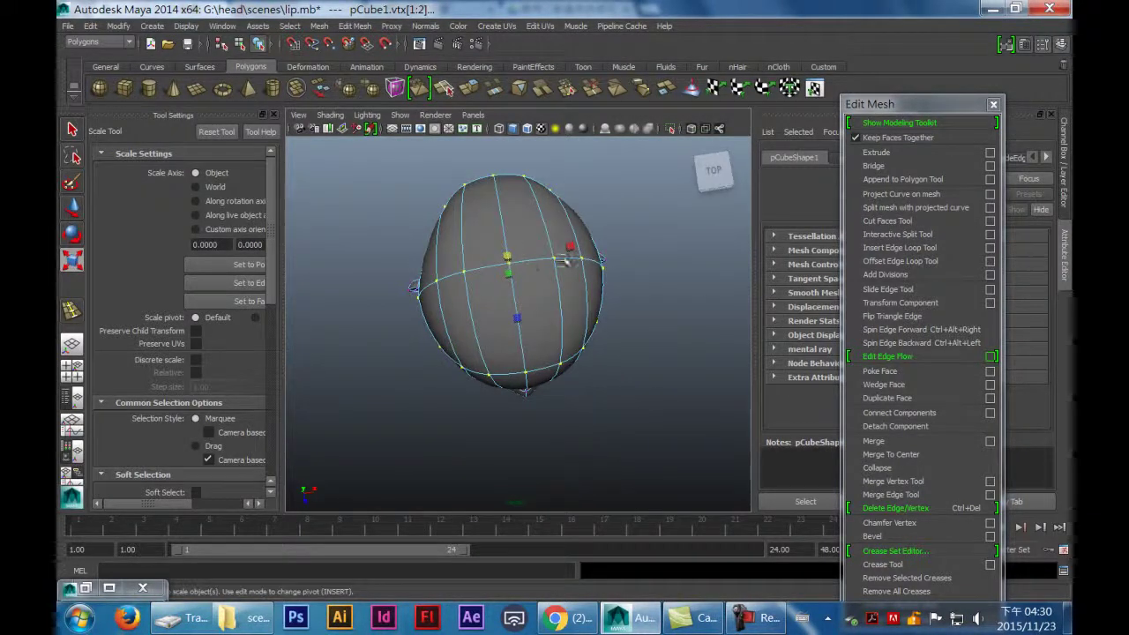
left_click_drag(572, 248, 575, 244, "alt")
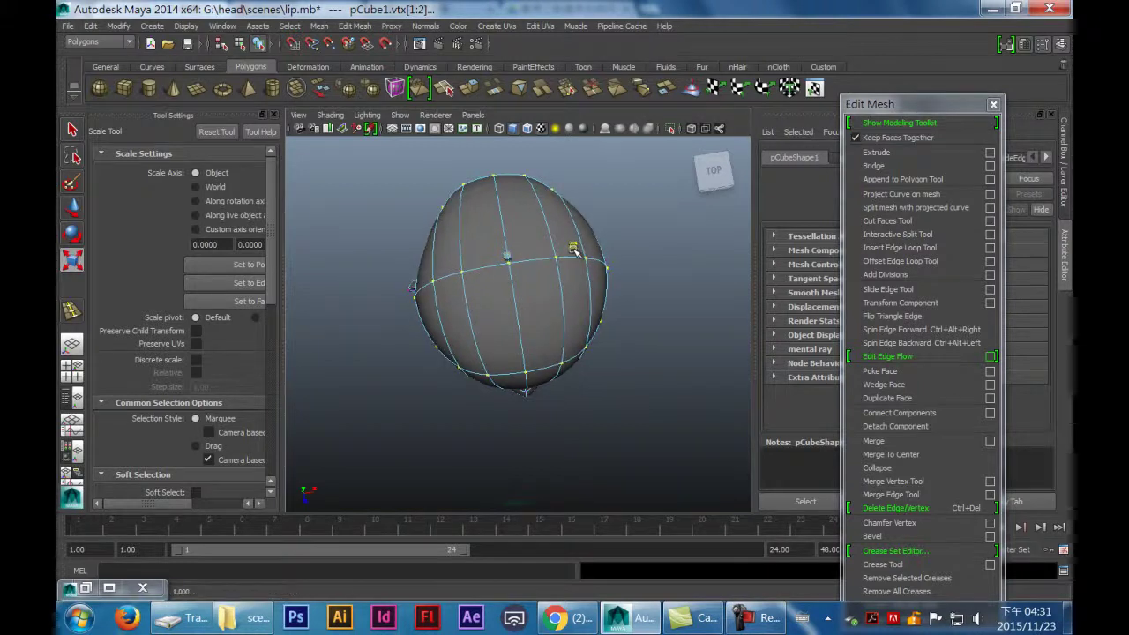
left_click_drag(582, 283, 589, 285, "alt")
left_click_drag(518, 322, 515, 318)
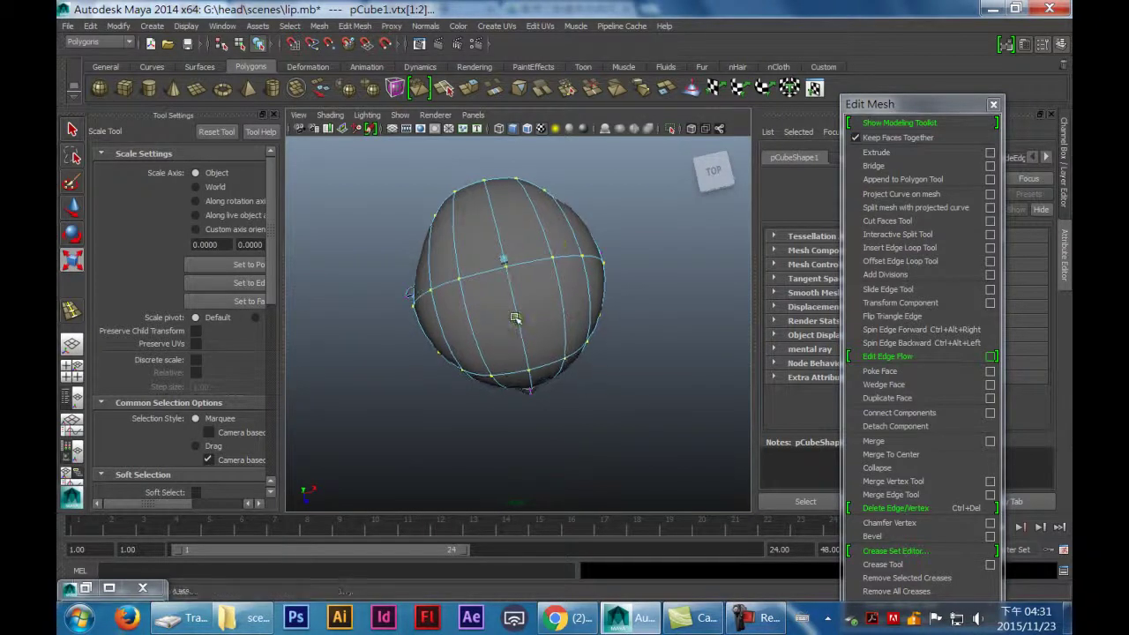
Step: In the top view, enable X-axis reflection for moving and shift the rear side vertices of the crown outward on both sides
key("space")
key("space")
right_click_drag(454, 239, 383, 261, "alt")
middle_click_drag(542, 231, 539, 263, "alt")
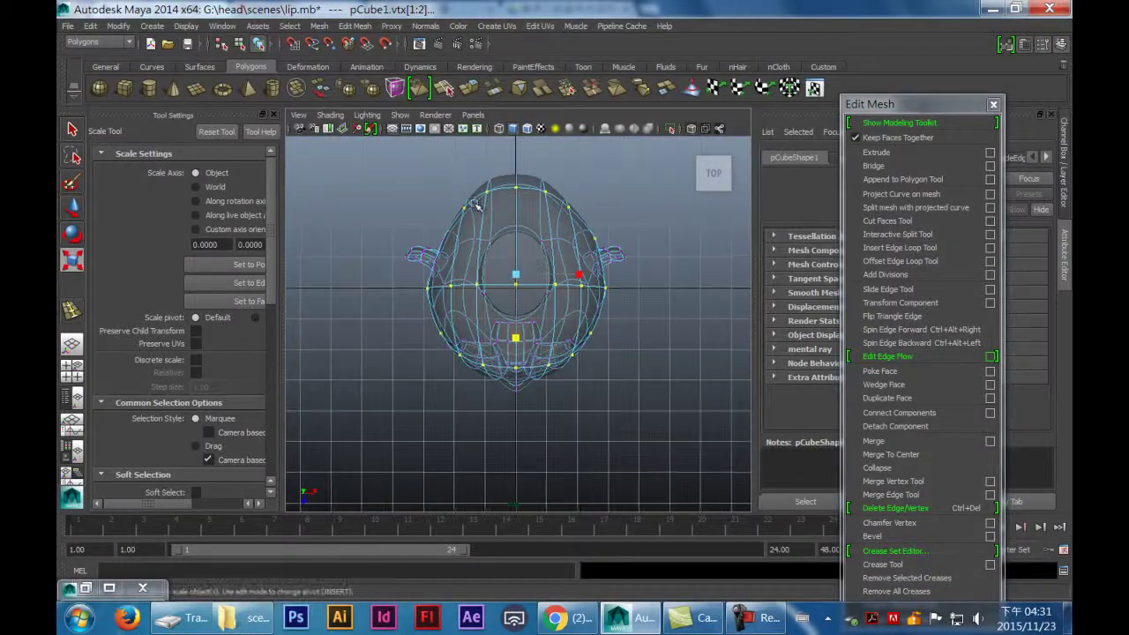
scroll(185, 406, "down", 8)
left_click(196, 414)
left_click(70, 211)
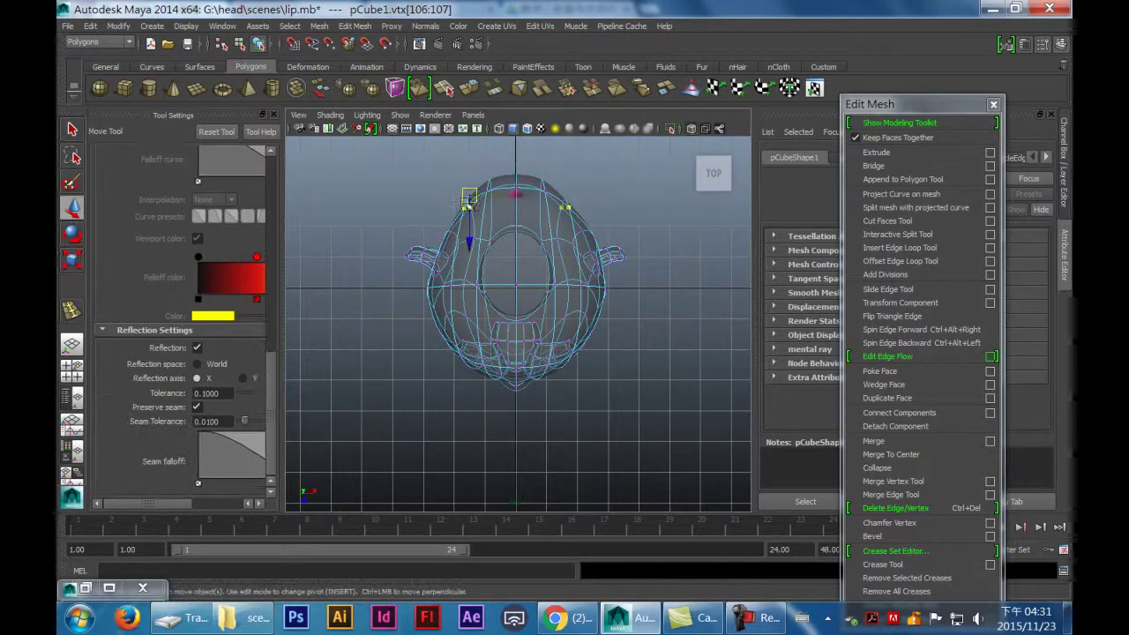
left_click_drag(519, 197, 503, 197)
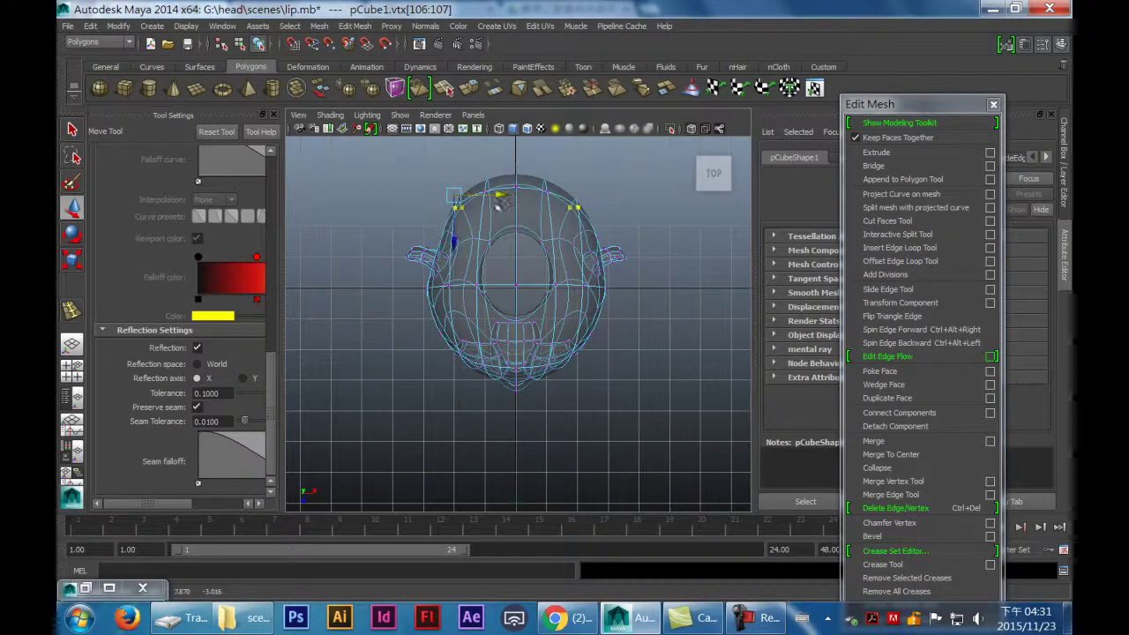
left_click(485, 236)
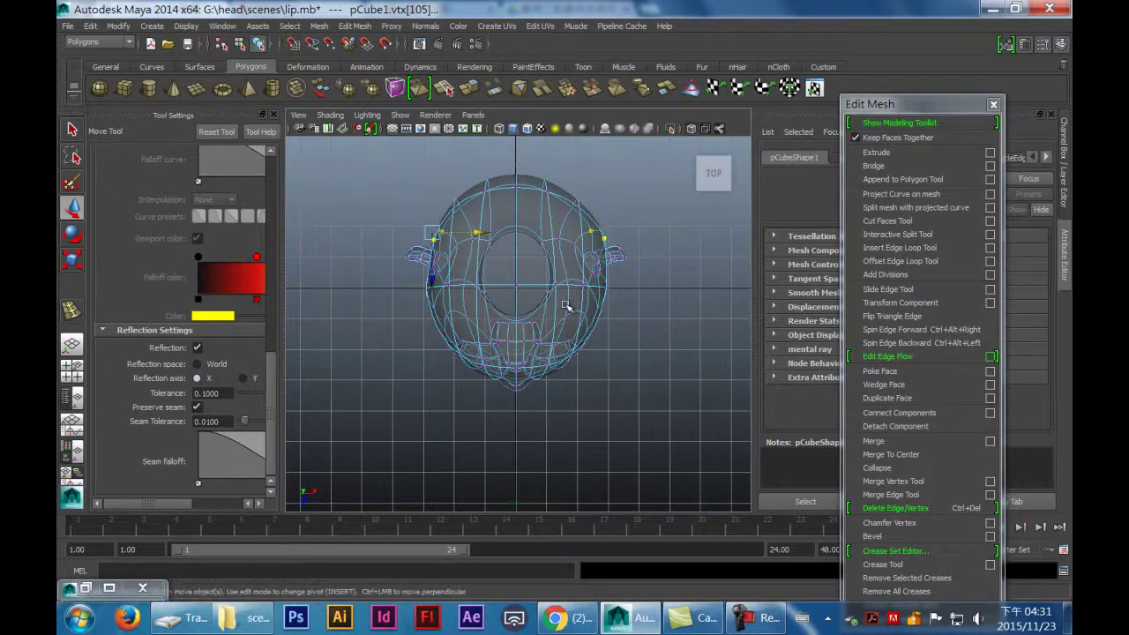
Step: In the perspective view, select the vertices across the front of the crown and adjust their position
key("space")
key("space")
mouse_move(564, 291)
left_mouse_down("alt")
mouse_move(528, 205)
mouse_move(521, 216)
mouse_move(537, 244)
mouse_move(474, 238)
left_mouse_up("alt")
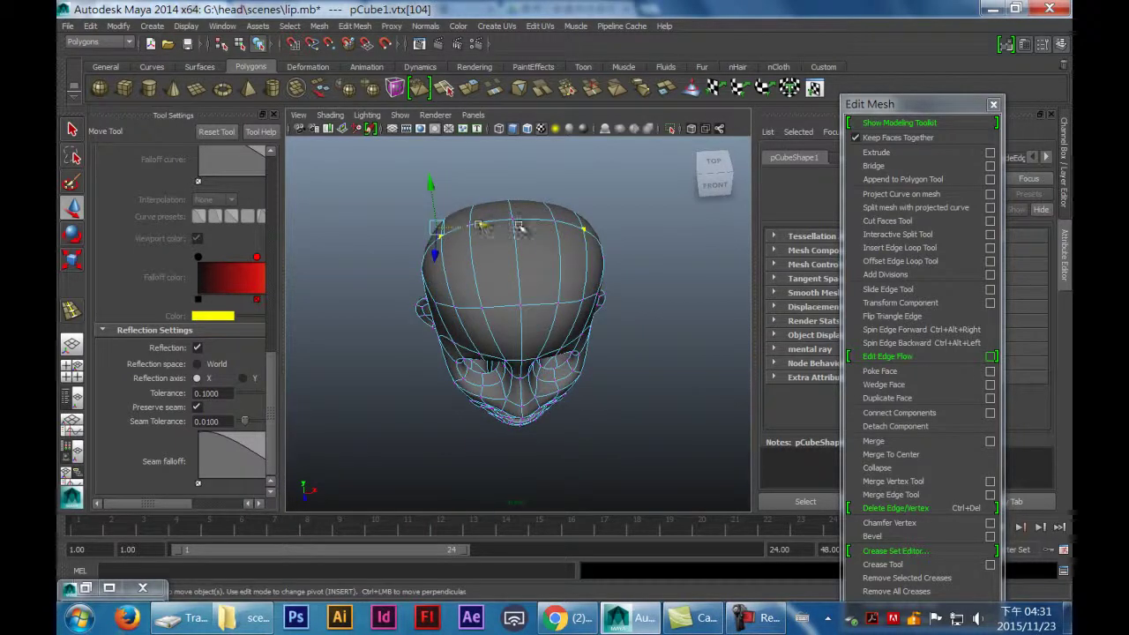
left_click(474, 216)
left_click_drag(474, 216, 500, 210)
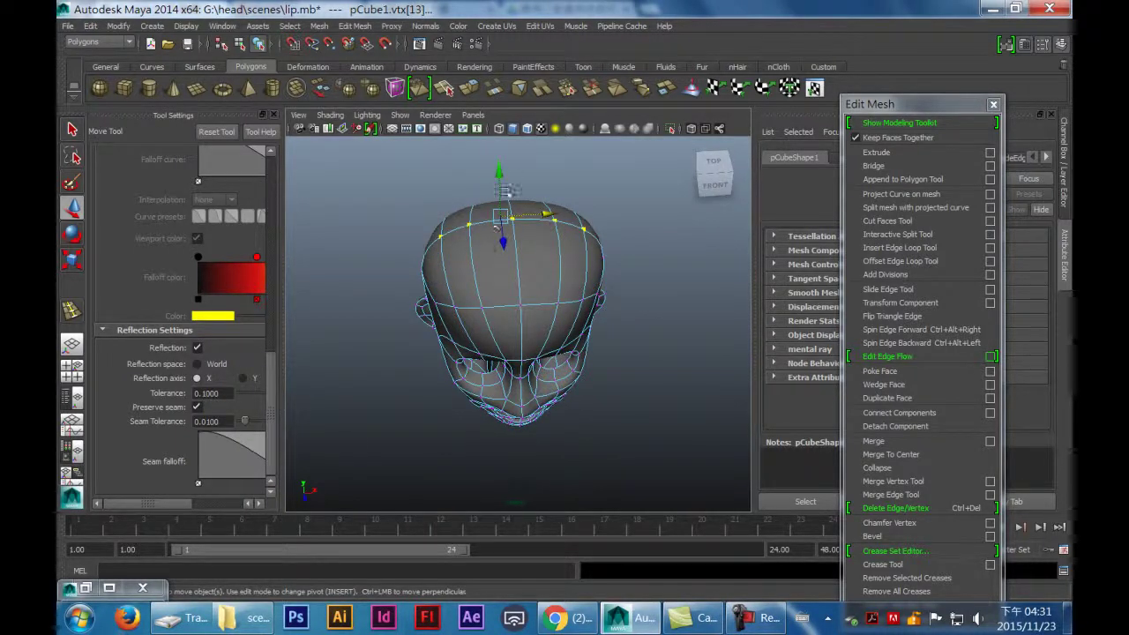
Step: Inspect the face in profile and from the front, returning the head to object mode
left_click_drag(661, 260, 641, 203, "alt")
left_click_drag(613, 246, 447, 279, "alt")
mouse_move(491, 353)
left_mouse_down("alt")
mouse_move(521, 363)
mouse_move(519, 350)
mouse_move(499, 348)
left_mouse_up("alt")
middle_click_drag(505, 395, 489, 327, "alt")
right_click_drag(489, 327, 412, 219, "alt")
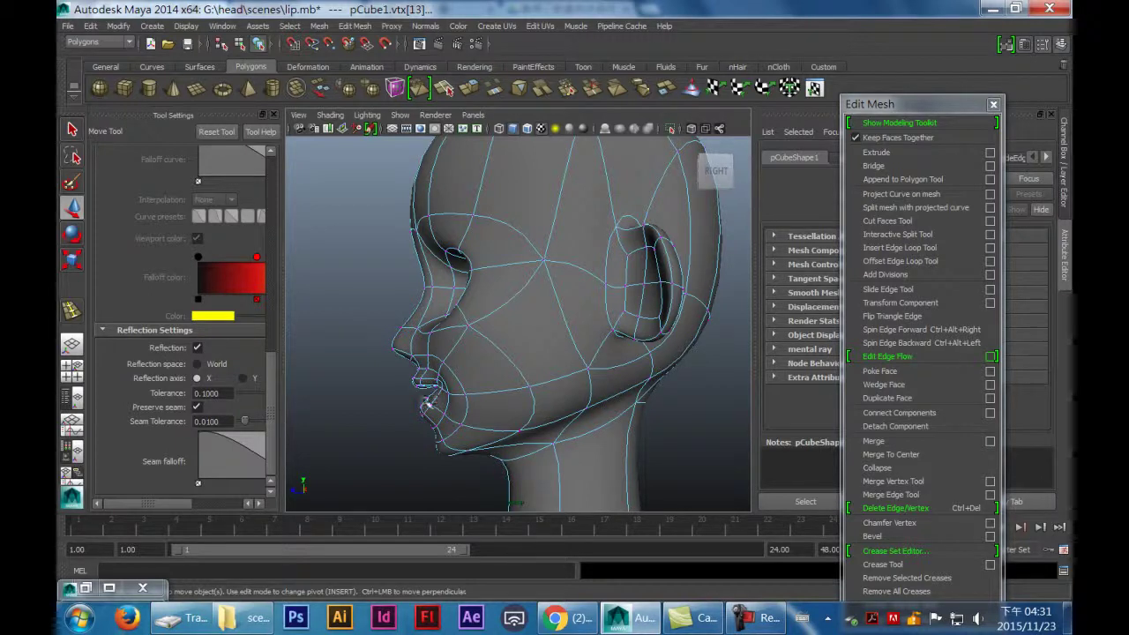
left_click_drag(432, 415, 493, 370, "alt")
scroll(494, 371, "down", 3)
left_click_drag(559, 244, 506, 256, "alt")
left_click(73, 130)
right_click_drag(517, 232, 533, 273)
left_click(533, 273)
left_click_drag(522, 277, 574, 273, "alt")
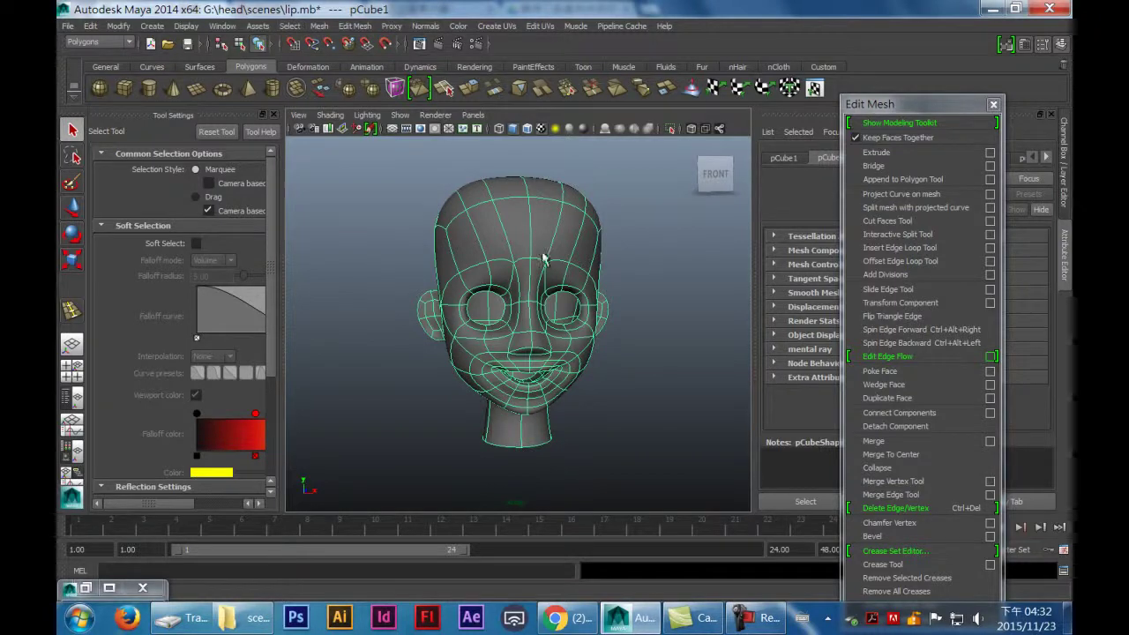
left_click_drag(564, 264, 545, 270, "alt")
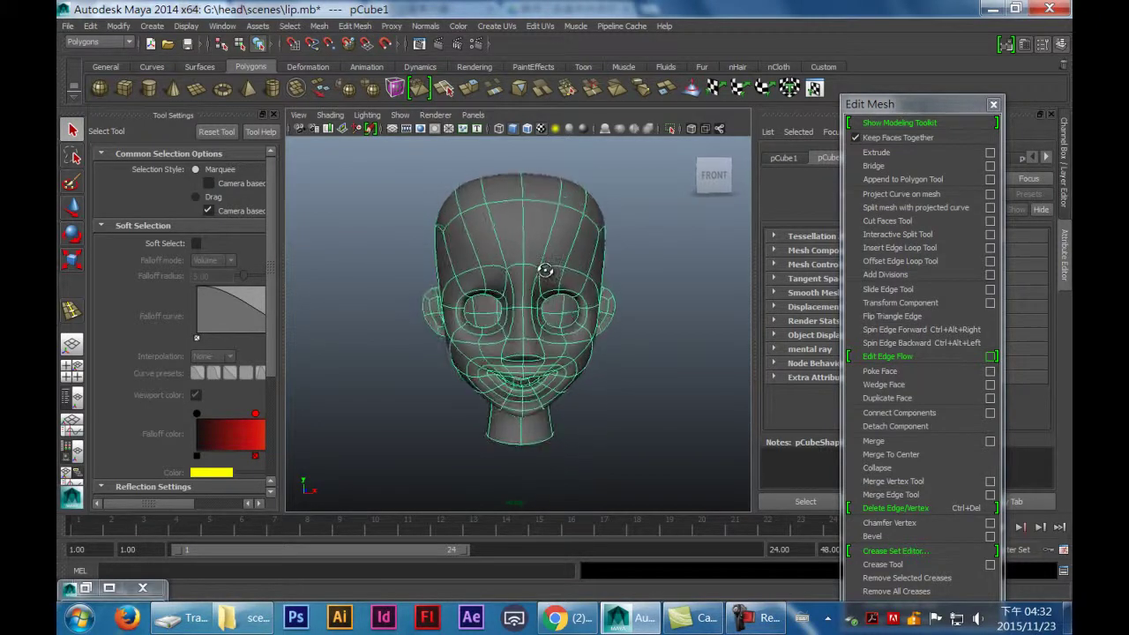
Step: Select the side vertices of the upper crown, including those at the back, and move them slightly inward with reflection
right_click(480, 217)
left_click(426, 213)
left_click_drag(419, 218, 450, 262)
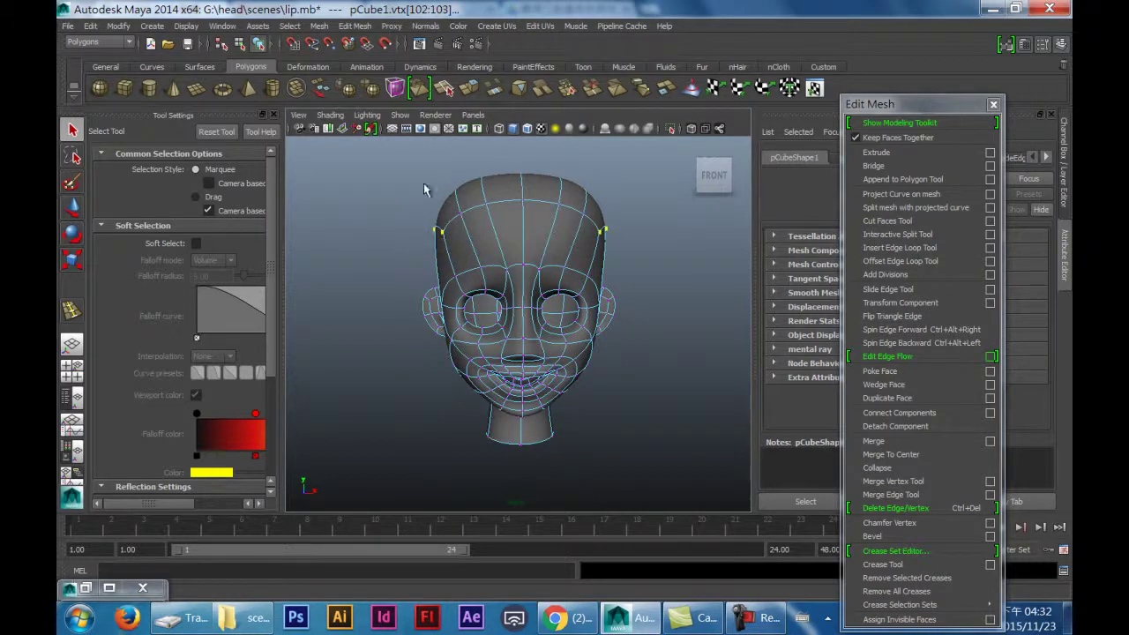
left_click_drag(444, 233, 489, 253, "shift")
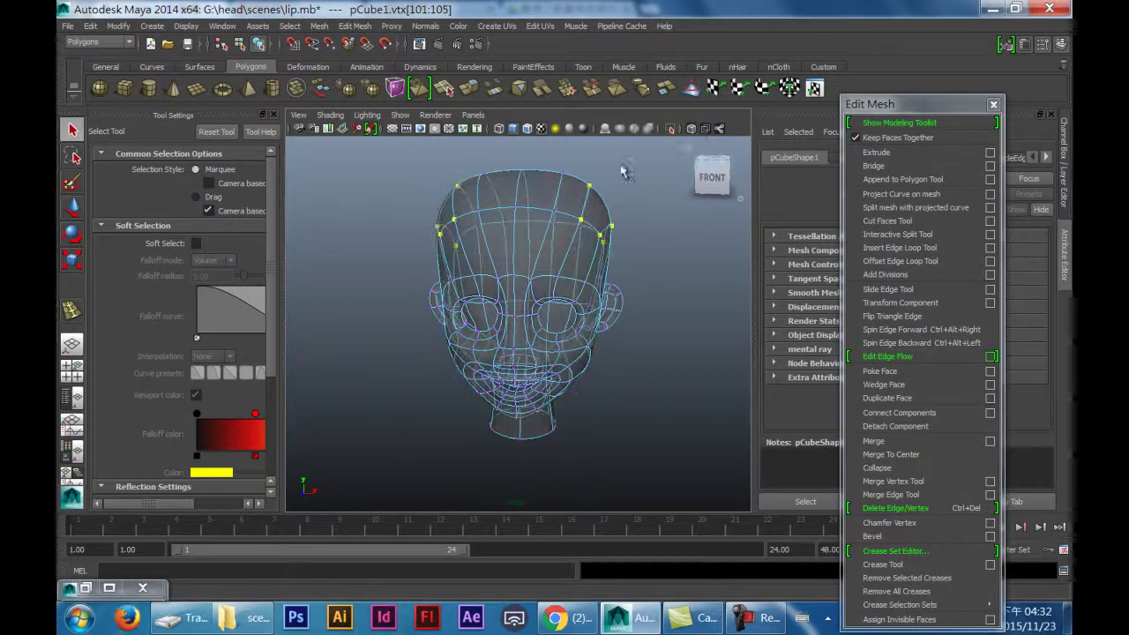
left_click(467, 214)
key("4")
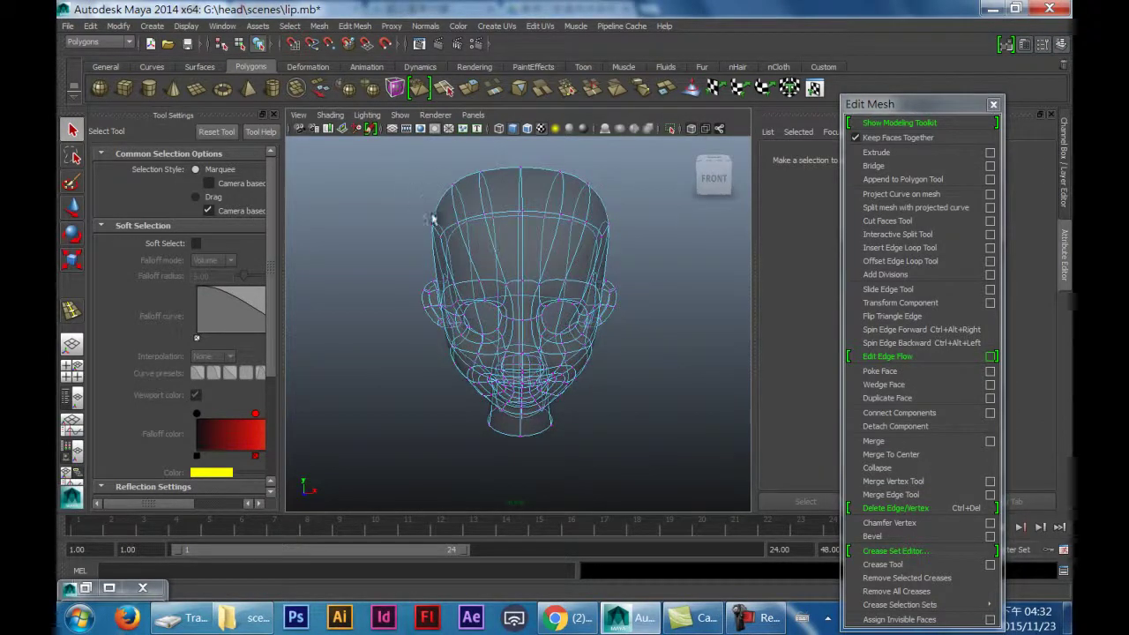
double_click(481, 244)
key("w")
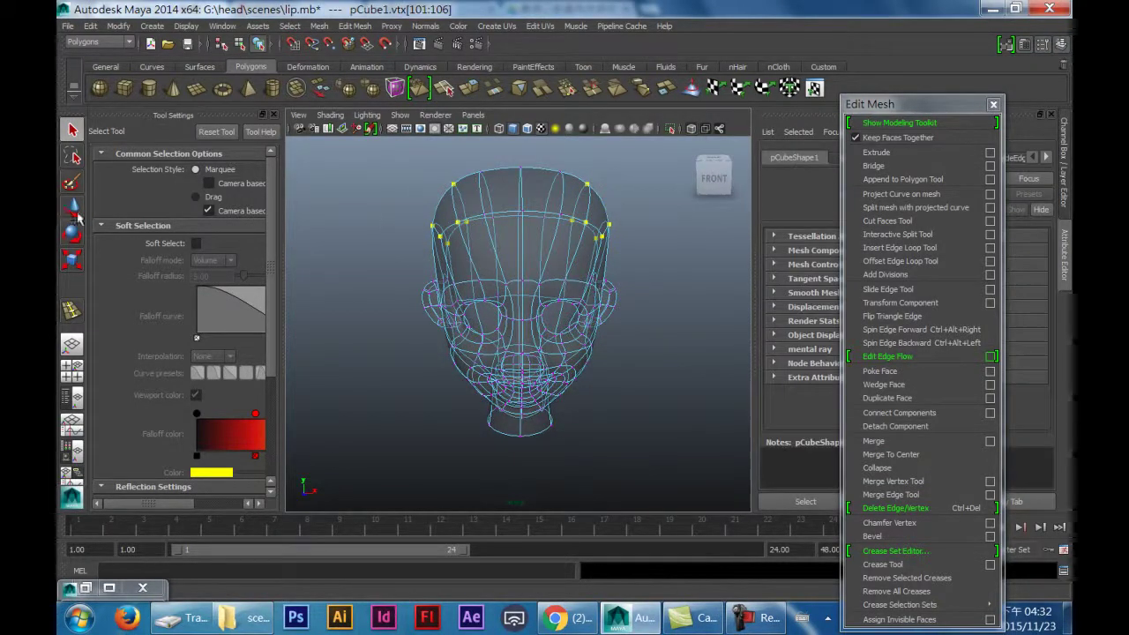
key("5")
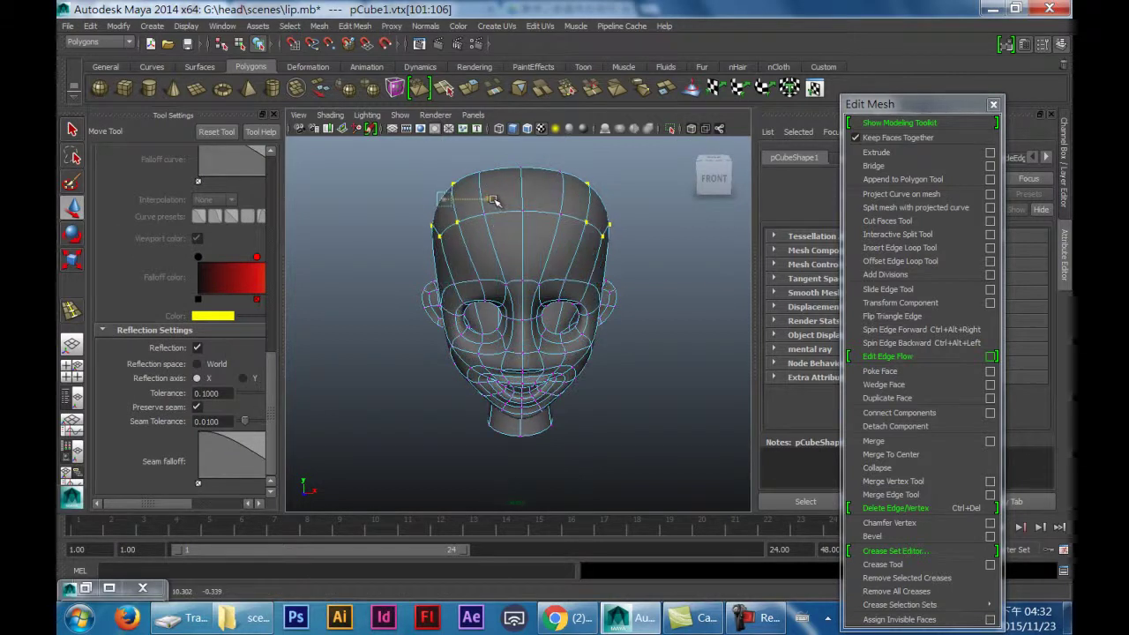
left_click_drag(494, 200, 500, 201)
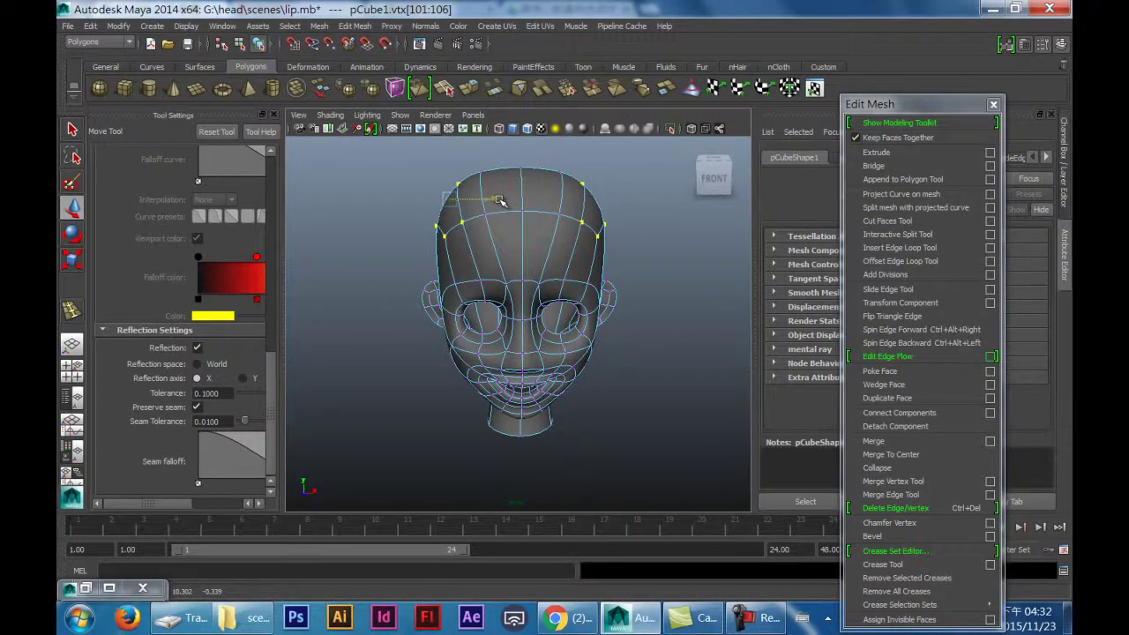
Step: Select the crown vertices on either side of the centre line and move them closer to the centre with reflection
left_click(474, 181)
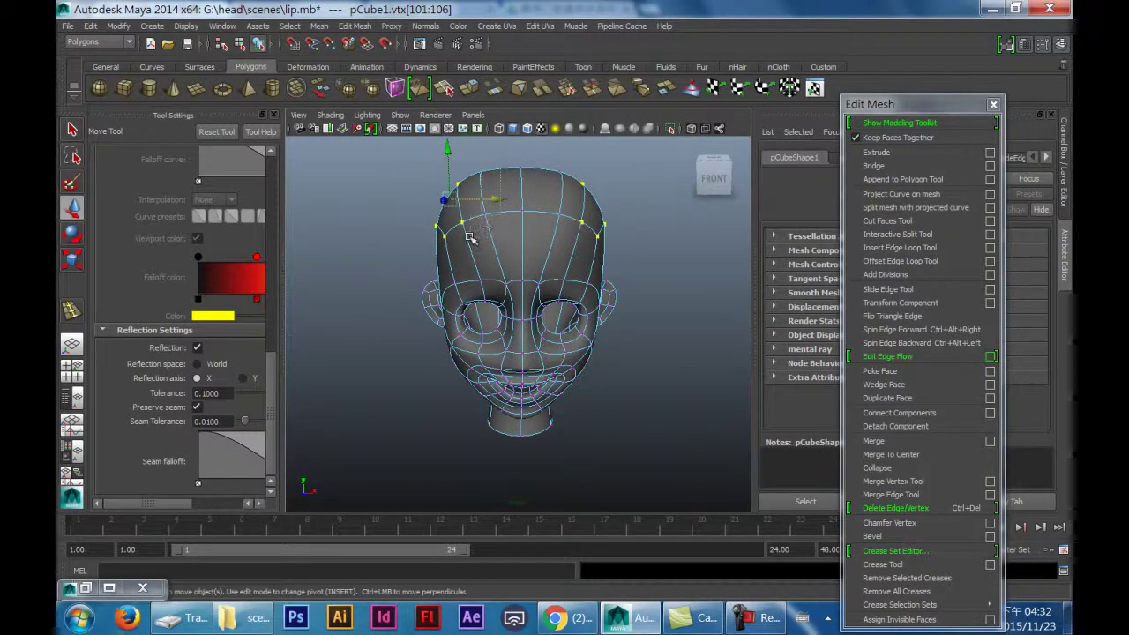
key("4")
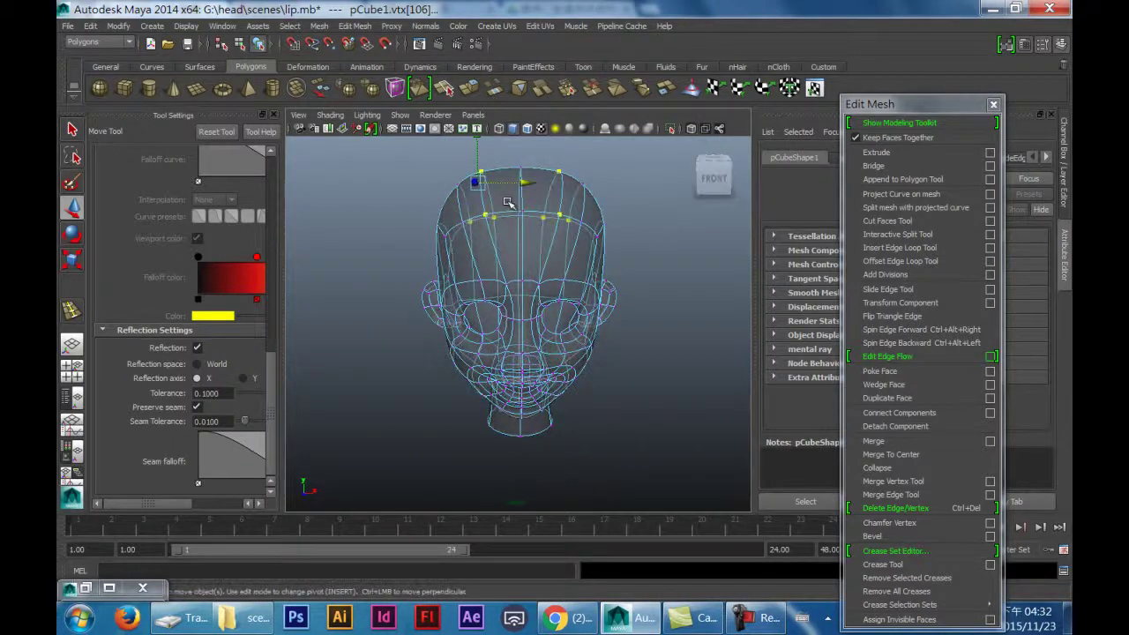
left_click_drag(473, 245, 501, 228)
left_click_drag(530, 185, 539, 183)
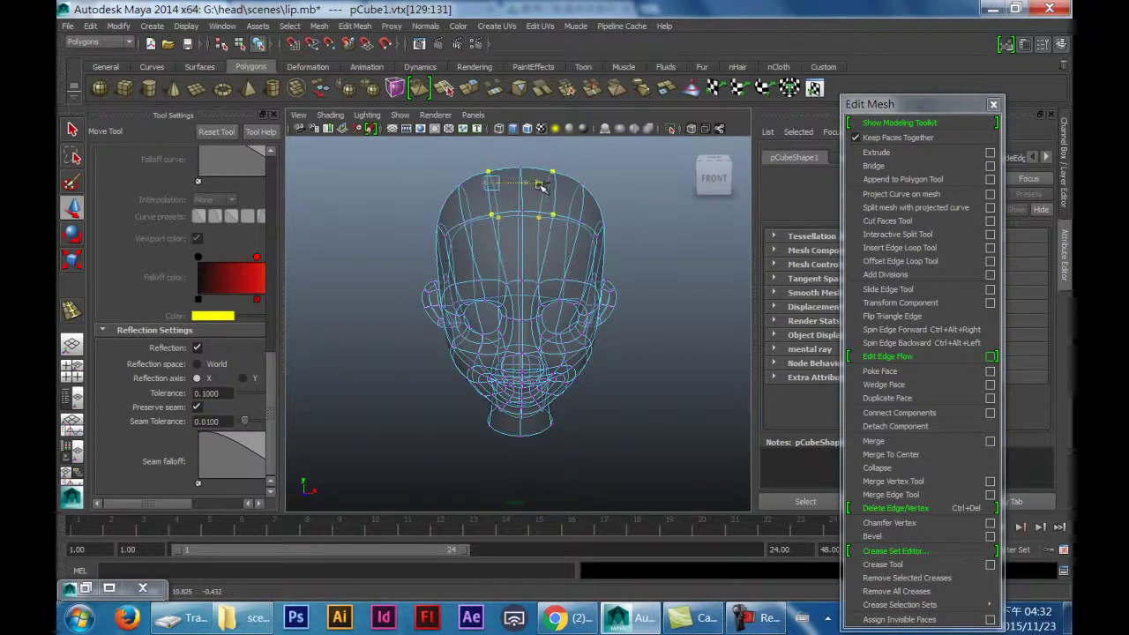
left_click(692, 129)
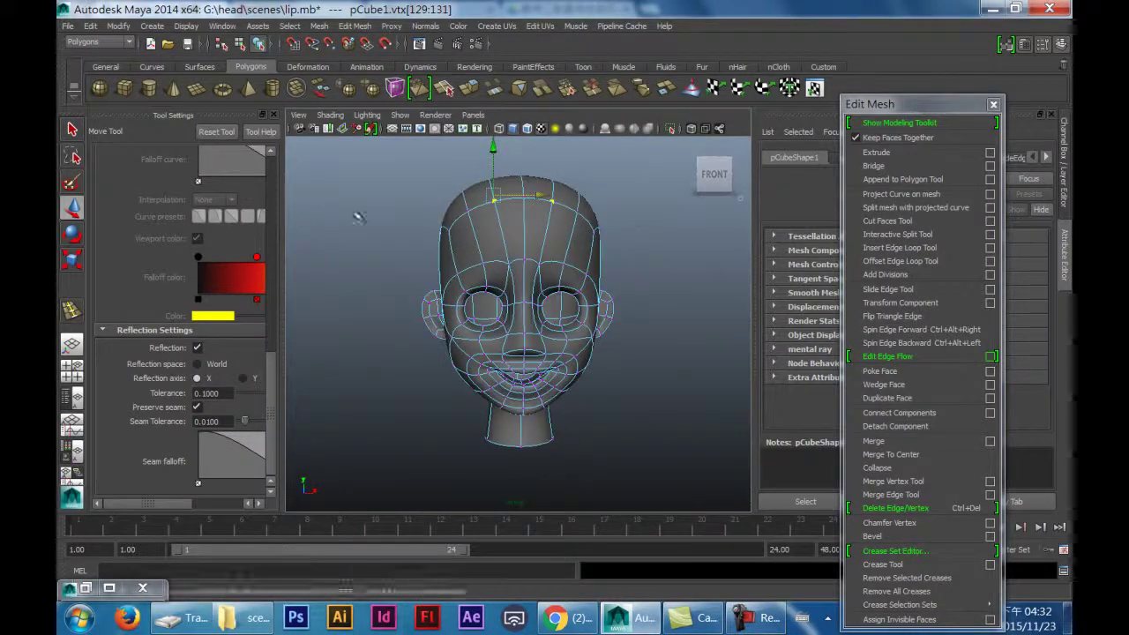
Step: Return to object mode and select the whole head mesh
left_click(72, 129)
right_click(513, 203)
right_click_drag(519, 204, 520, 202)
left_click(496, 222)
left_click(318, 26)
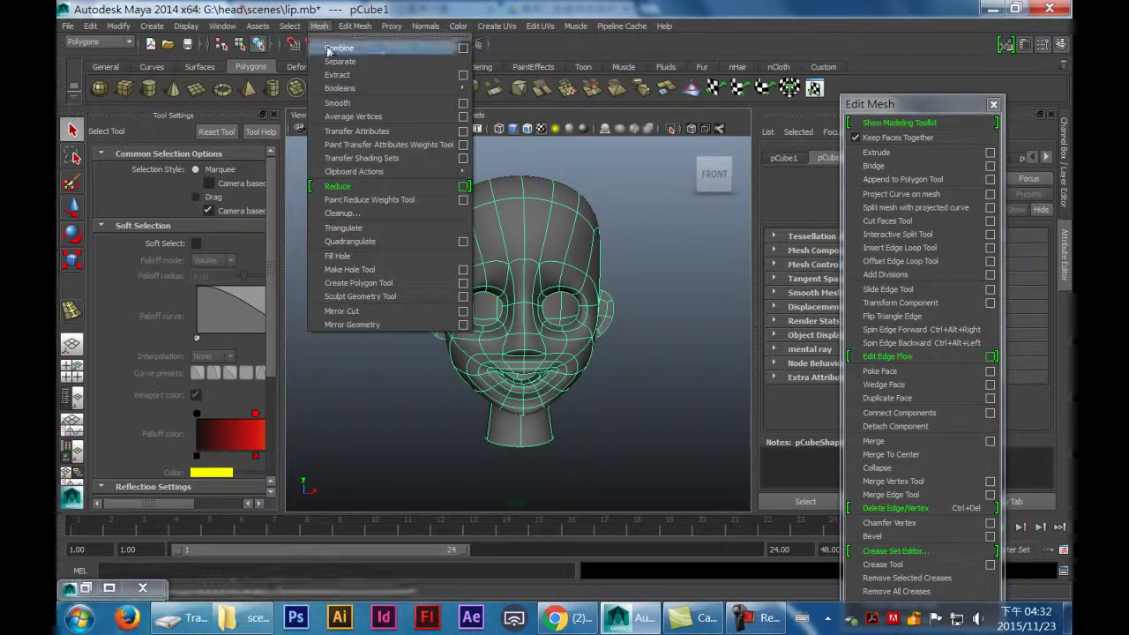
left_click(69, 26)
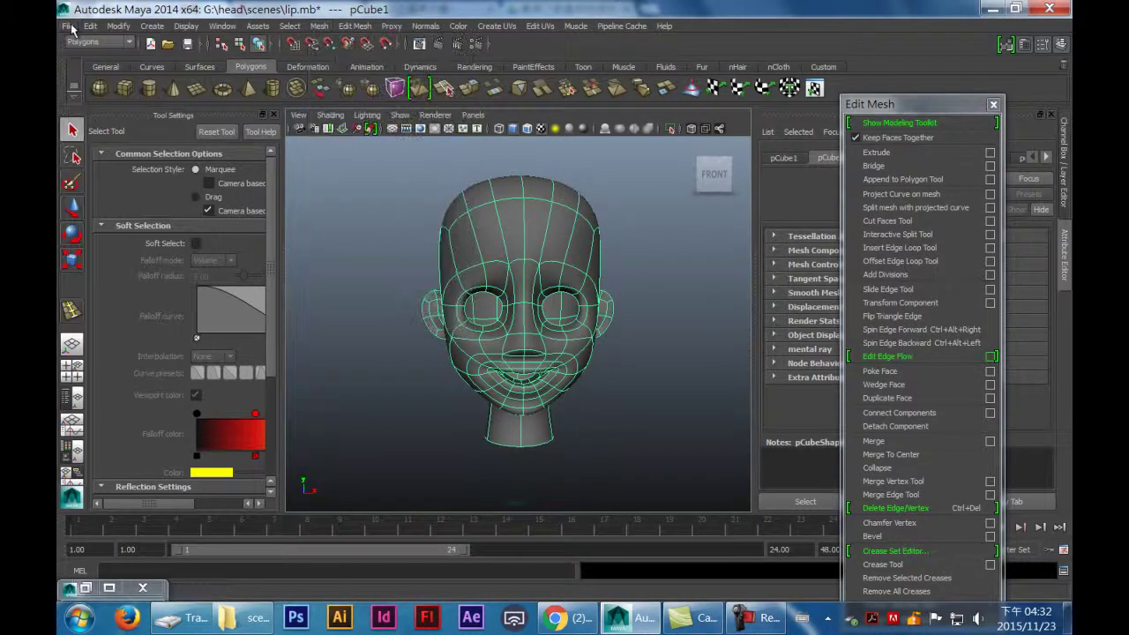
Step: Save the scene under the new name lip01.mb in the scenes folder
left_click(70, 27)
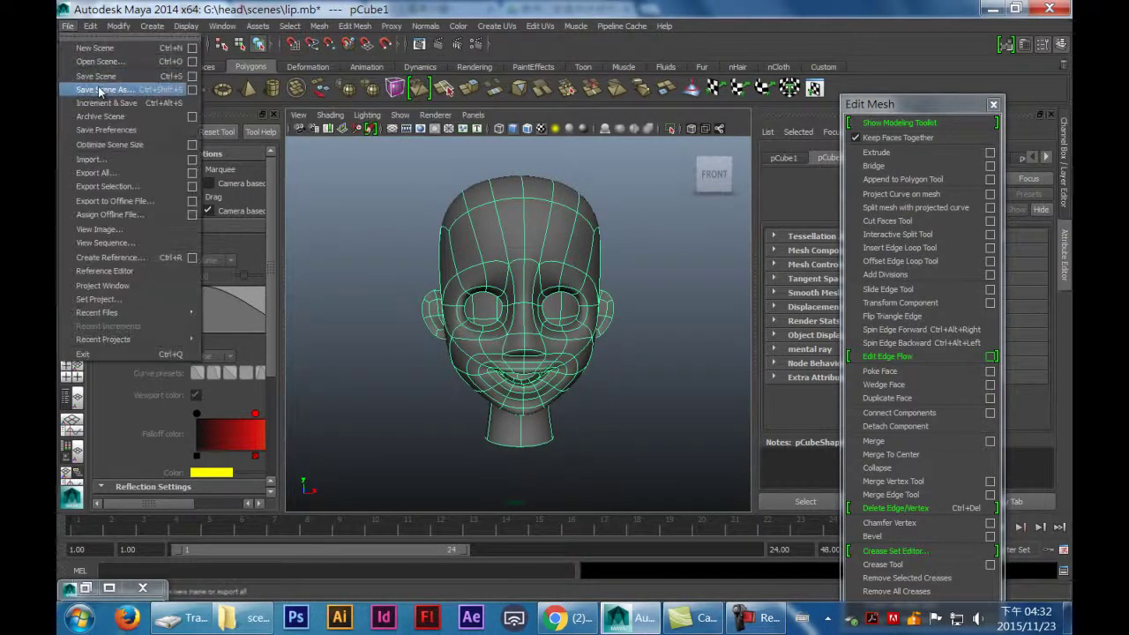
left_click(99, 90)
left_click(256, 375)
left_click(185, 489)
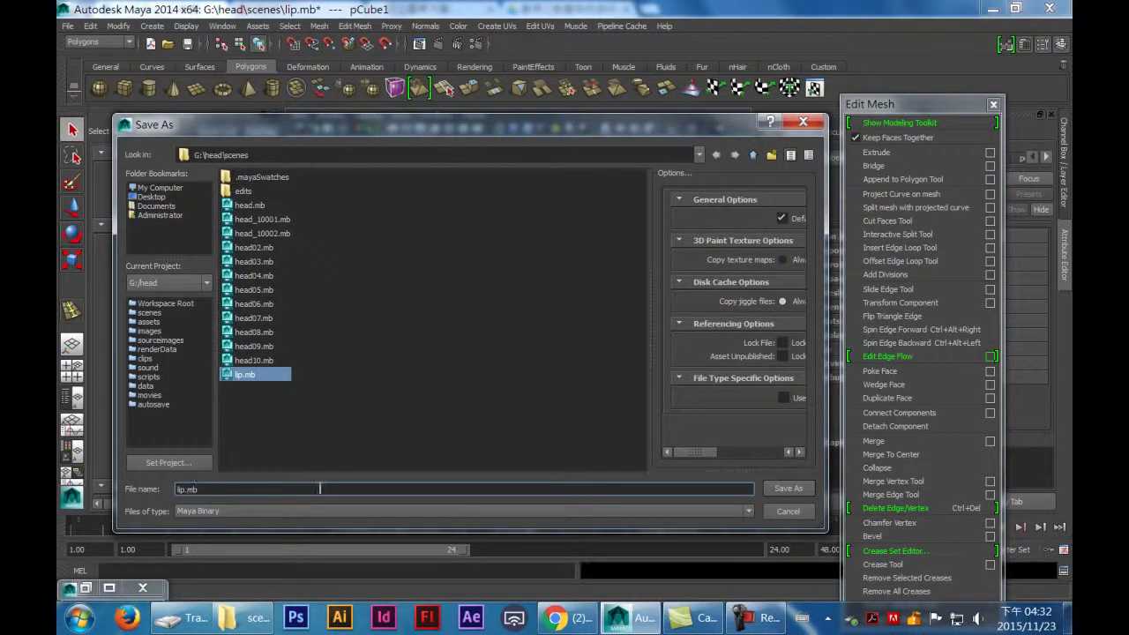
type("01")
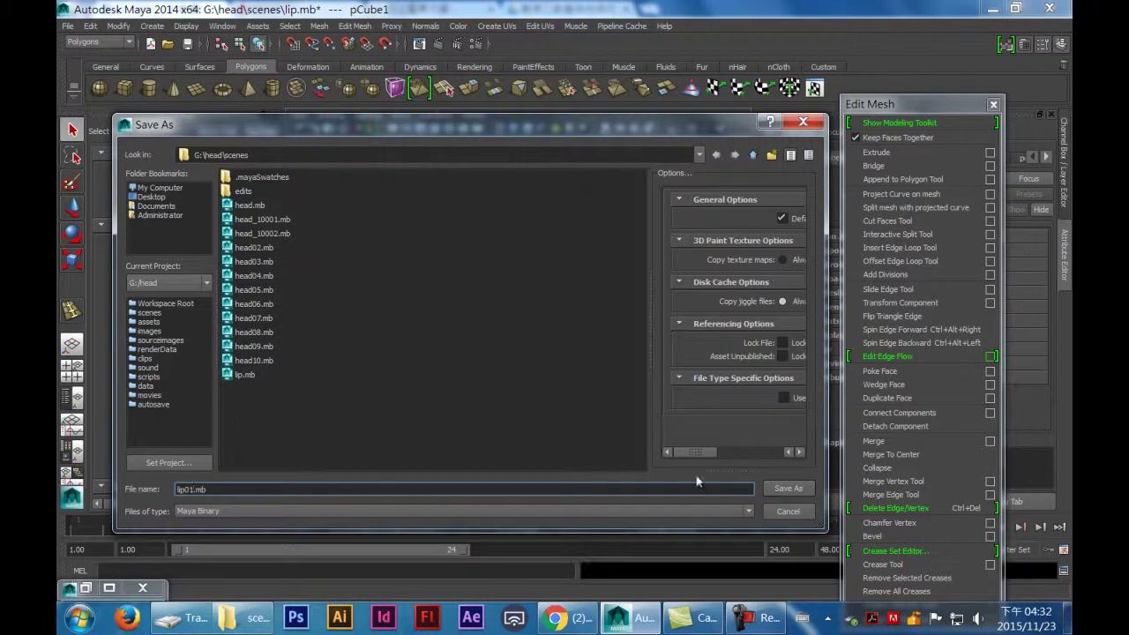
left_click(788, 489)
Step: Save another copy of the scene as lip02.mb in the scenes folder
left_click(67, 26)
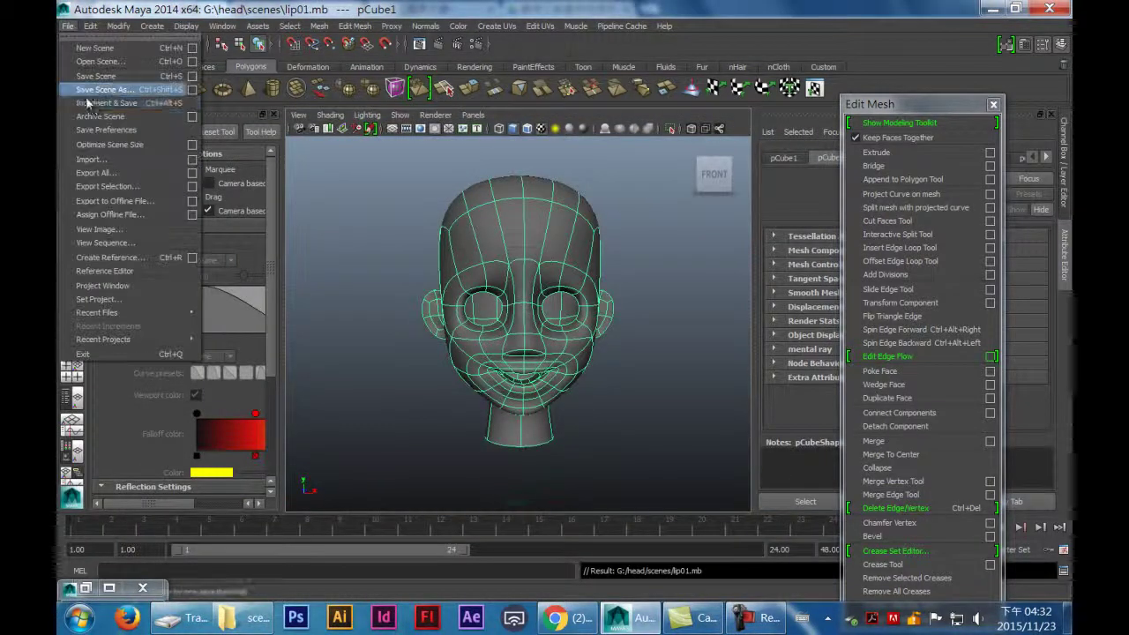
left_click(104, 89)
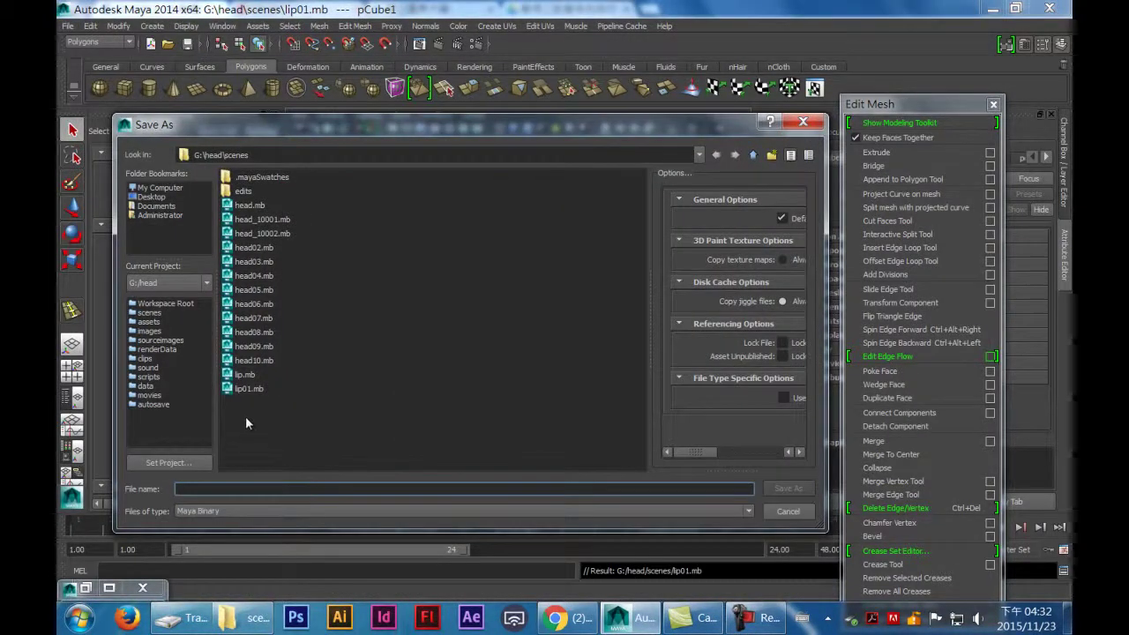
left_click(250, 389)
triple_click(190, 490)
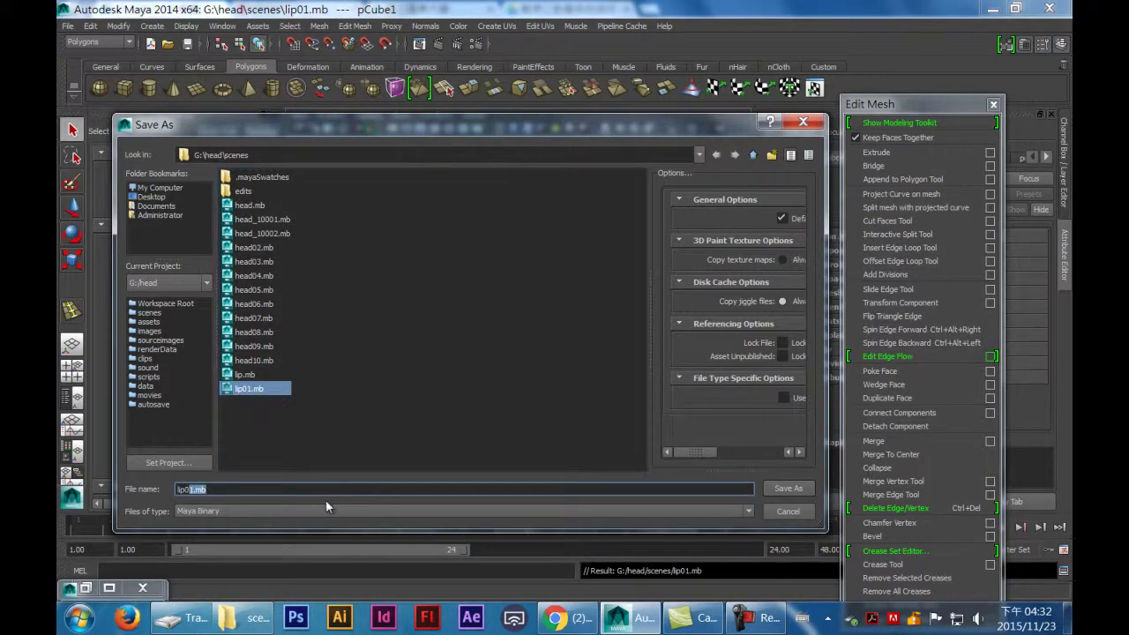
type("lip02")
left_click(799, 487)
Step: Apply Smooth to the head mesh, check the smoothed surface unselected and select the whole head again
left_click(319, 26)
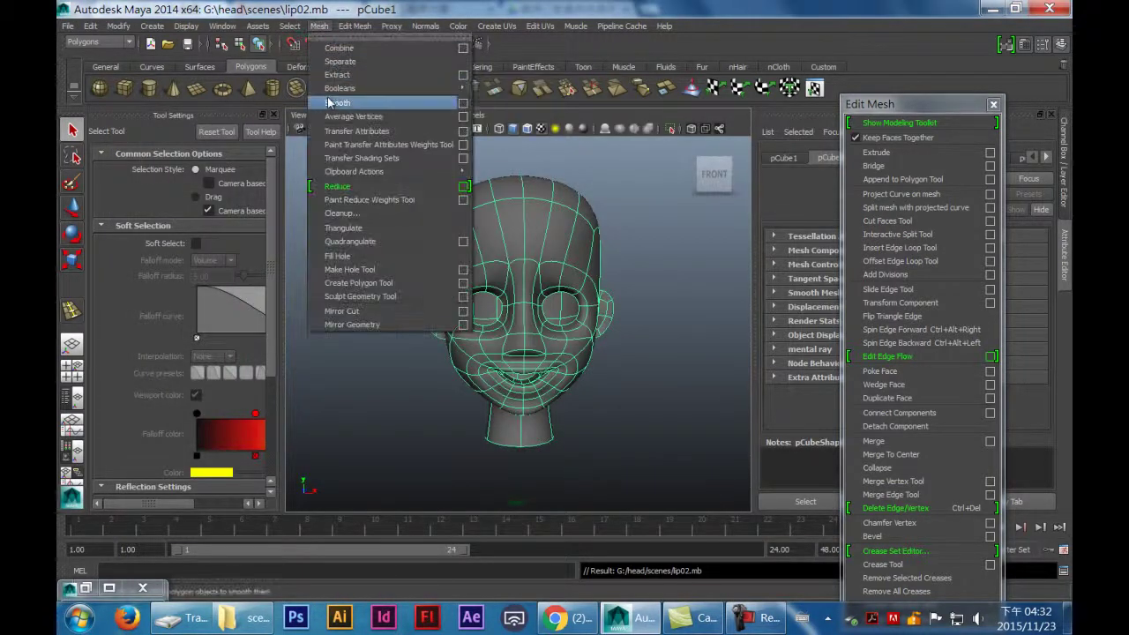
left_click(340, 101)
mouse_move(609, 410)
left_mouse_down("alt")
mouse_move(650, 409)
mouse_move(608, 408)
left_mouse_up("alt")
scroll(608, 408, "up", 3)
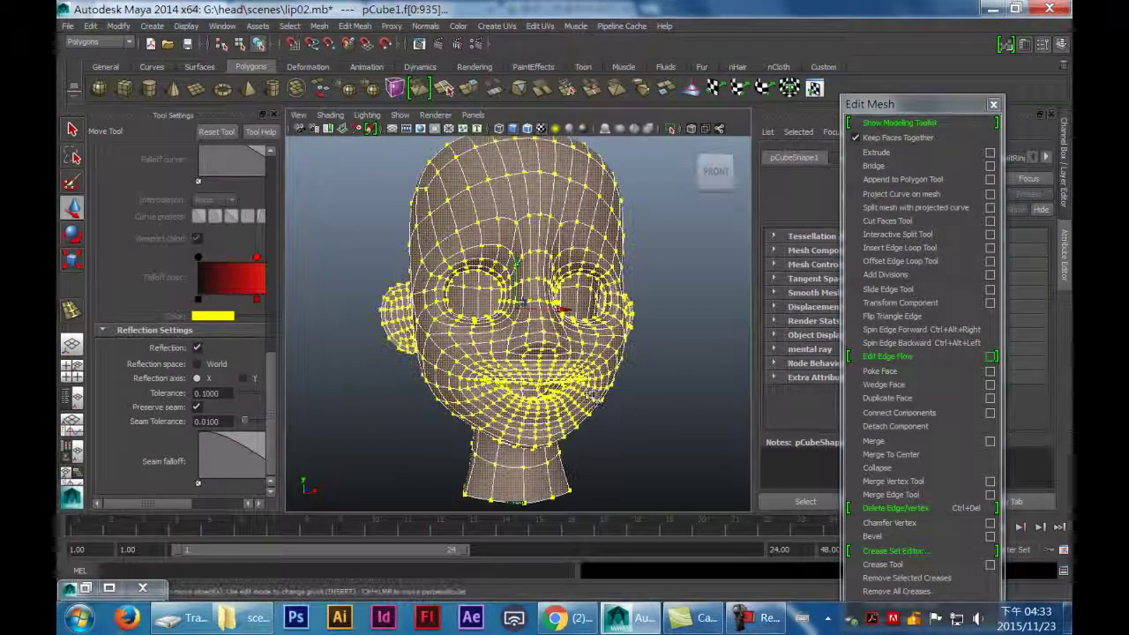
left_click(387, 416)
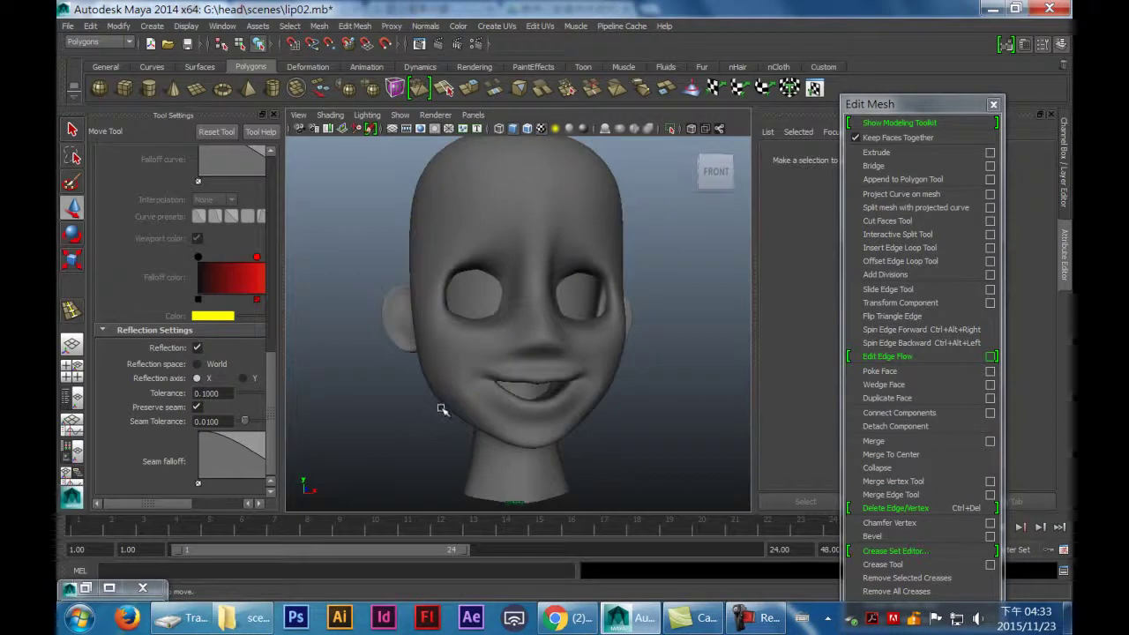
left_click(494, 407)
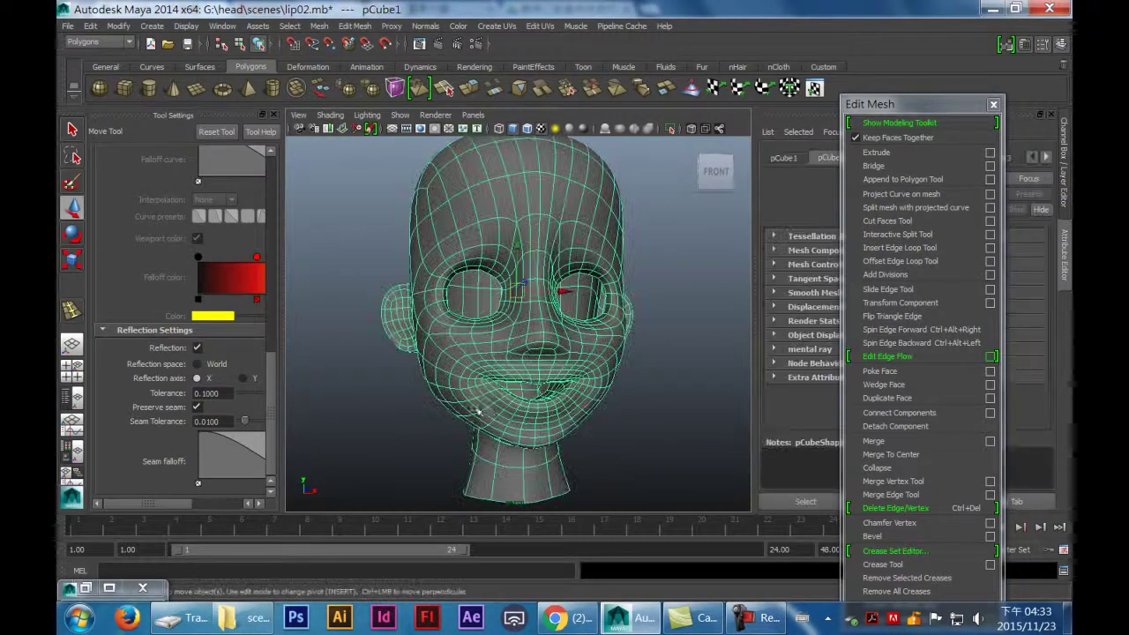
Step: Turn on Soft Select for the Move tool and set its falloff radius to 2
left_click_drag(495, 407, 539, 410, "alt")
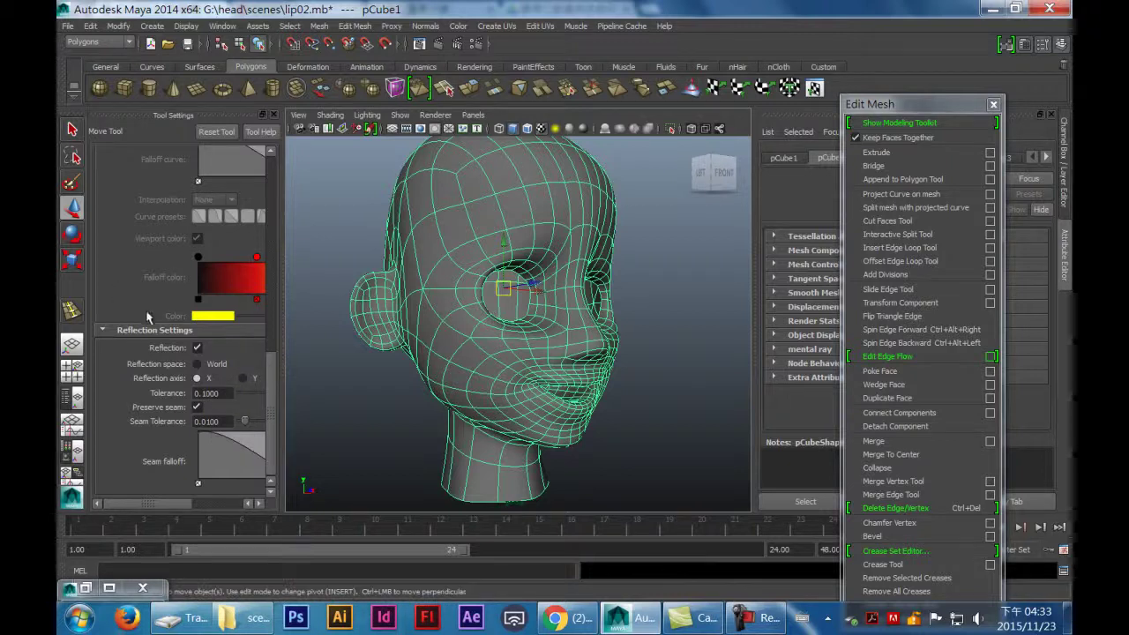
scroll(173, 328, "up", 3)
left_click(197, 214)
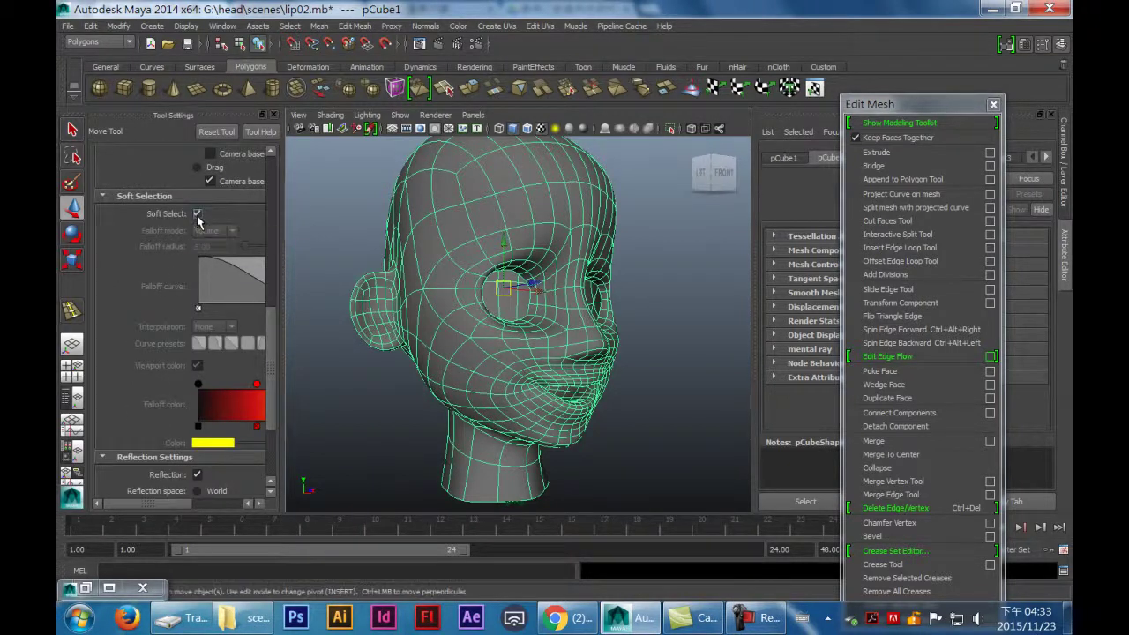
left_click_drag(218, 247, 148, 251)
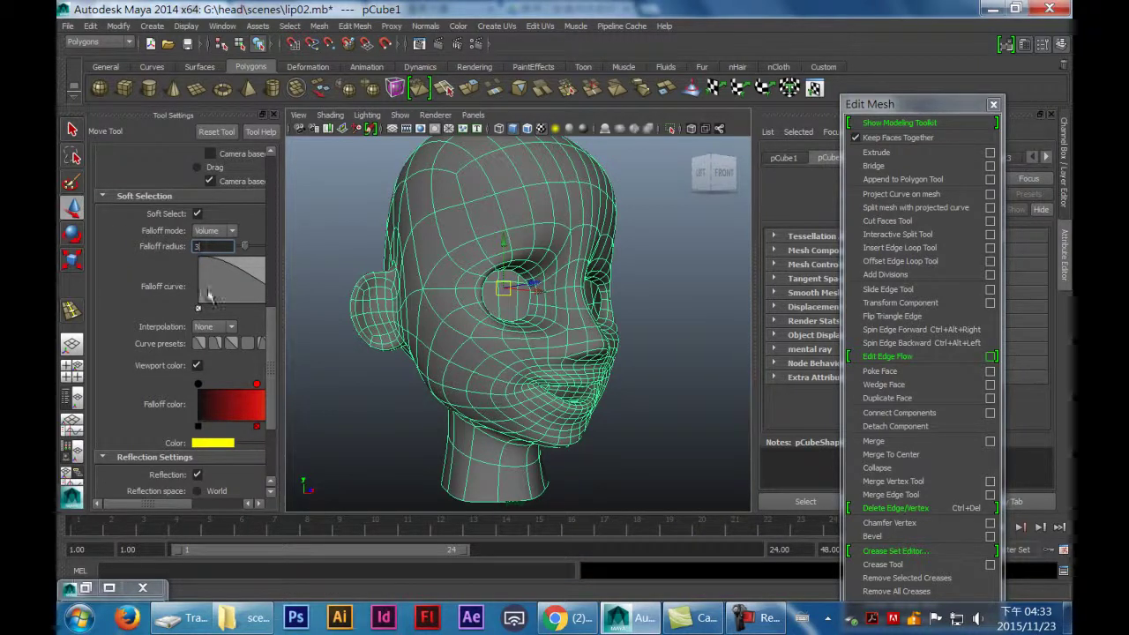
type("2")
key("Return")
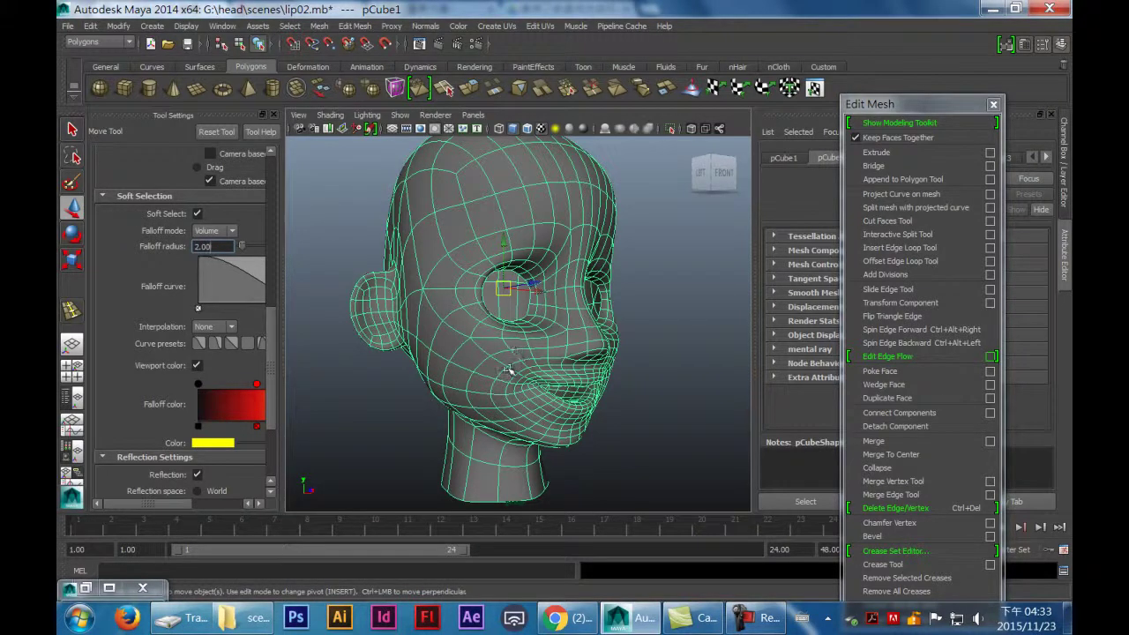
Step: Switch the head to vertex mode, select a vertex on the cheek and check its mirrored soft-selection influence from the front and side
right_click_drag(507, 371, 455, 274)
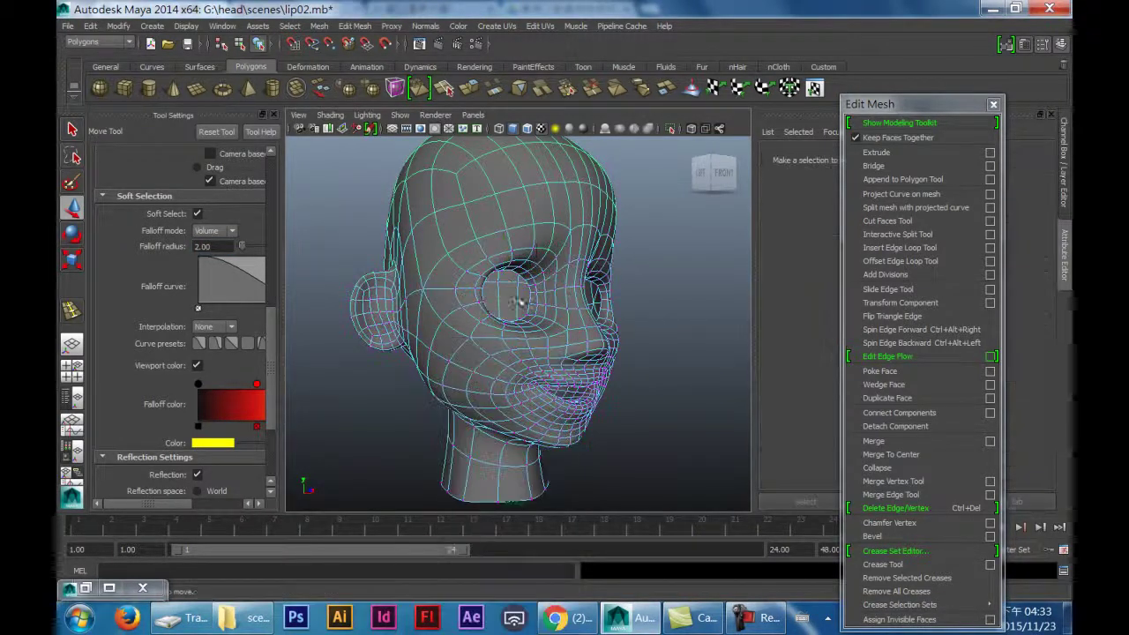
left_click(507, 368)
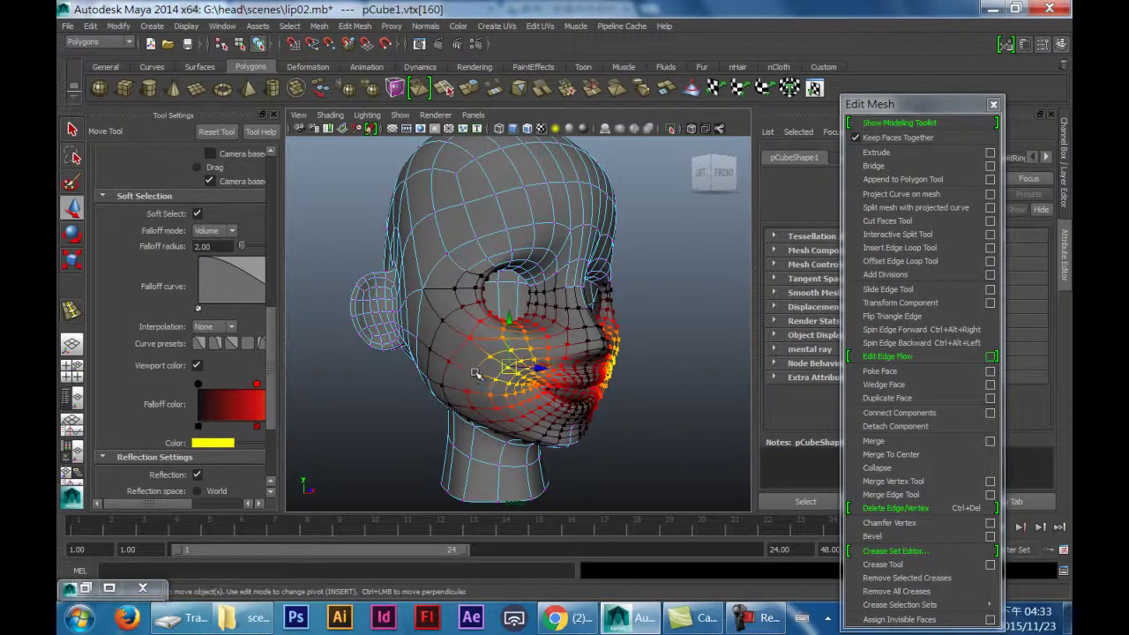
left_click(471, 373)
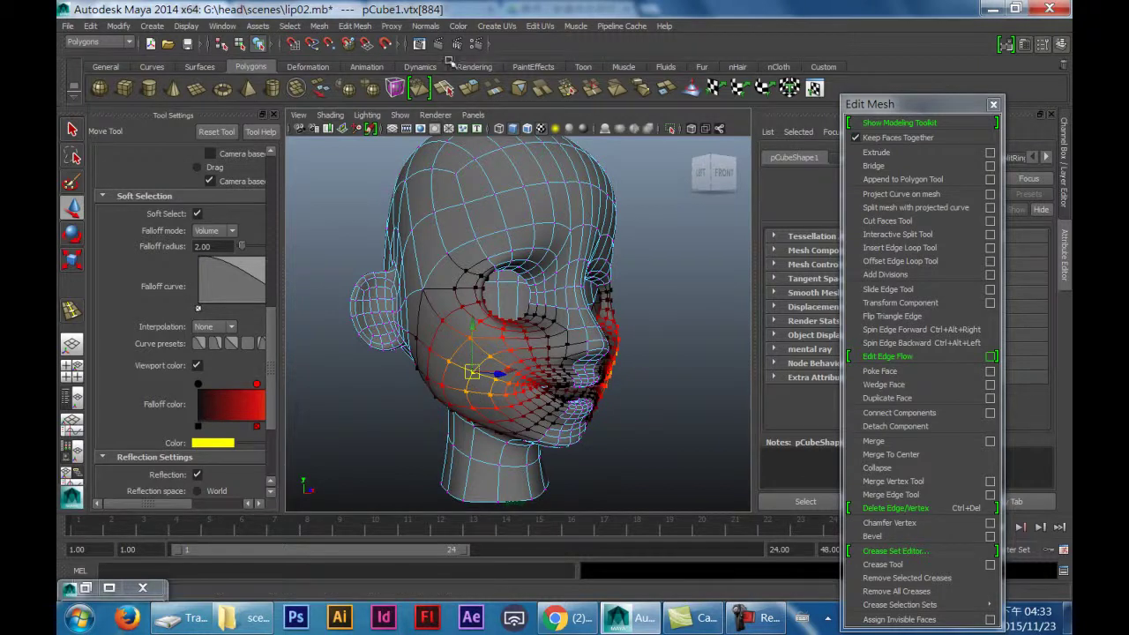
left_click_drag(632, 396, 548, 392, "alt")
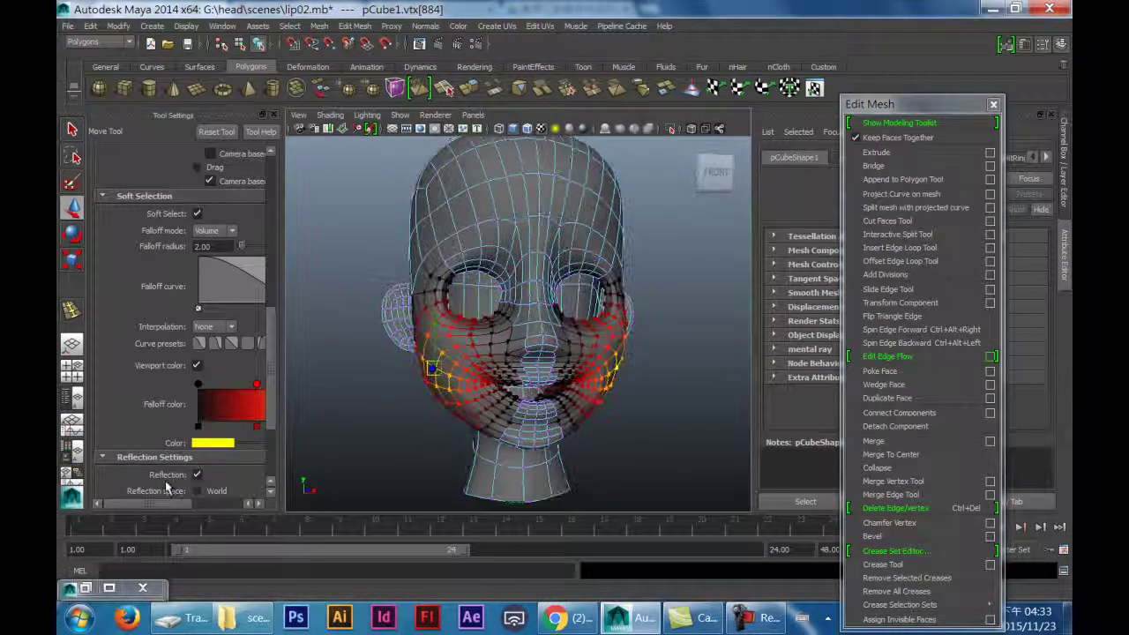
left_click_drag(529, 394, 547, 378, "alt")
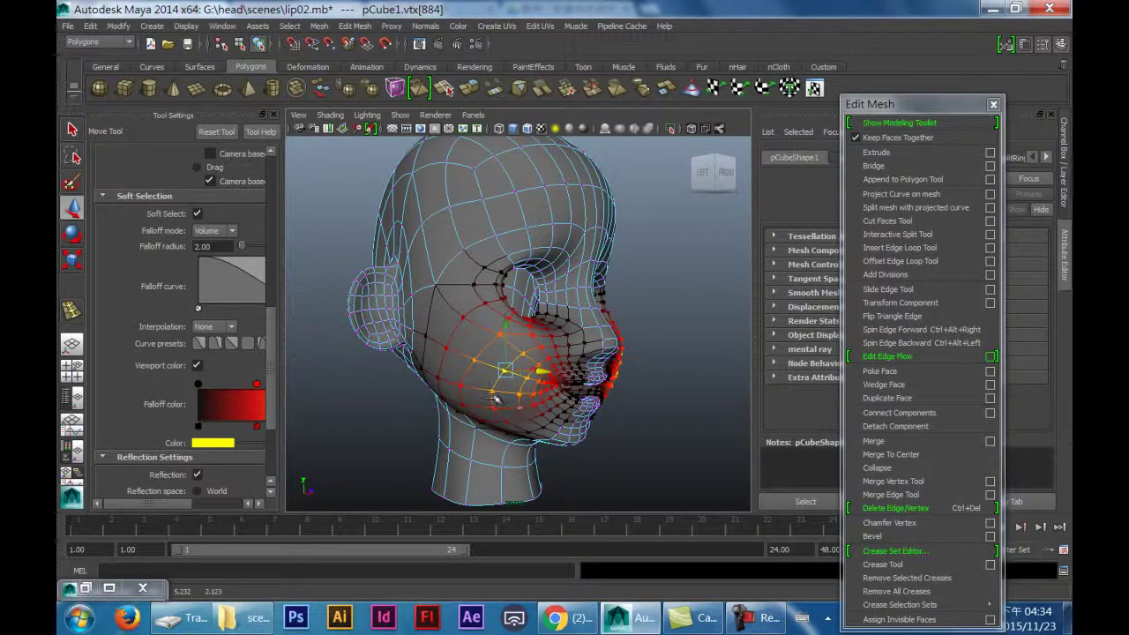
Step: Undo the last cheek edit, move the lower cheek vertices slightly down with mirrored soft selection, and check the head in object mode
key("ctrl+z")
left_click(482, 390, "shift")
left_click_drag(524, 388, 443, 399)
left_click_drag(432, 330, 432, 337)
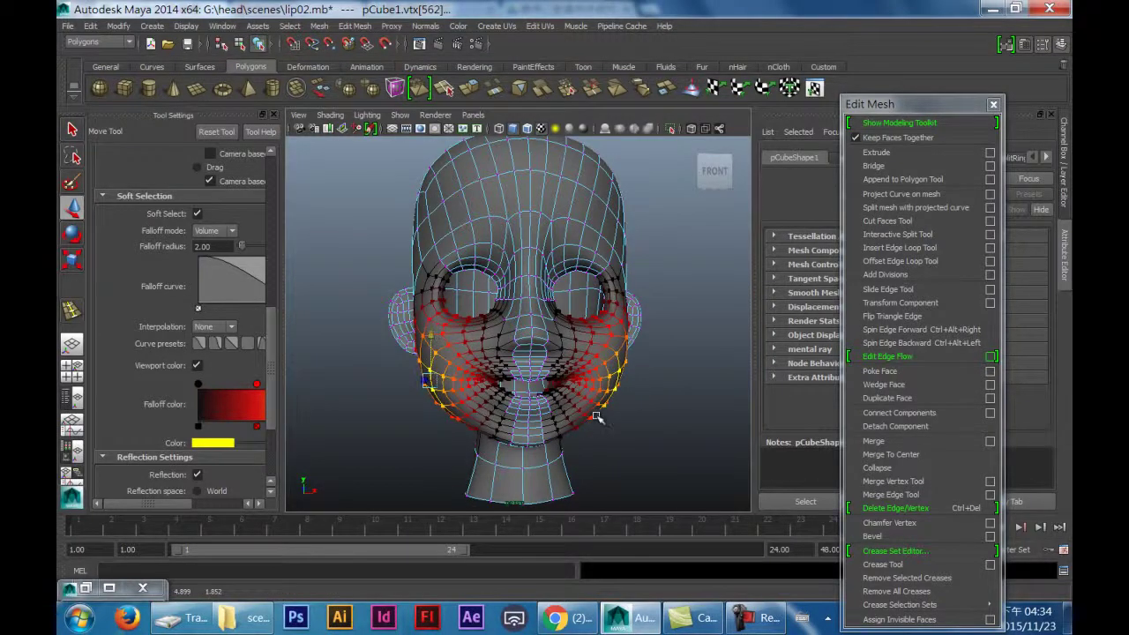
mouse_move(599, 327)
right_mouse_down()
mouse_move(649, 267)
mouse_move(655, 289)
right_mouse_up()
left_click_drag(656, 411, 559, 412, "alt")
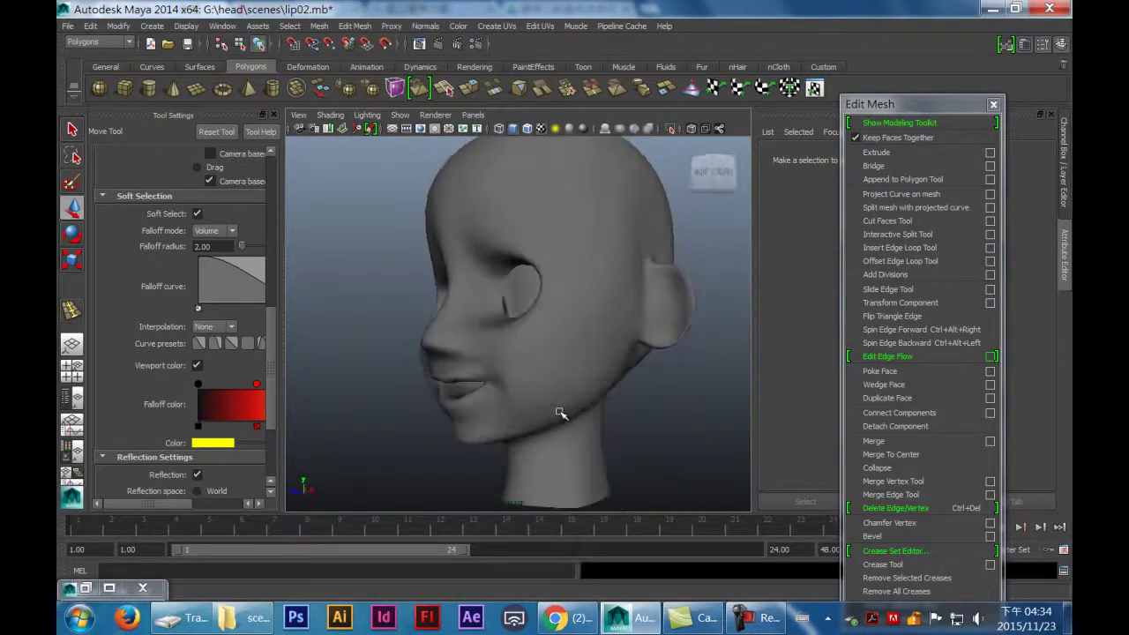
Step: Return to vertex mode and adjust the area below the mouth corner through a soft-selected vertex beside the chin
right_click_drag(507, 283, 465, 287)
left_click_drag(541, 403, 498, 410, "alt")
left_click(491, 408)
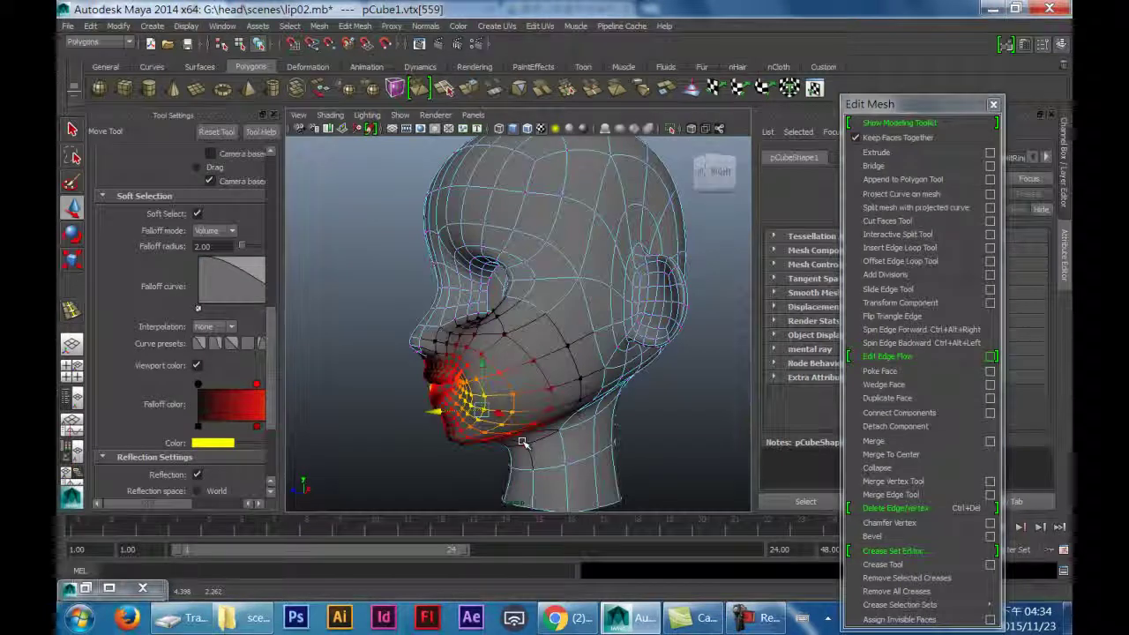
left_click_drag(434, 413, 453, 363, "alt")
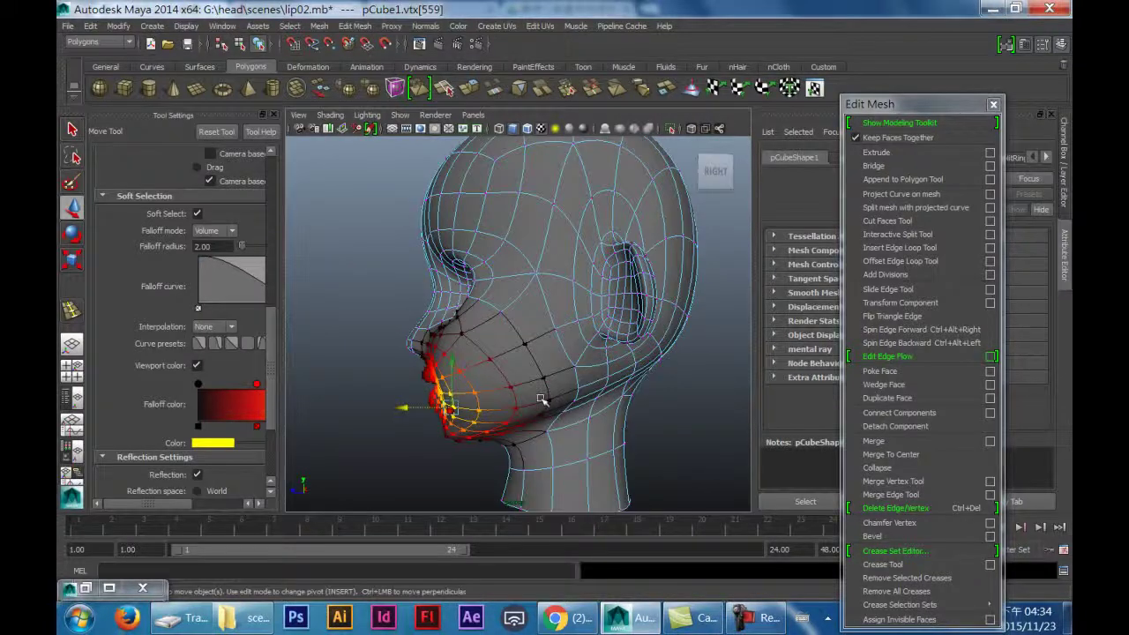
left_click_drag(612, 429, 685, 421, "alt")
Step: Clear the vertex selection, return to object mode and examine the mouth and jaw from below
left_click(690, 423)
left_click_drag(549, 433, 517, 390, "alt")
right_click_drag(521, 284, 586, 273)
left_click_drag(587, 473, 461, 365, "alt")
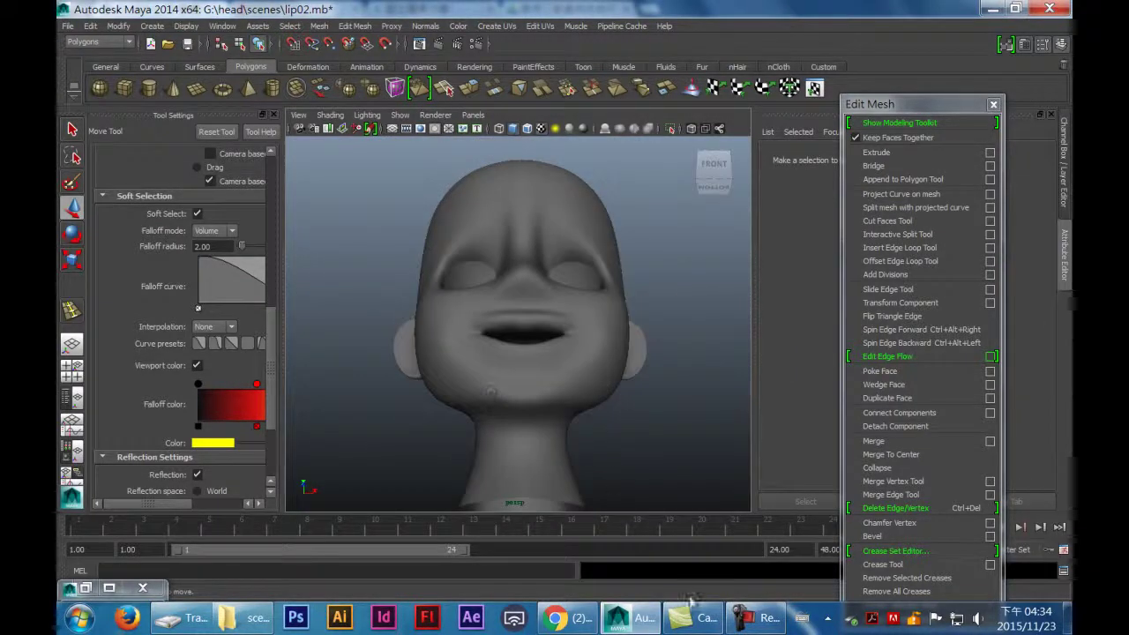